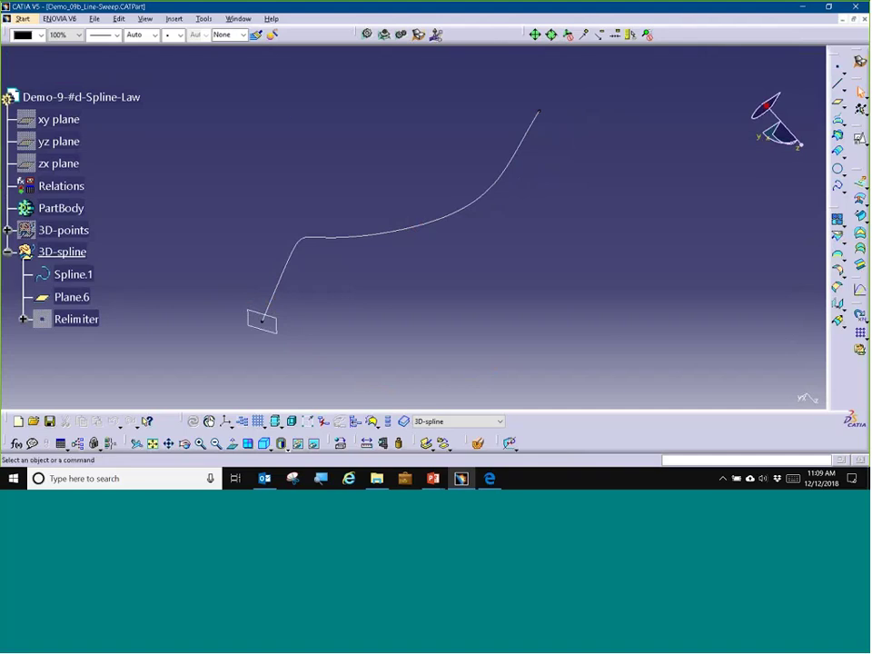
Start a swept surface with a line profile, using the With reference surface subtype.
left_click(175, 19)
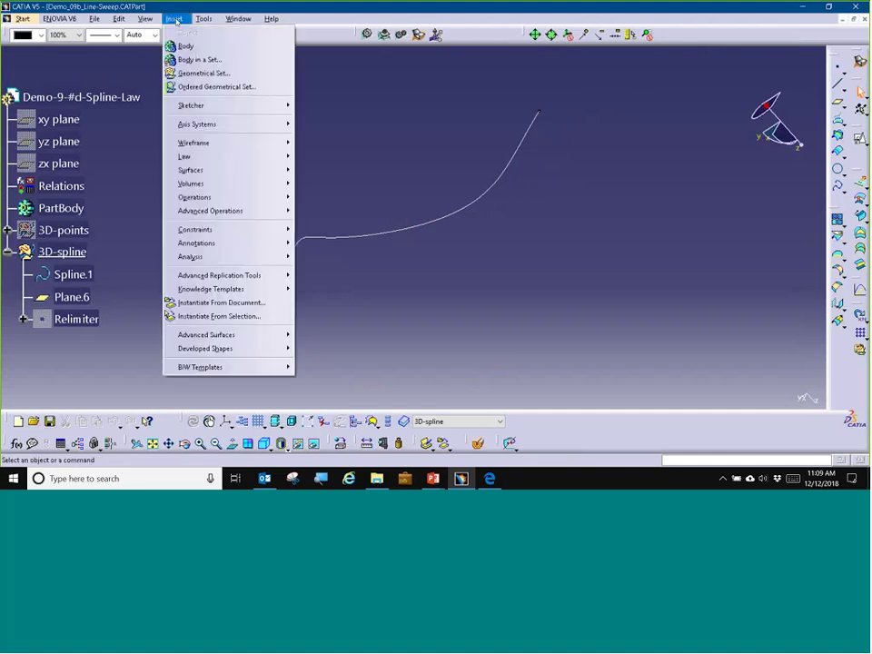
mouse_move(217, 143)
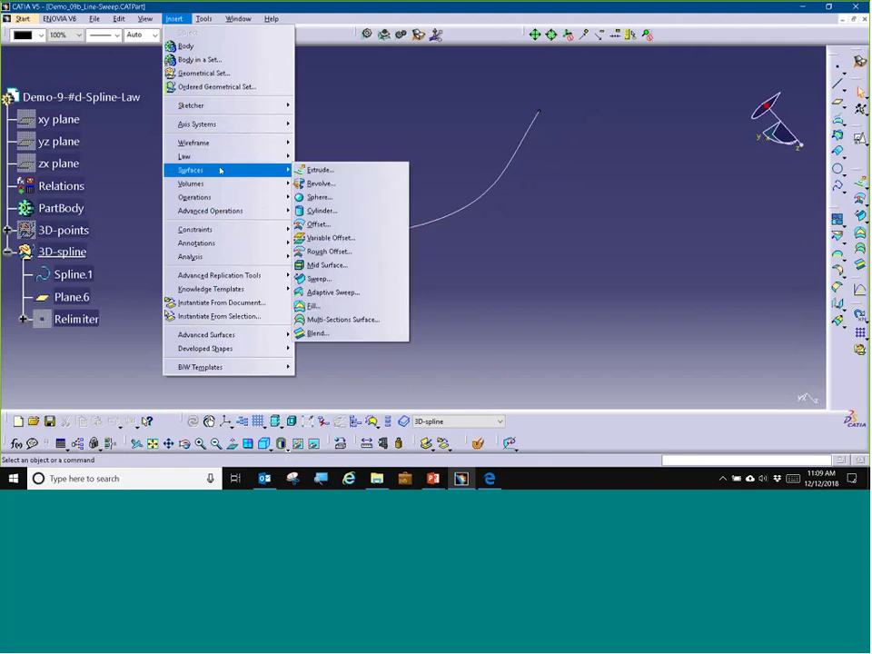
mouse_move(230, 200)
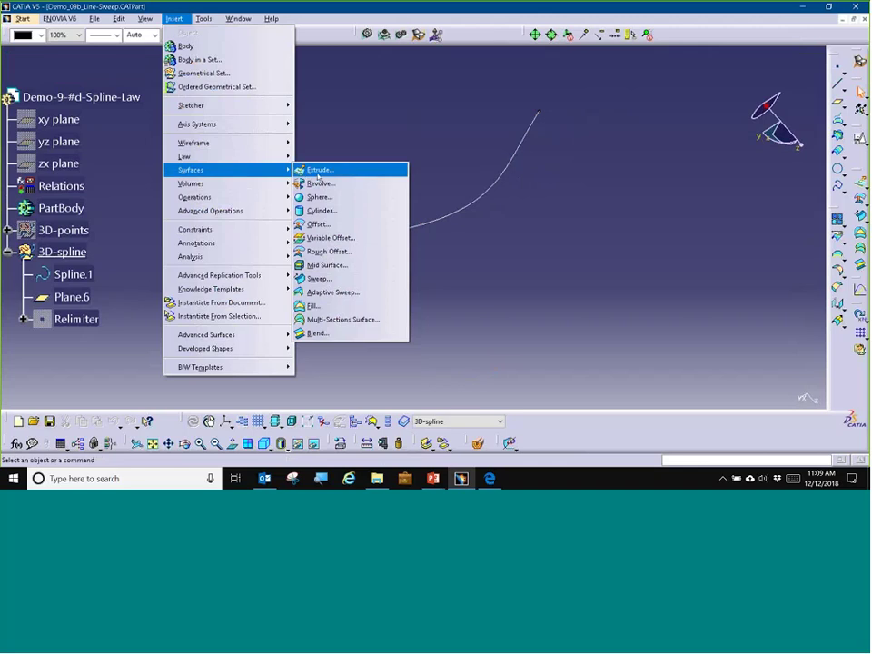
left_click(341, 281)
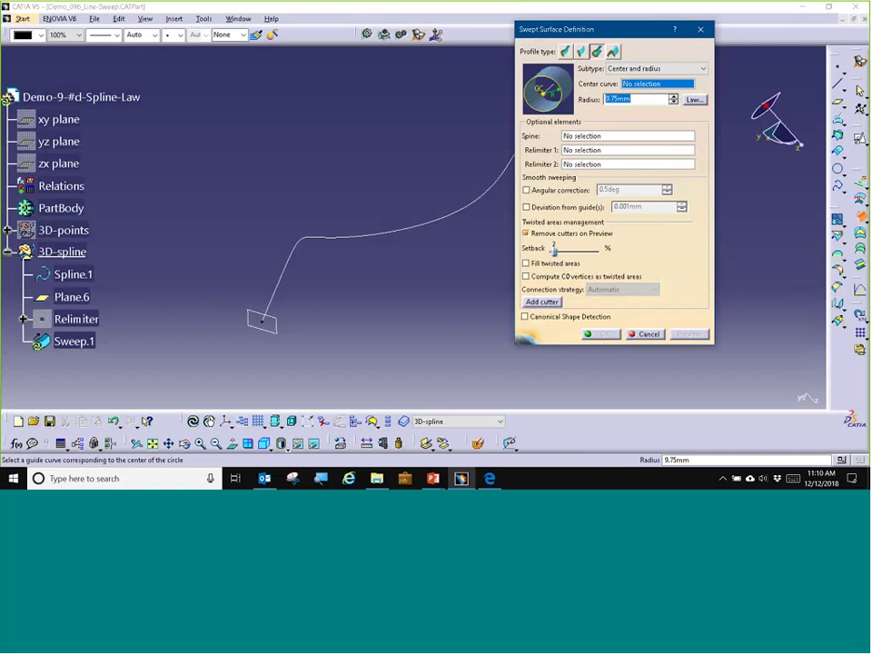
middle_click_drag(407, 253, 371, 266)
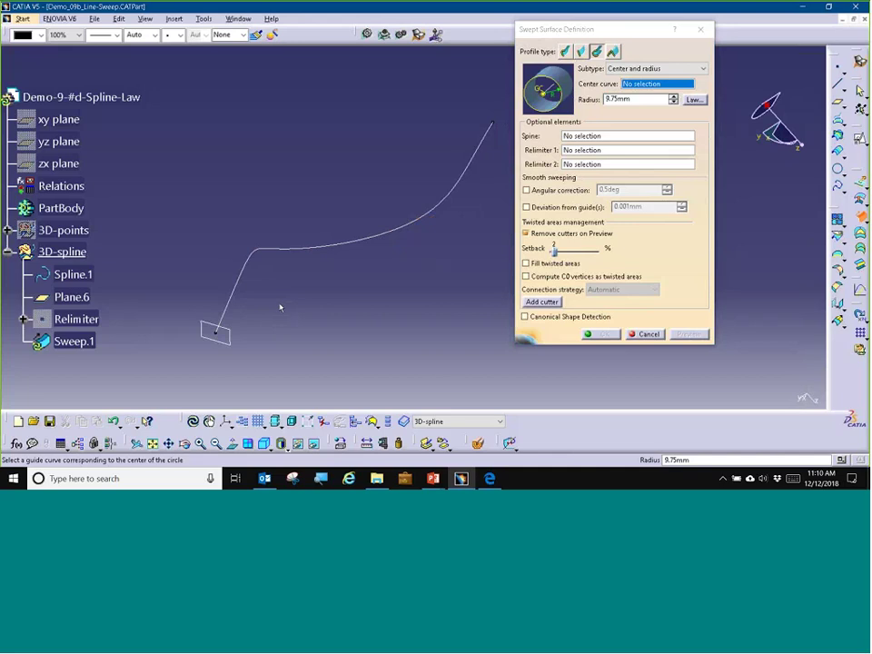
middle_click_drag(277, 309, 296, 293)
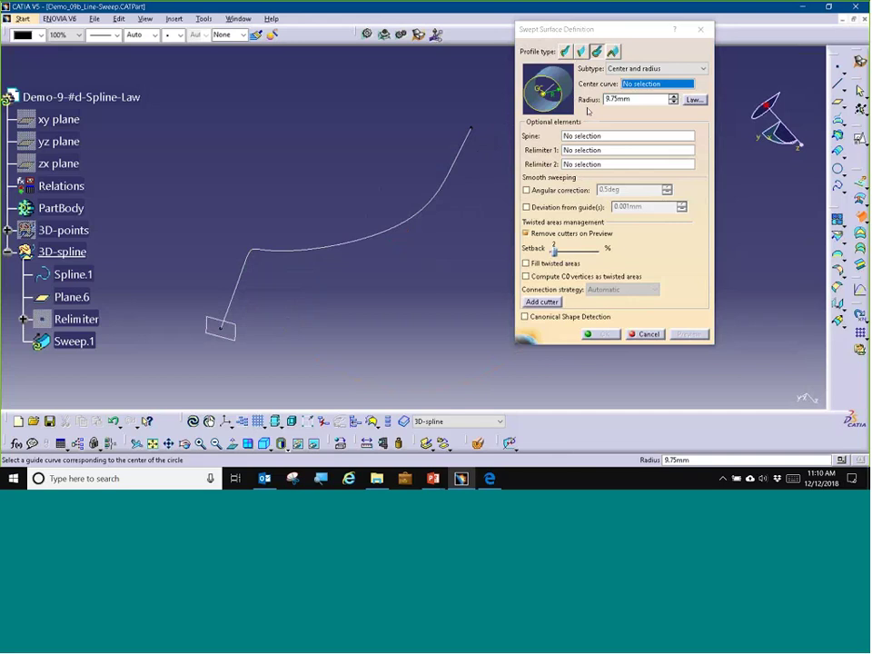
left_click(581, 52)
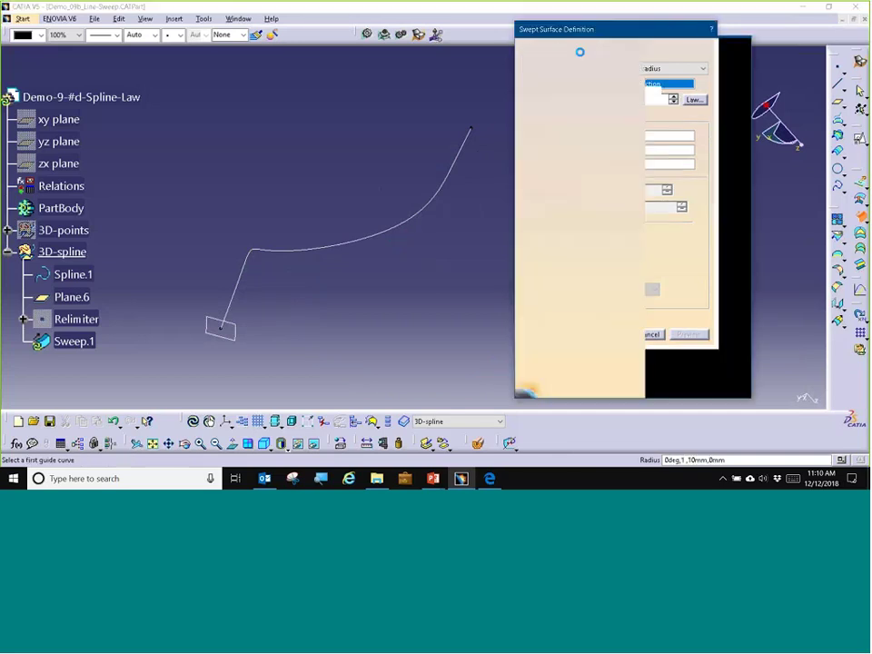
left_click(636, 68)
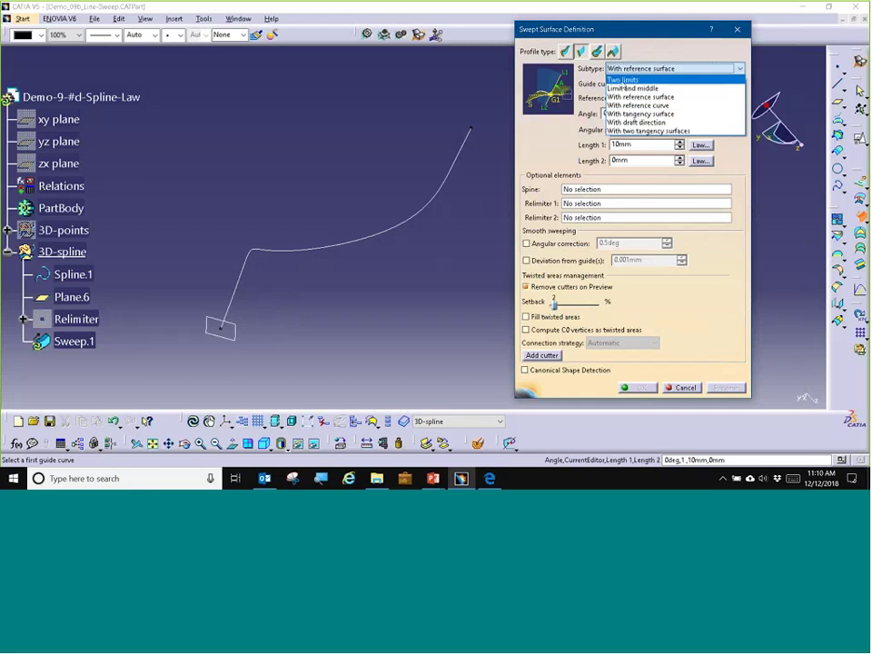
left_click(618, 97)
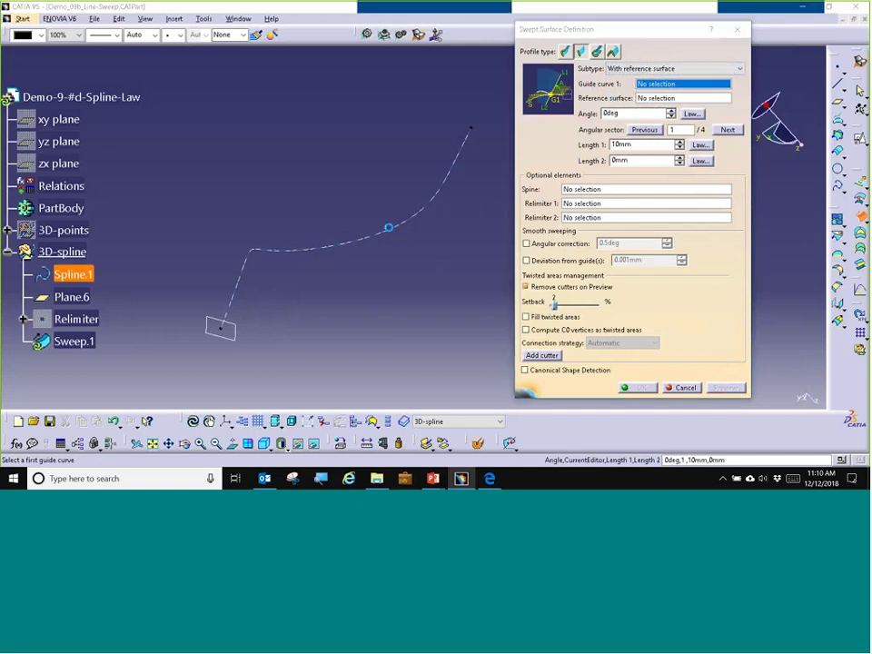
Set Spline.1 as guide curve 1, the xy plane as reference surface and the Relimiter point as relimiter 2.
left_click(391, 228)
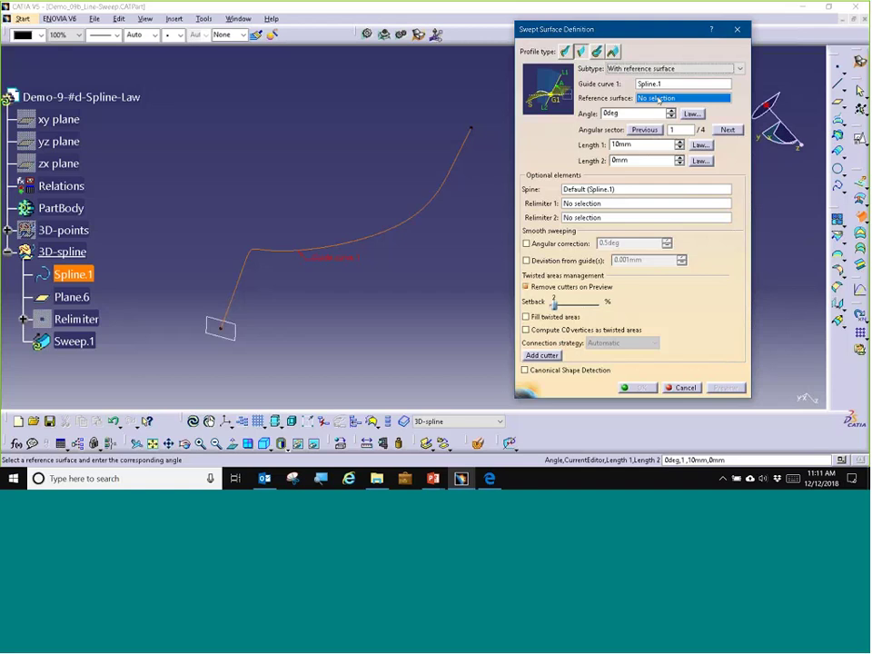
left_click(82, 119)
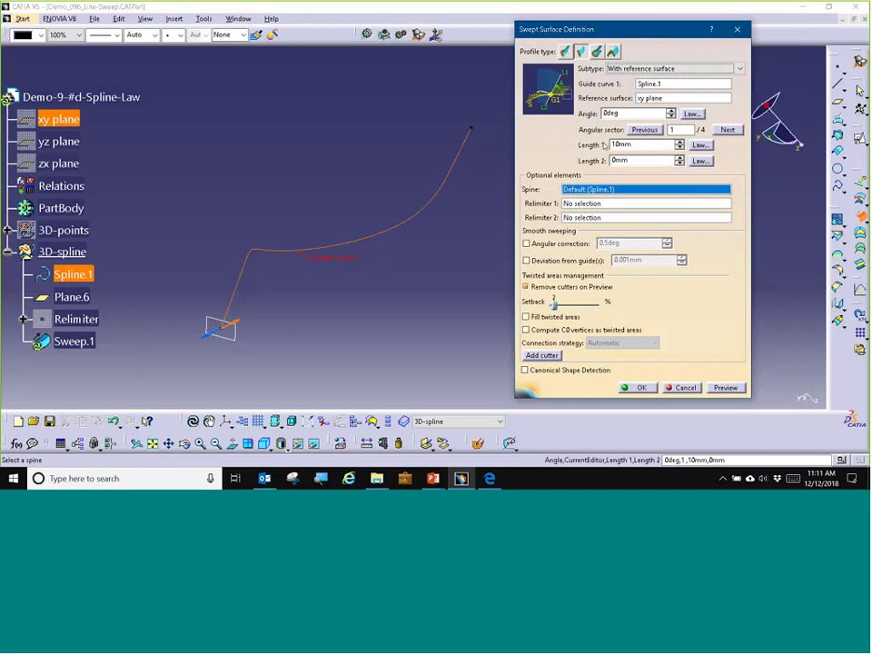
left_click(587, 219)
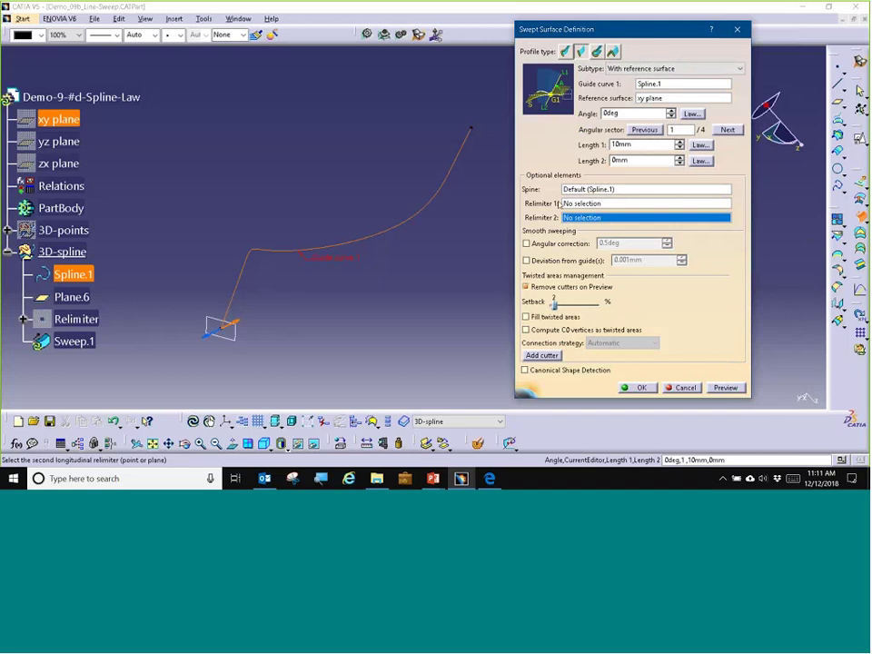
left_click(77, 319)
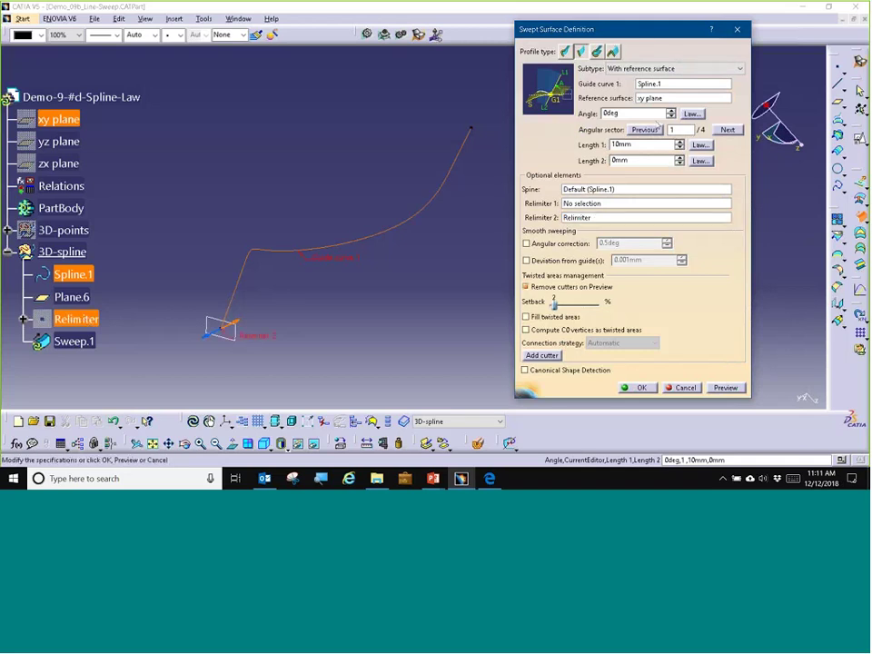
Define the sweep angle with a linear law ending at 360deg, and preview the surface.
left_click(692, 113)
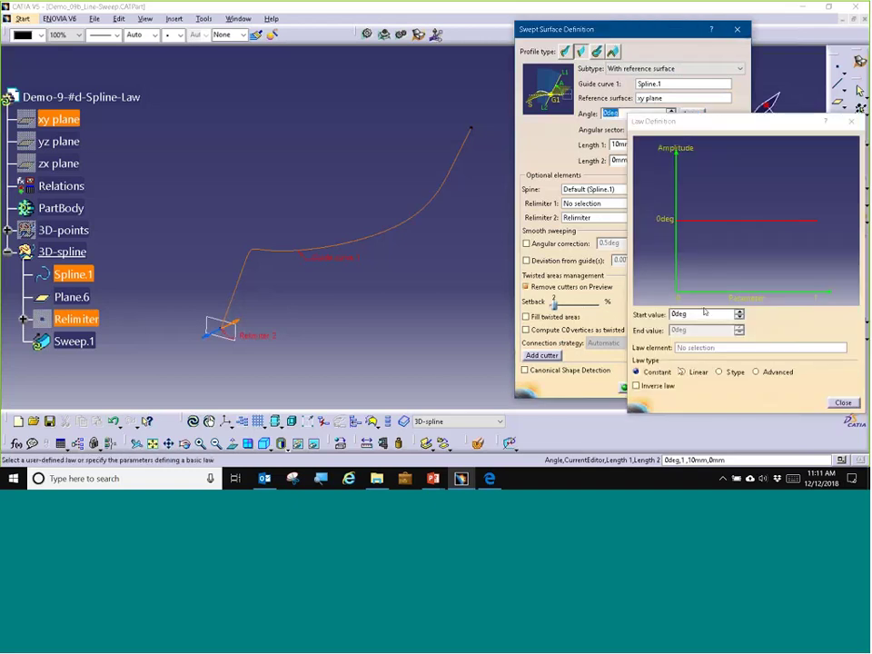
left_click(682, 373)
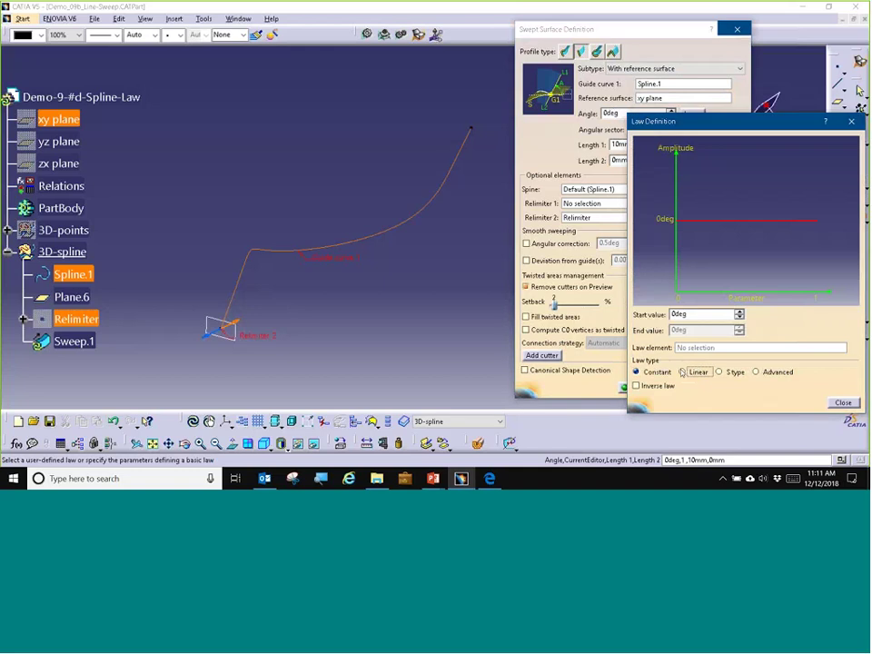
left_click_drag(650, 121, 634, 137)
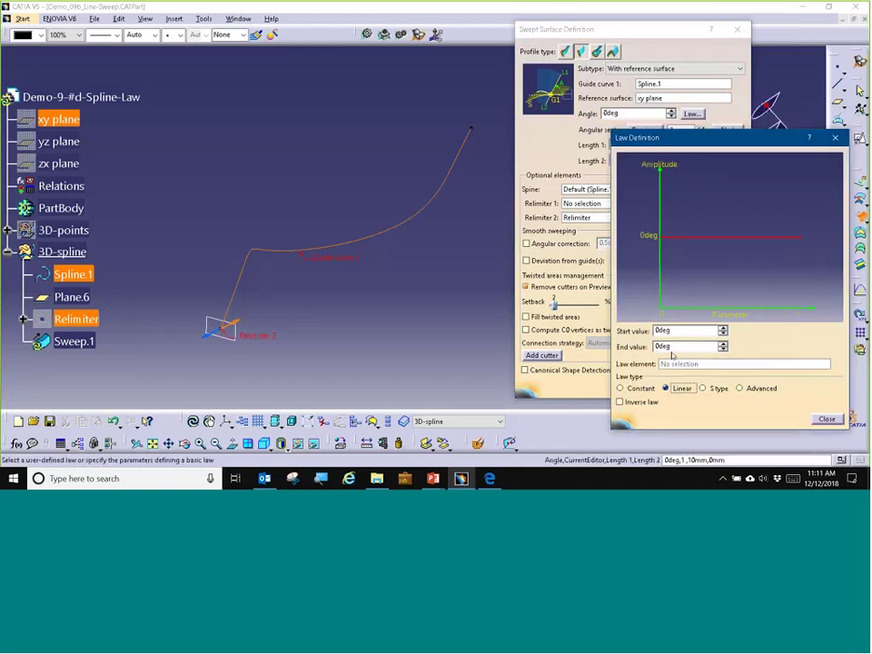
left_click_drag(673, 347, 630, 353)
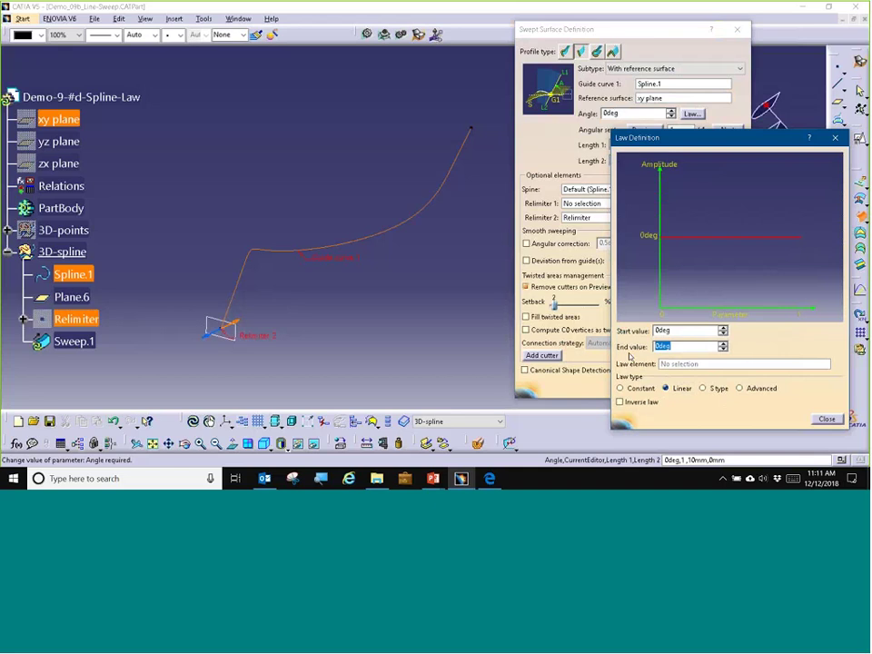
type("36")
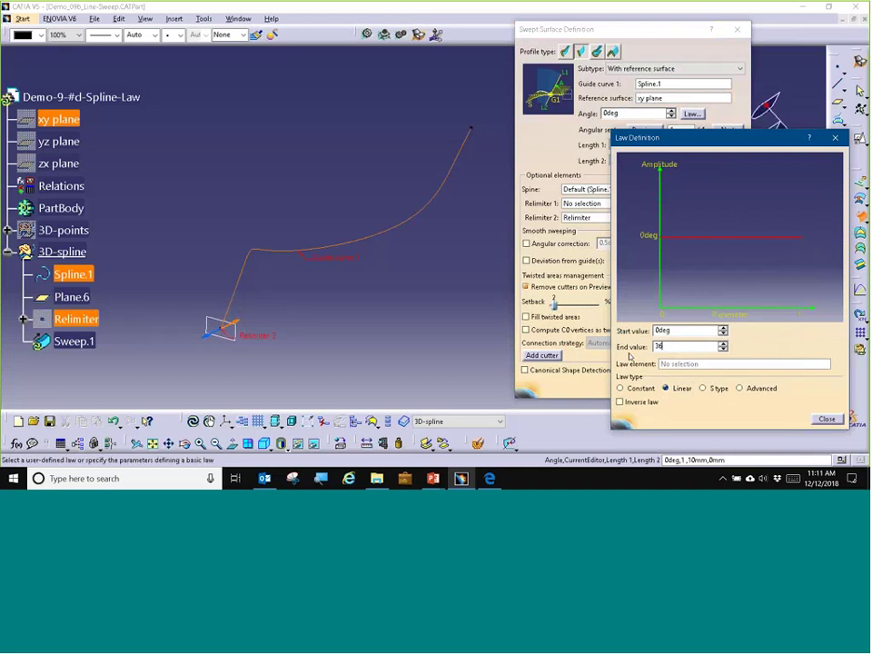
type("0")
left_click(826, 420)
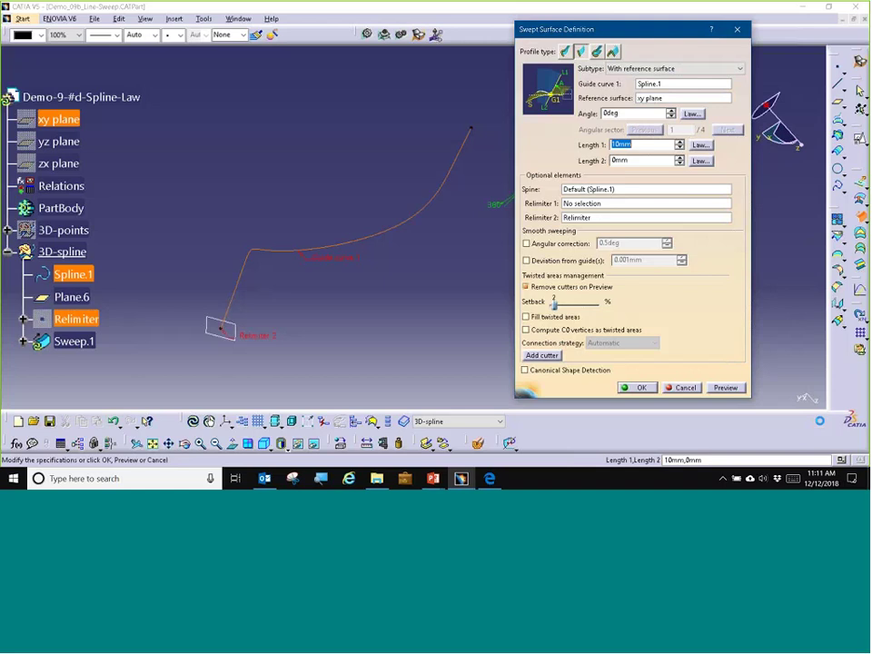
left_click(726, 388)
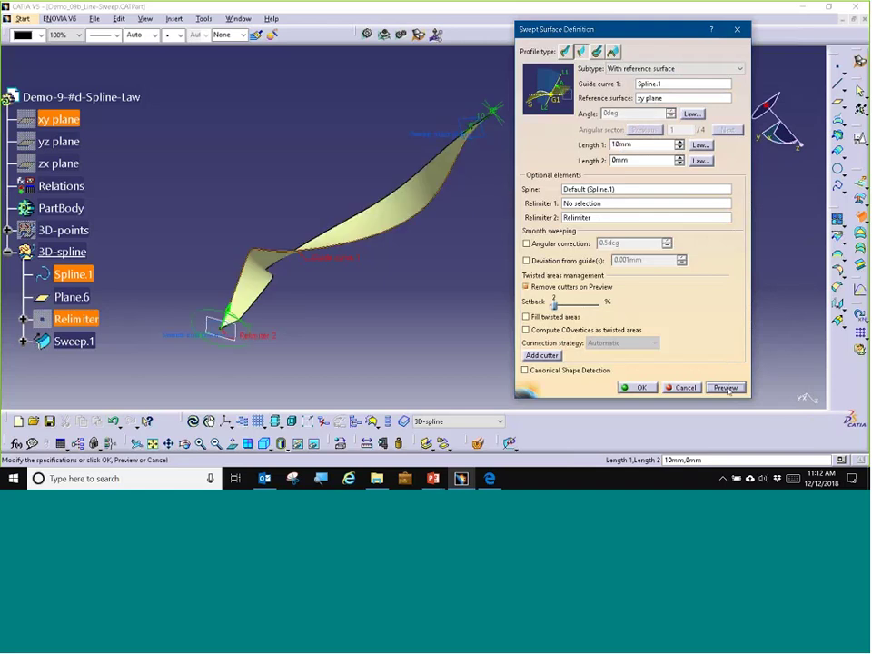
Change the end value of the sweep's linear angle law to 9000deg and preview the surface.
middle_click_drag(323, 259, 376, 220)
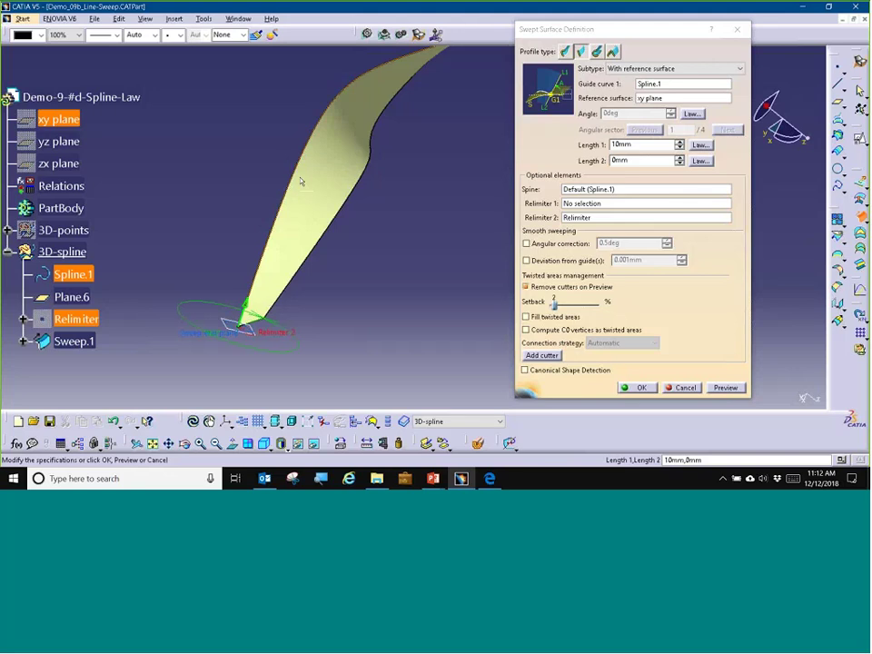
middle_click_drag(307, 171, 306, 197)
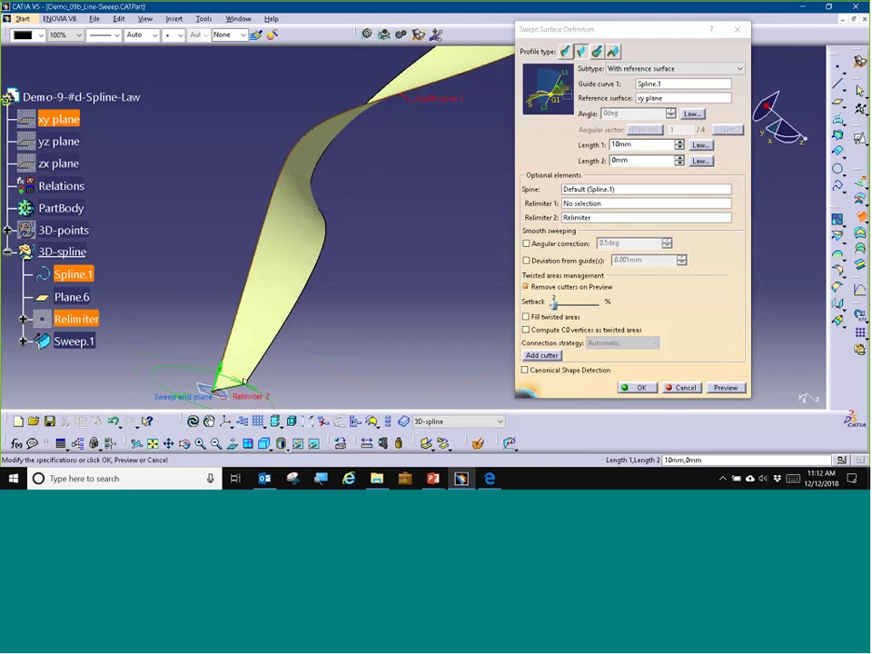
middle_click_drag(298, 191, 242, 322)
middle_click_drag(356, 234, 284, 321)
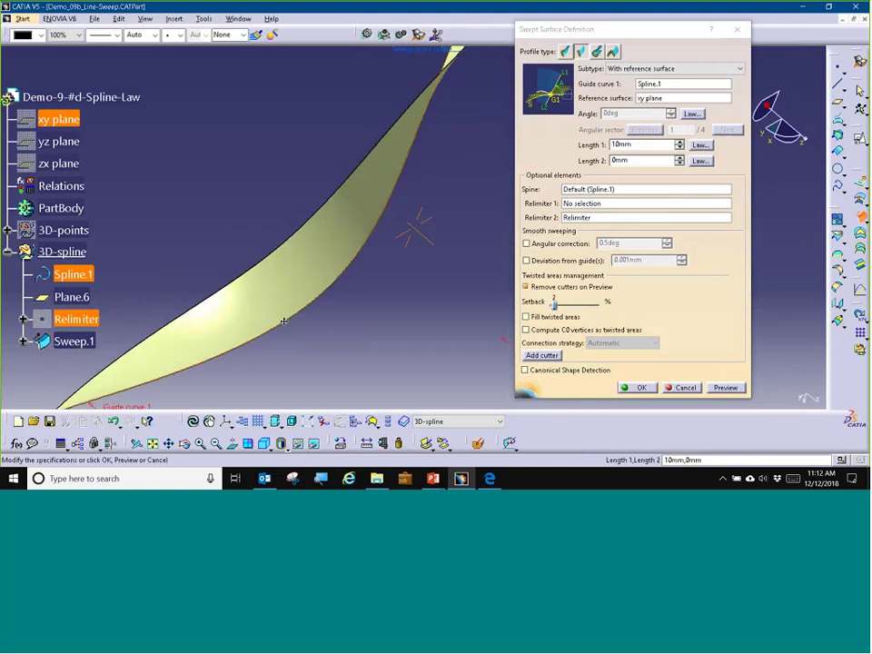
mouse_move(432, 162)
middle_mouse_down()
mouse_move(429, 219)
mouse_move(442, 172)
mouse_move(496, 142)
middle_mouse_up()
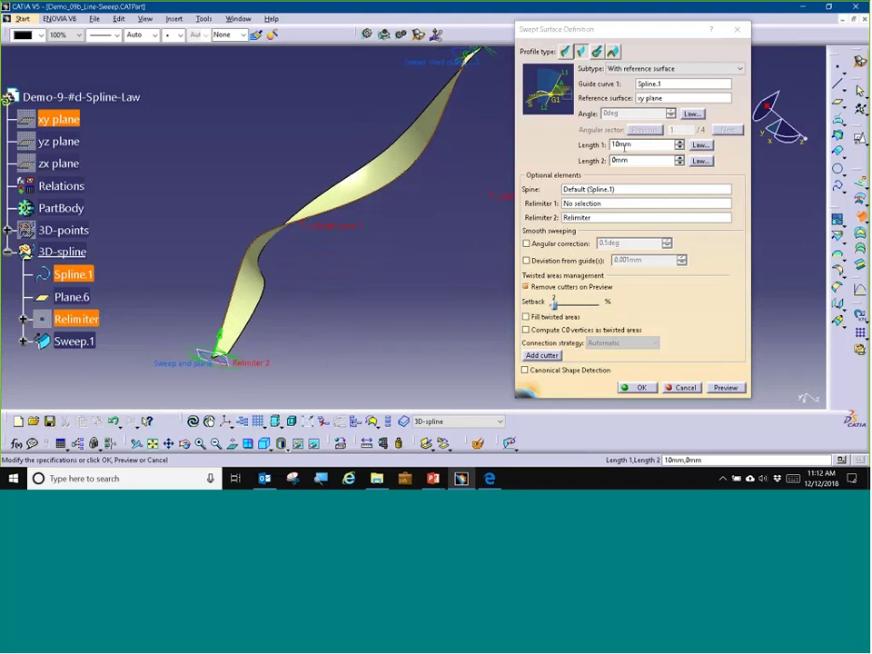
left_click(685, 116)
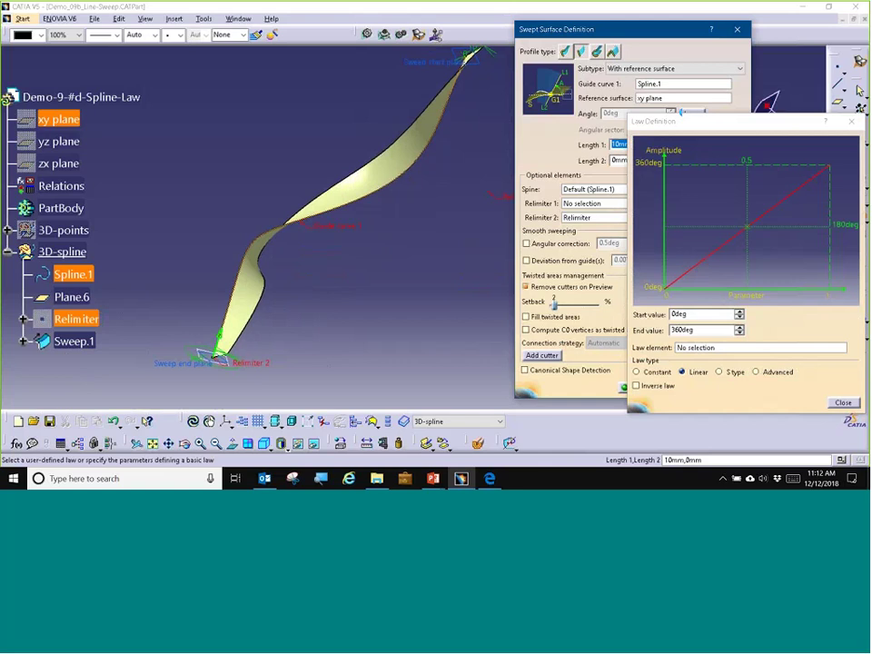
left_click(683, 331)
left_click_drag(687, 331, 645, 334)
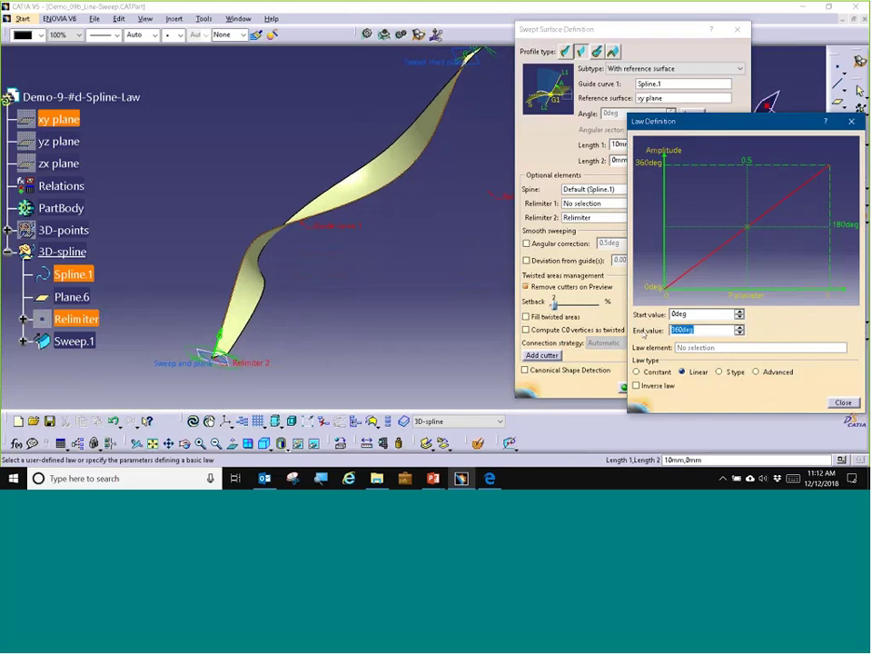
type("9000")
key("Return")
left_click(843, 402)
left_click(735, 389)
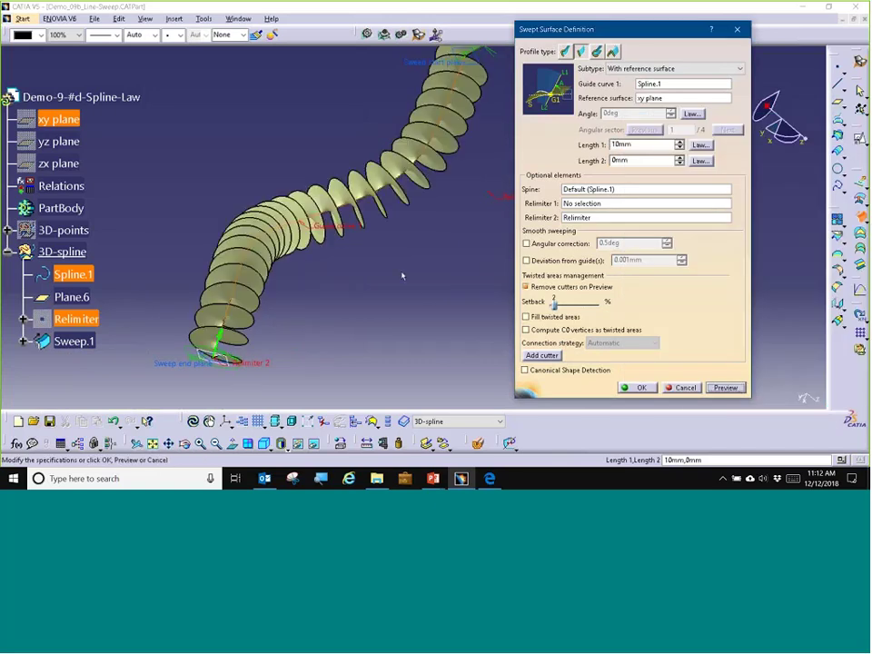
Inspect the previewed helical surface along the spline and accept the swept surface definition.
middle_click_drag(366, 252, 344, 363)
middle_click_drag(374, 181, 412, 152)
middle_click_drag(289, 282, 417, 254)
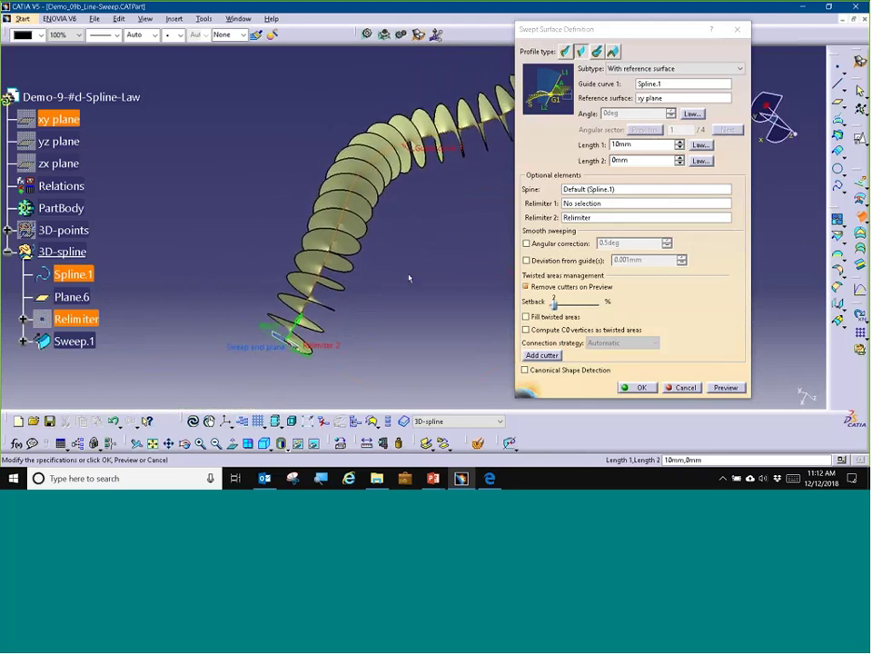
middle_click_drag(409, 278, 367, 264)
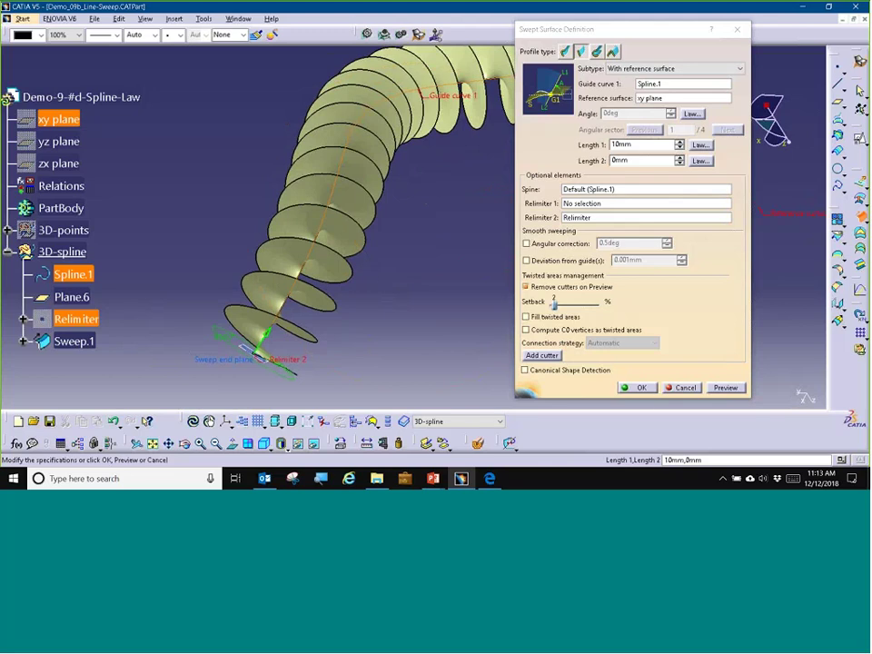
left_click(637, 389)
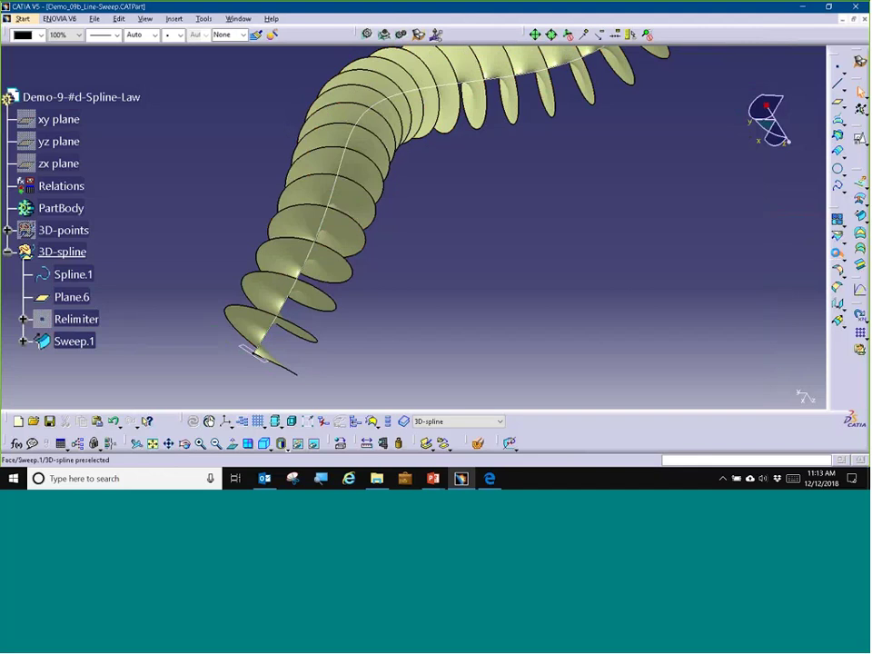
Extract a boundary curve from the swept surface's outer helical edge with the propagation type No propagation.
left_click(836, 255)
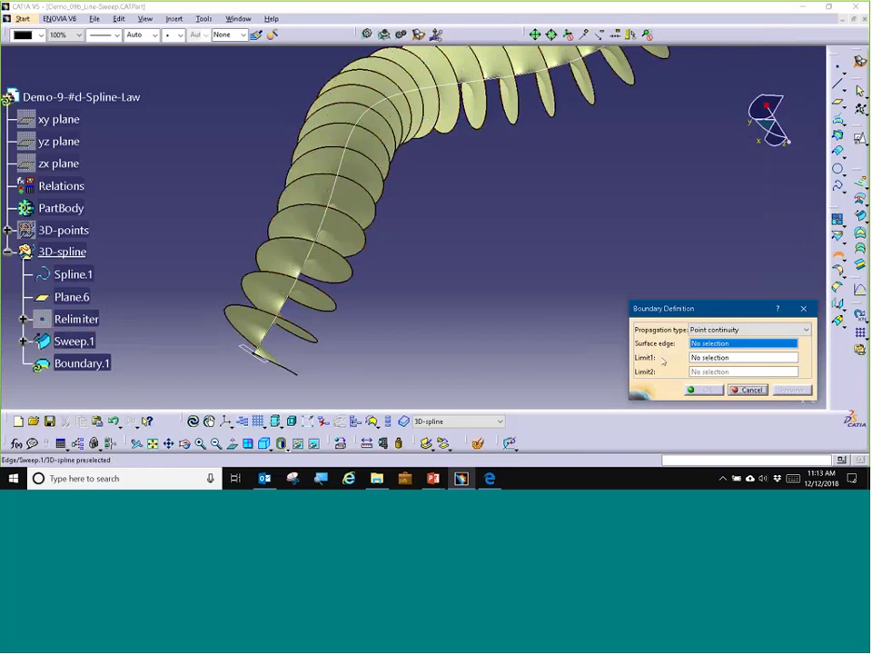
left_click(720, 332)
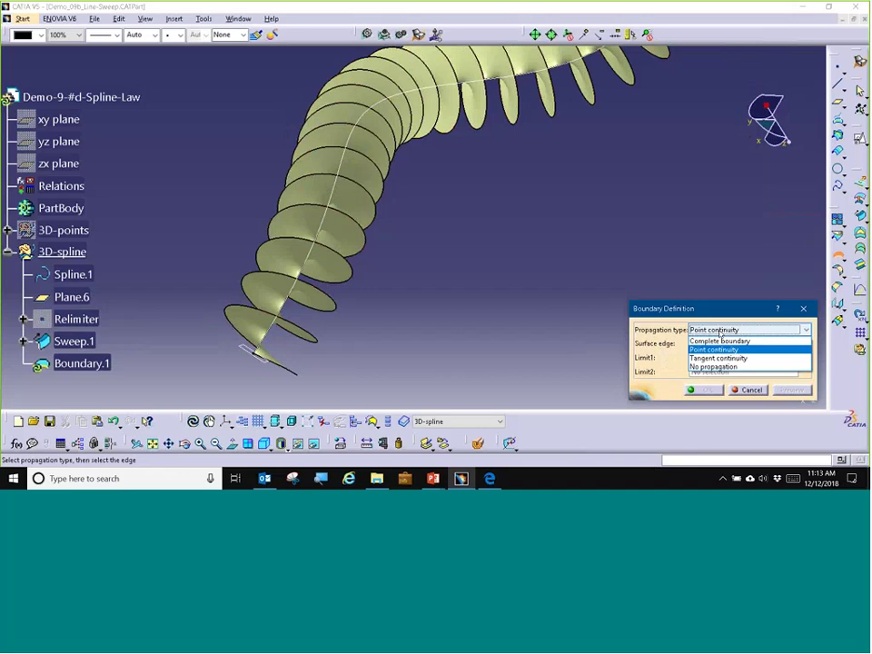
left_click(719, 367)
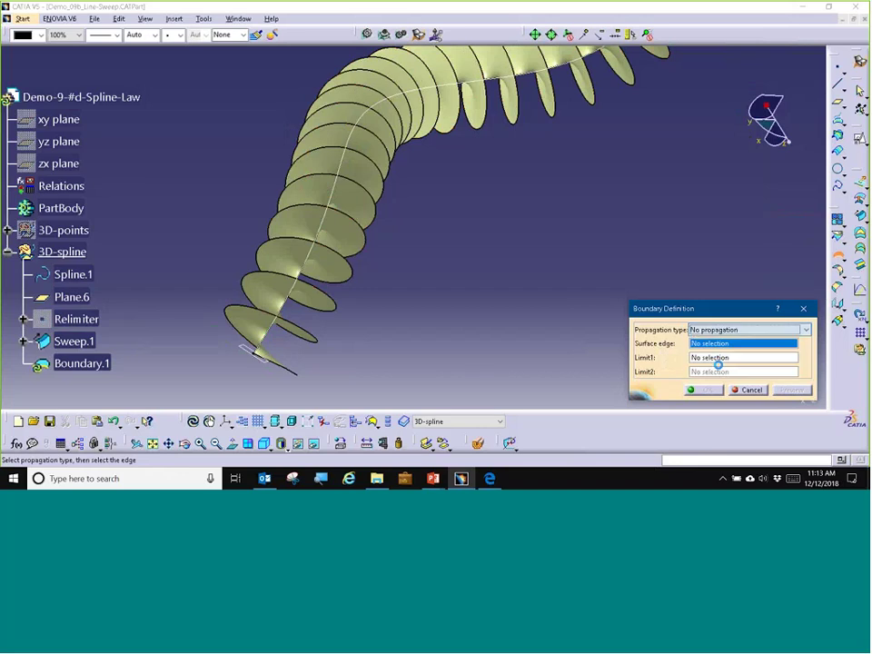
left_click(326, 346)
middle_click_drag(305, 383, 354, 275)
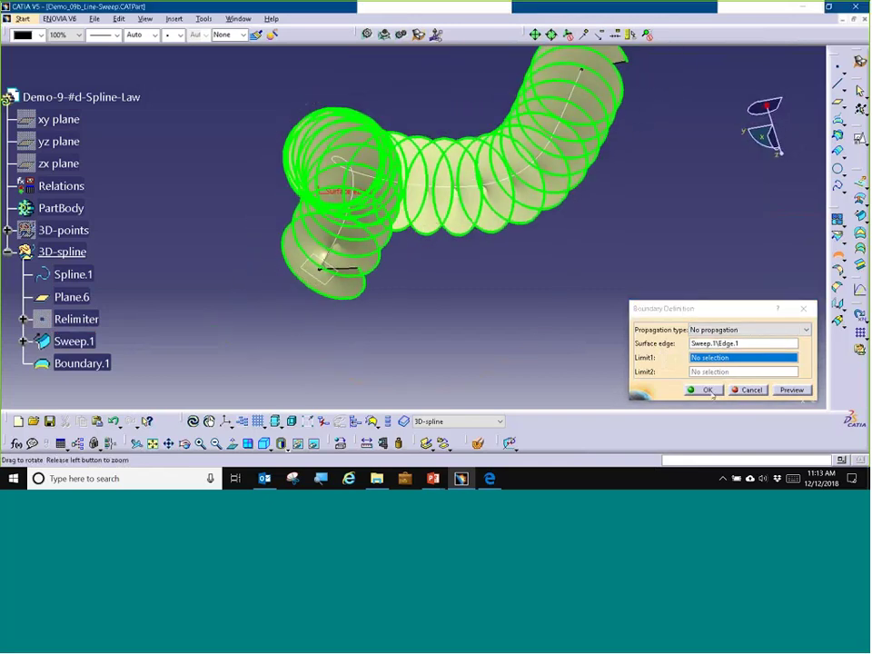
left_click(712, 391)
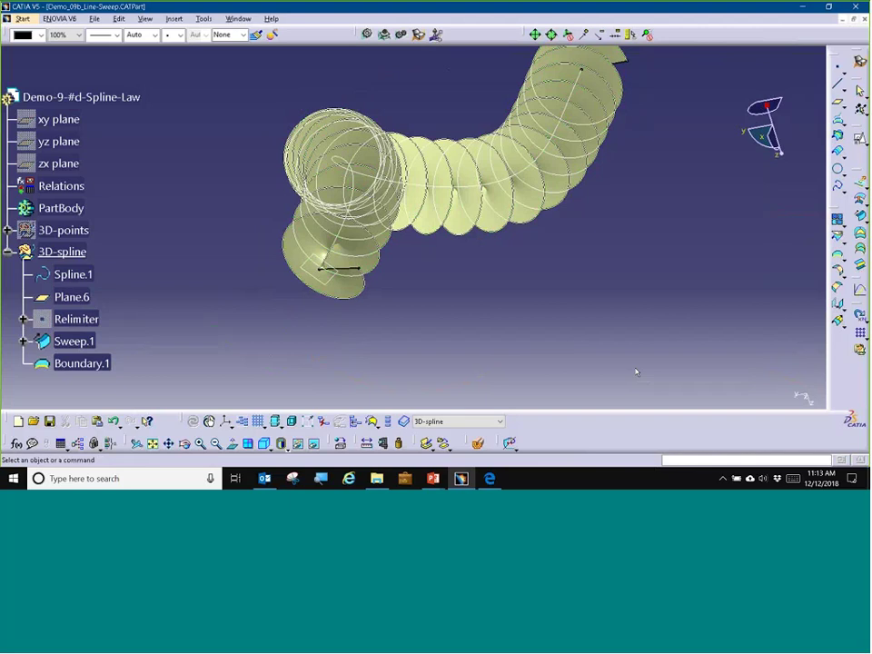
Create a plane normal to the extracted helical boundary curve at its lower end vertex.
middle_click_drag(636, 372, 513, 276)
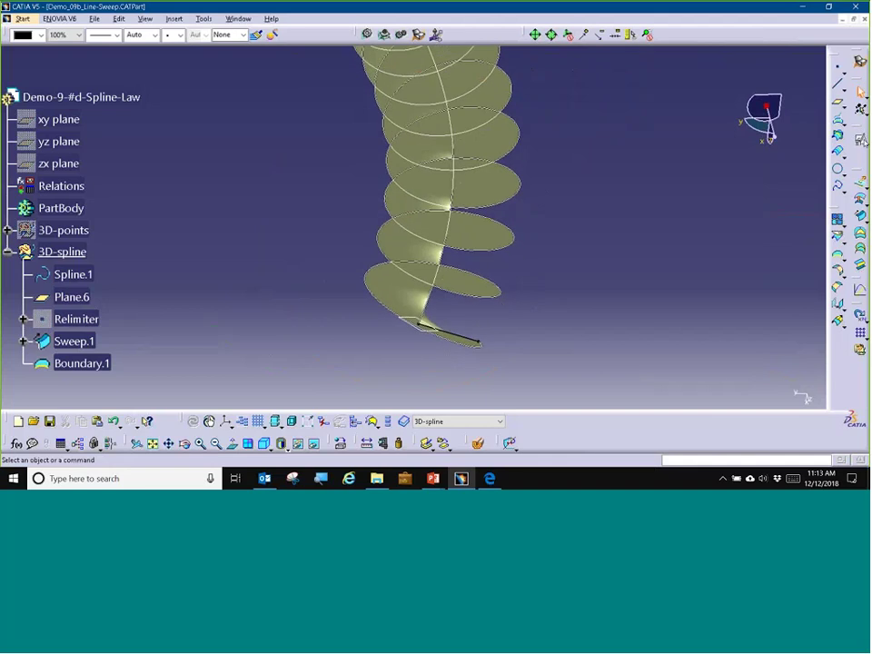
left_click(839, 105)
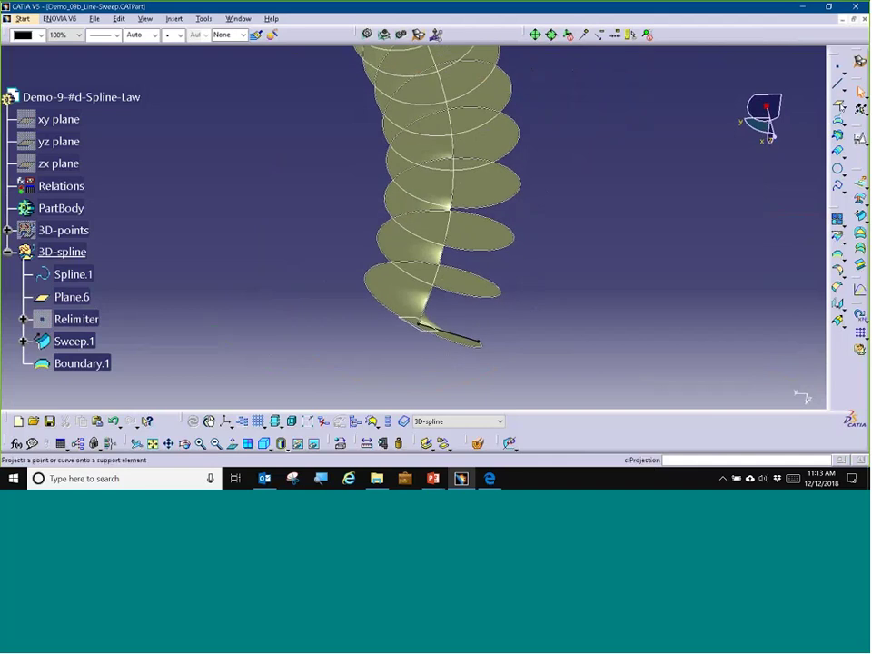
left_click(840, 105)
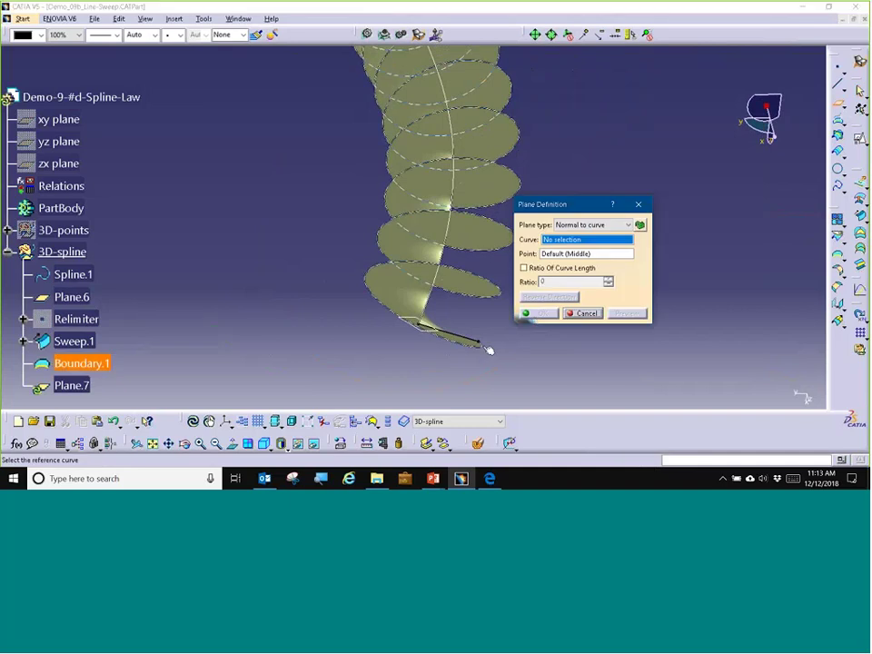
left_click(459, 338)
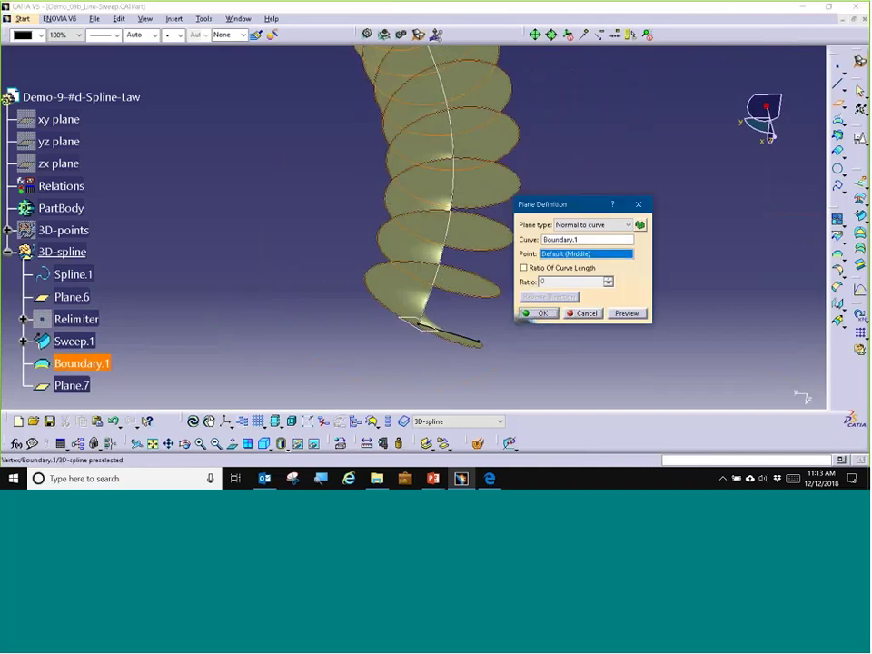
left_click(481, 346)
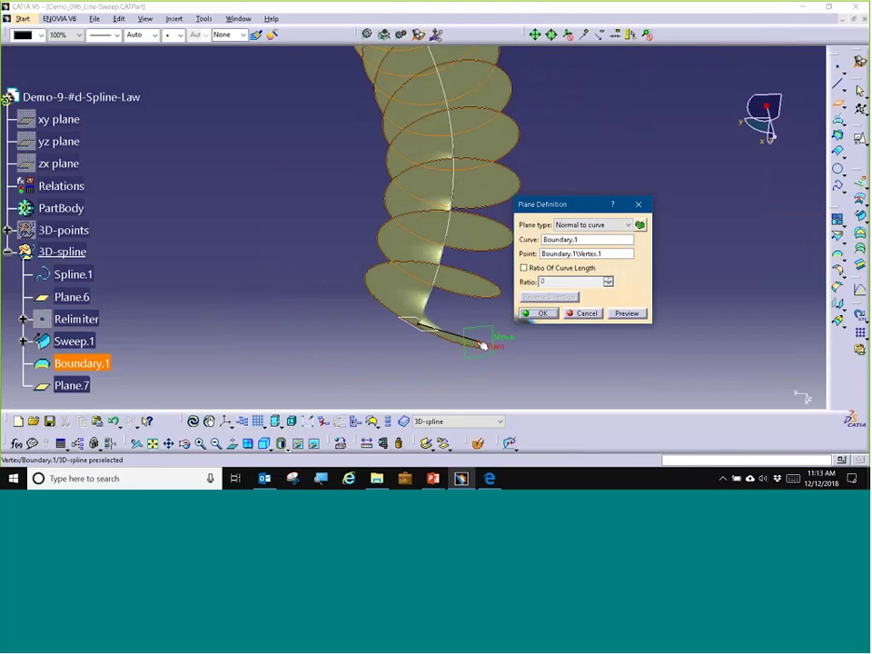
left_click(536, 313)
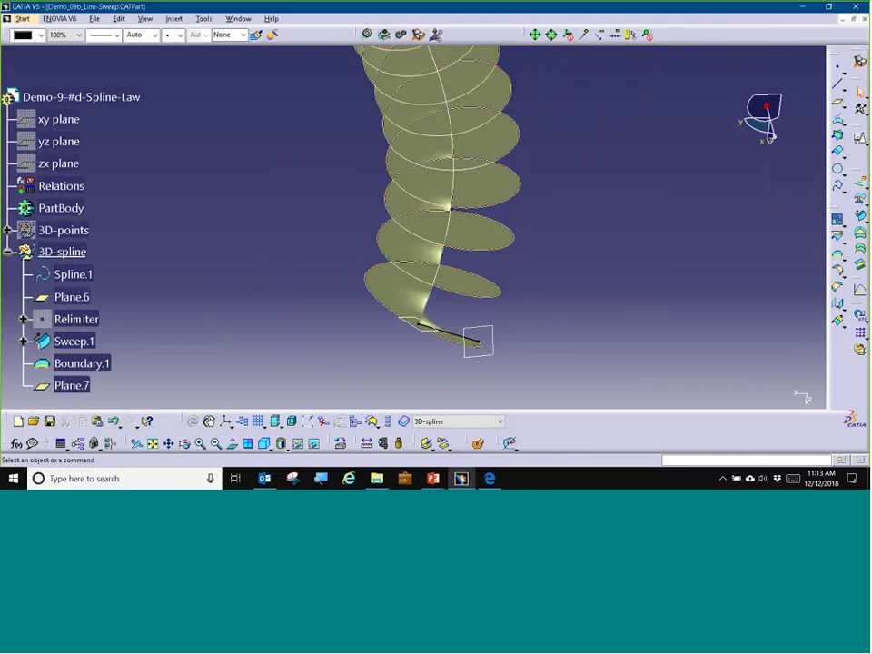
Start a positioned sketch on the plane at the helix end, with the boundary curve's end vertex as the projection-point origin.
left_click(859, 138)
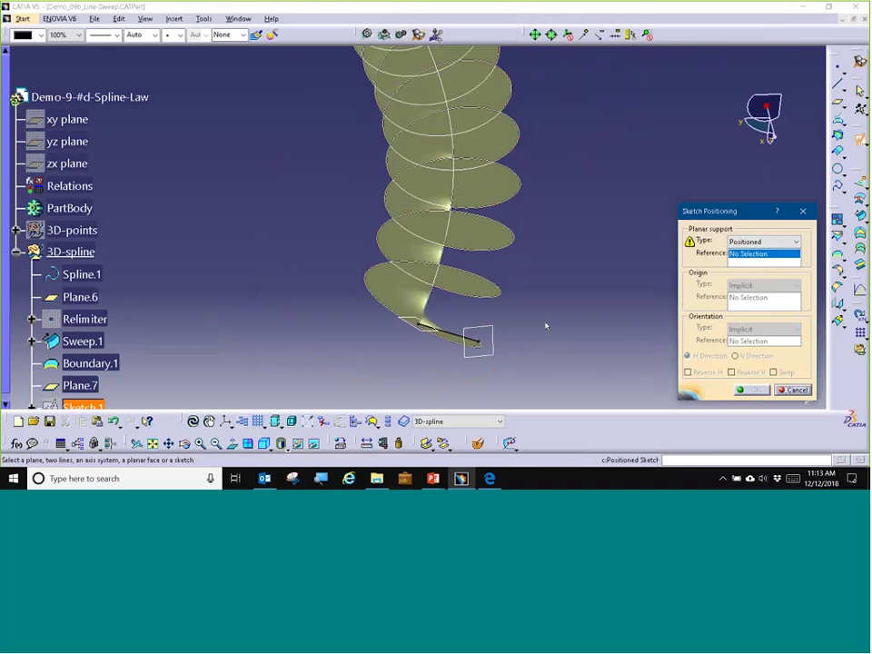
left_click(498, 347)
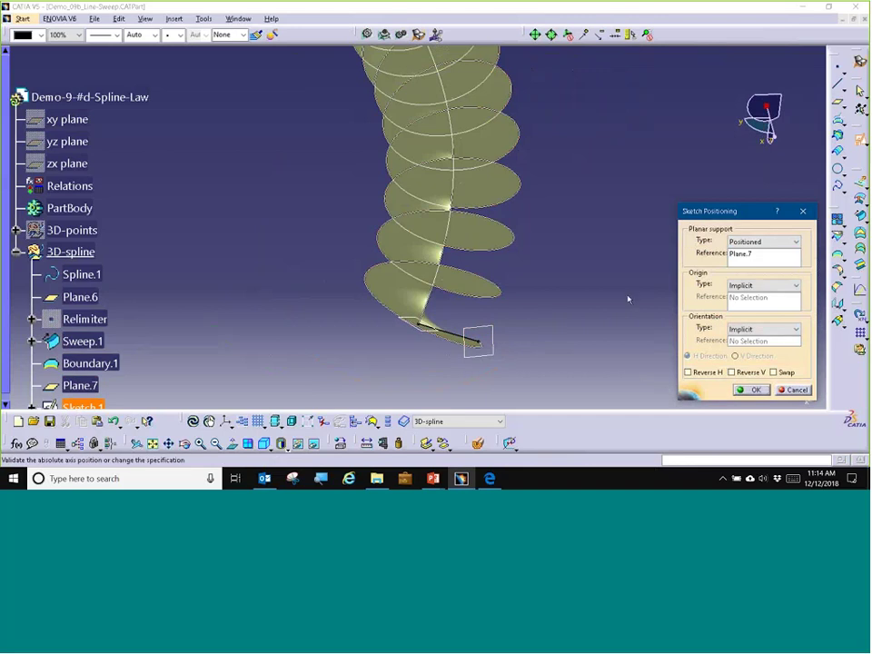
left_click(752, 285)
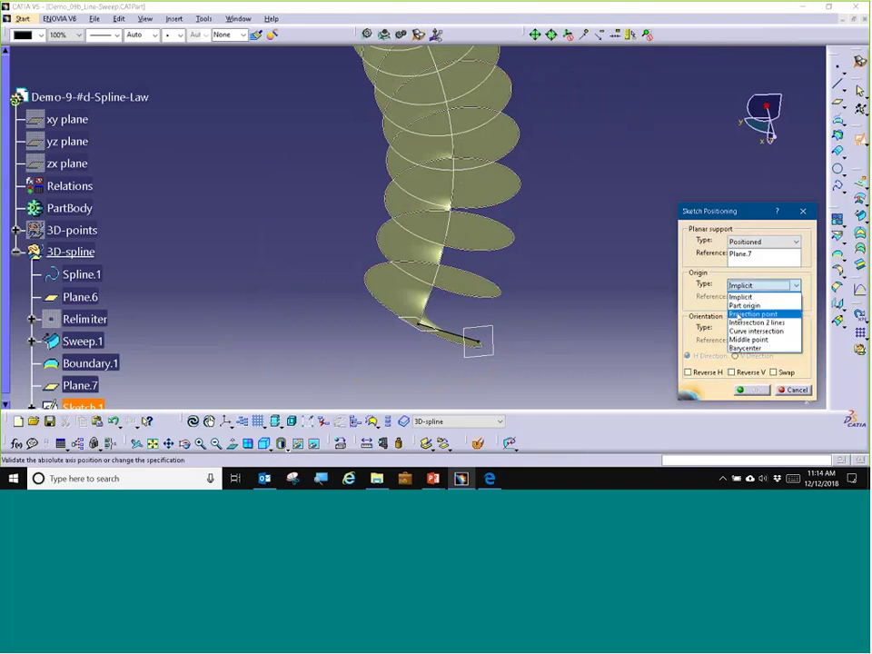
left_click(737, 314)
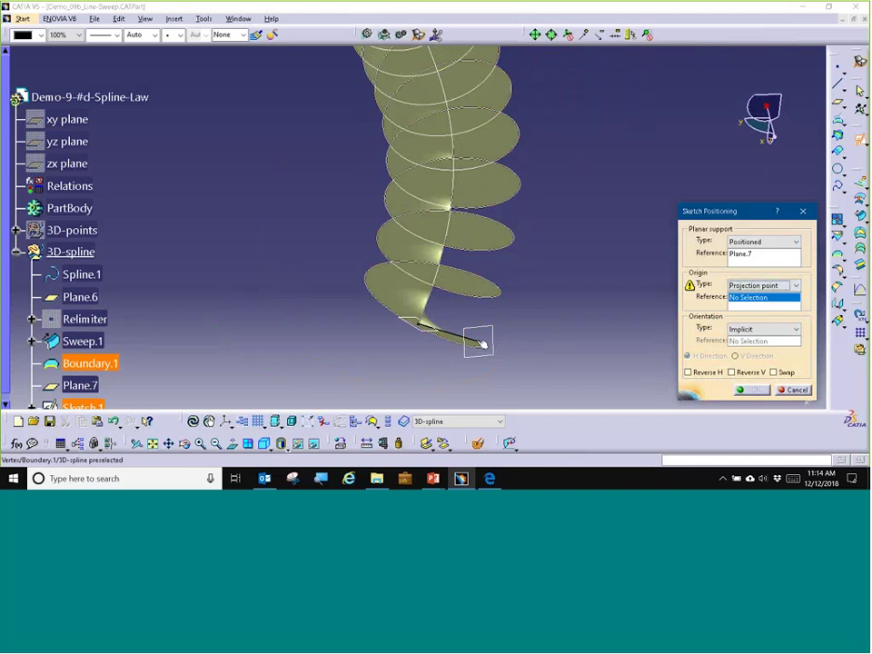
left_click(483, 343)
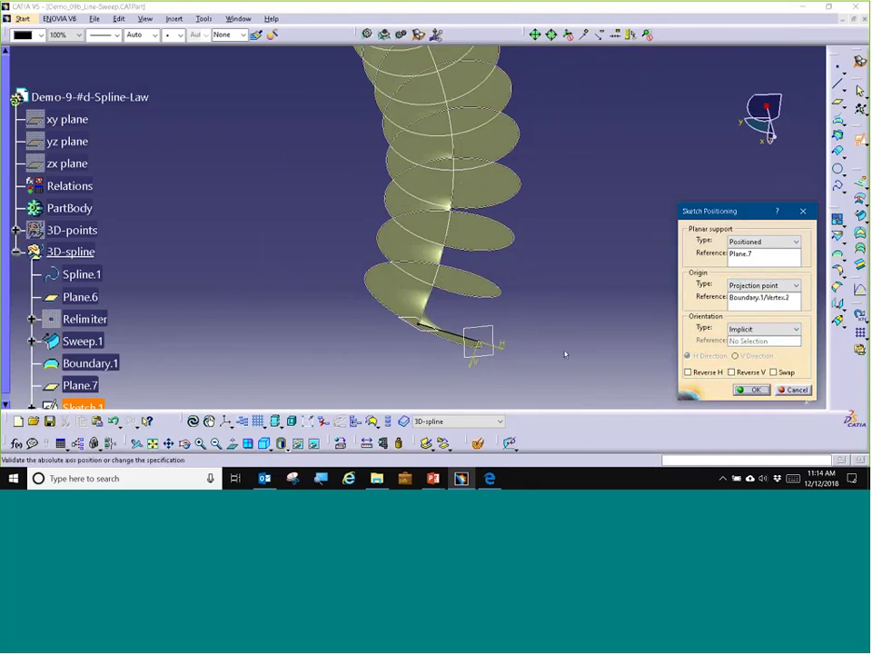
Orient the sketch's V direction normal to the plane at the spline's start (Plane.6) and enter the sketch.
middle_click_drag(549, 347, 462, 304)
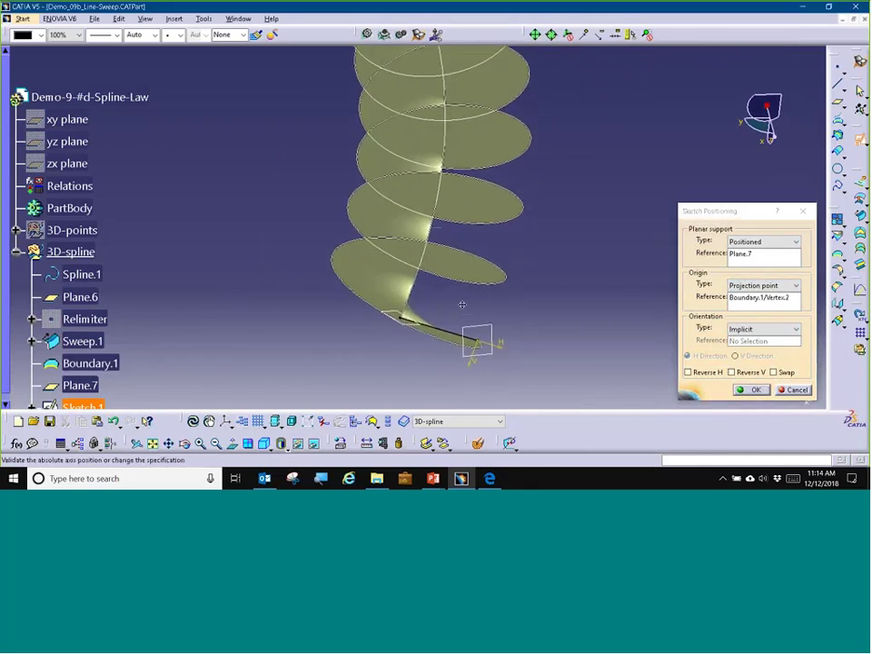
left_click(763, 329)
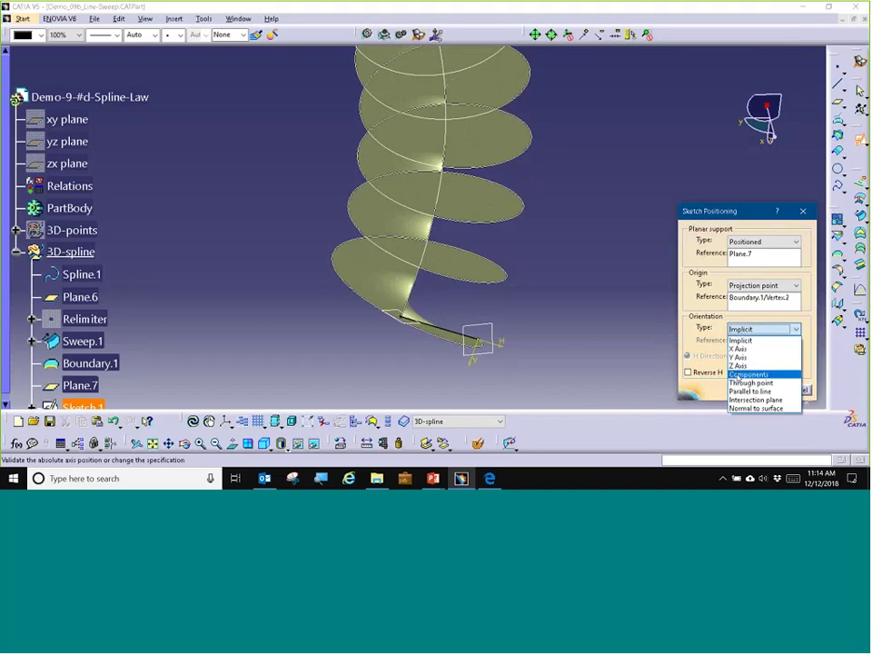
left_click(740, 409)
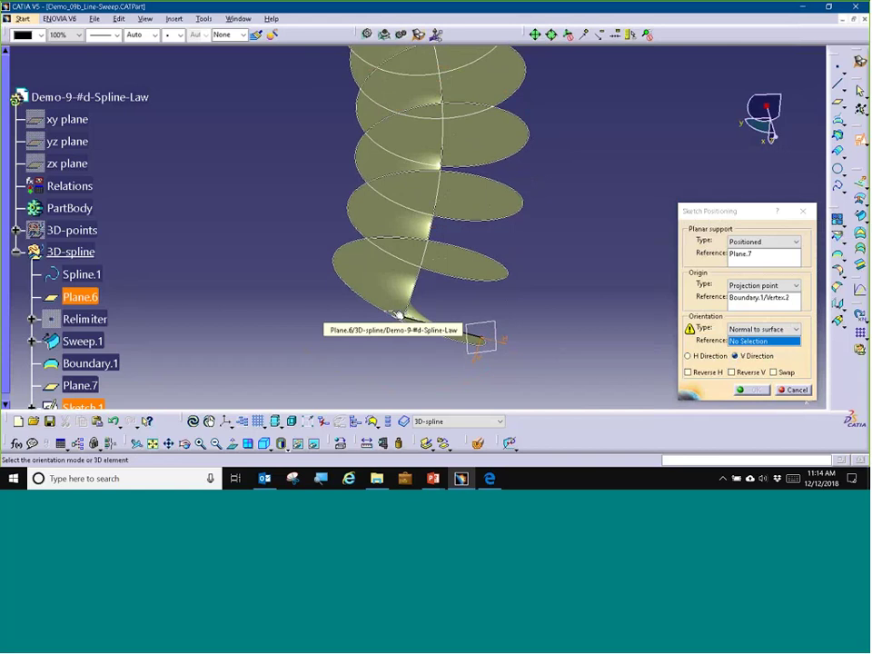
left_click(400, 315)
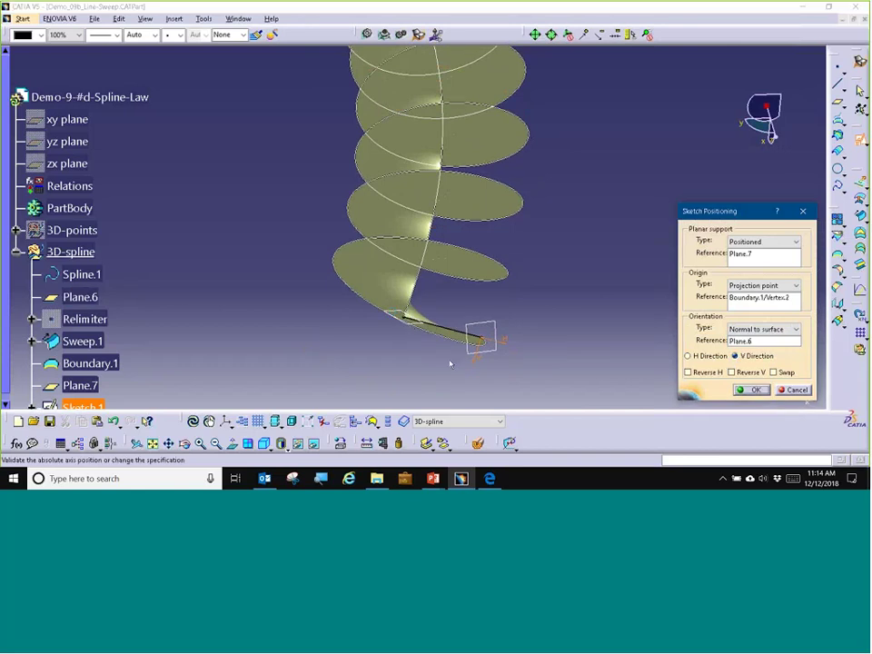
middle_click_drag(434, 352, 447, 357)
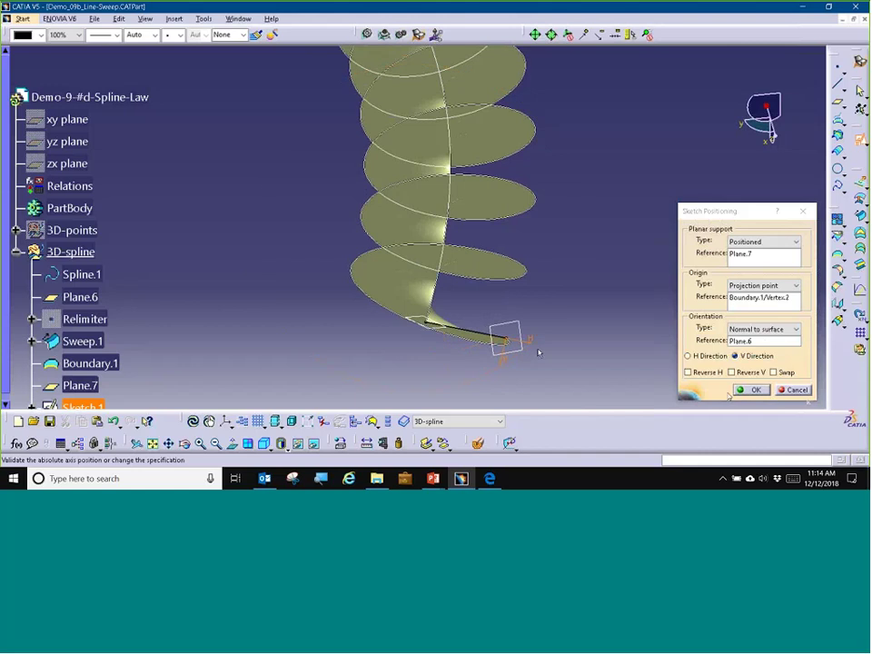
left_click(752, 389)
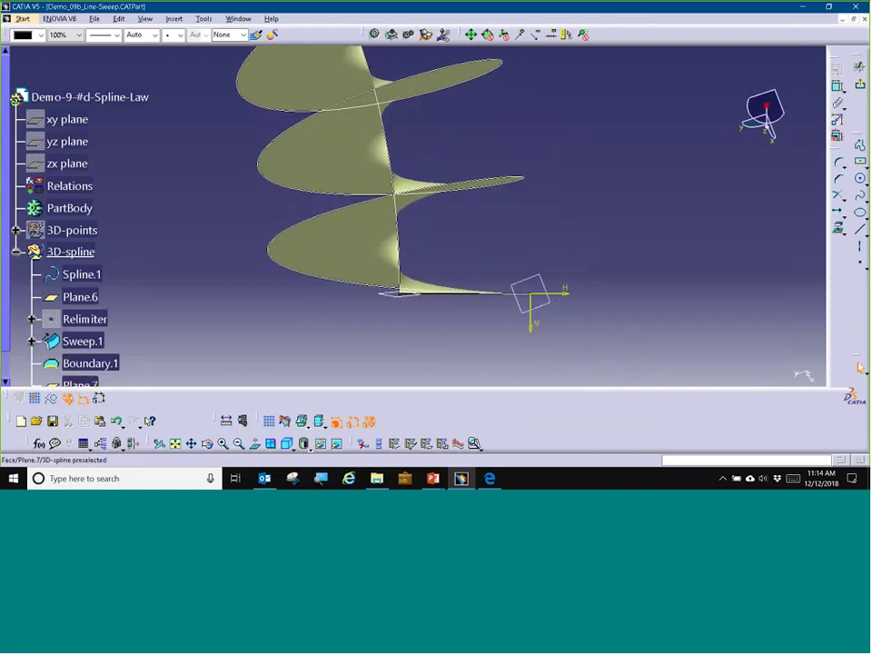
Sketch a centered rectangle about 2.4 mm wide and 3.5 mm high on the sketch origin.
left_click(860, 162)
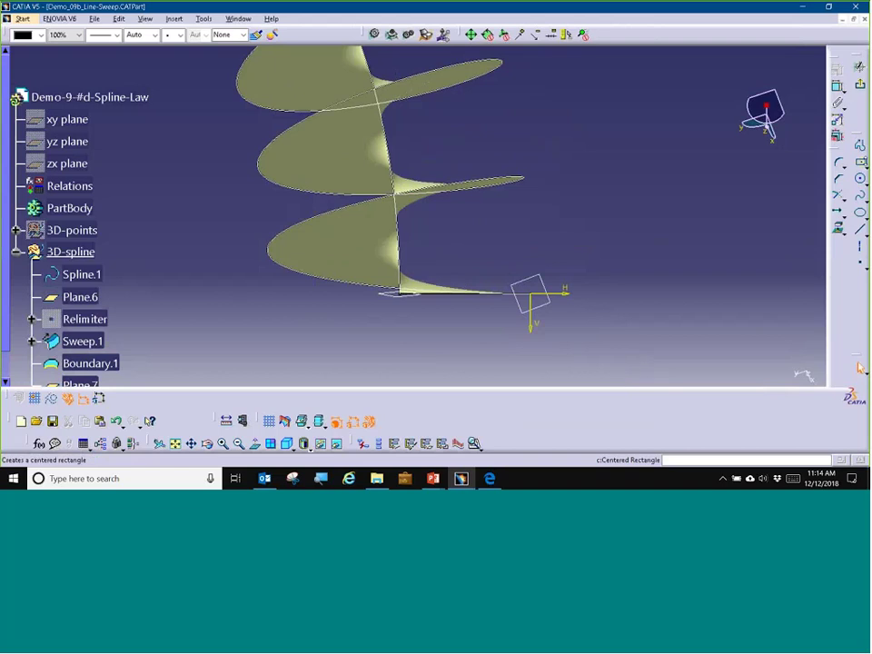
left_click(530, 291)
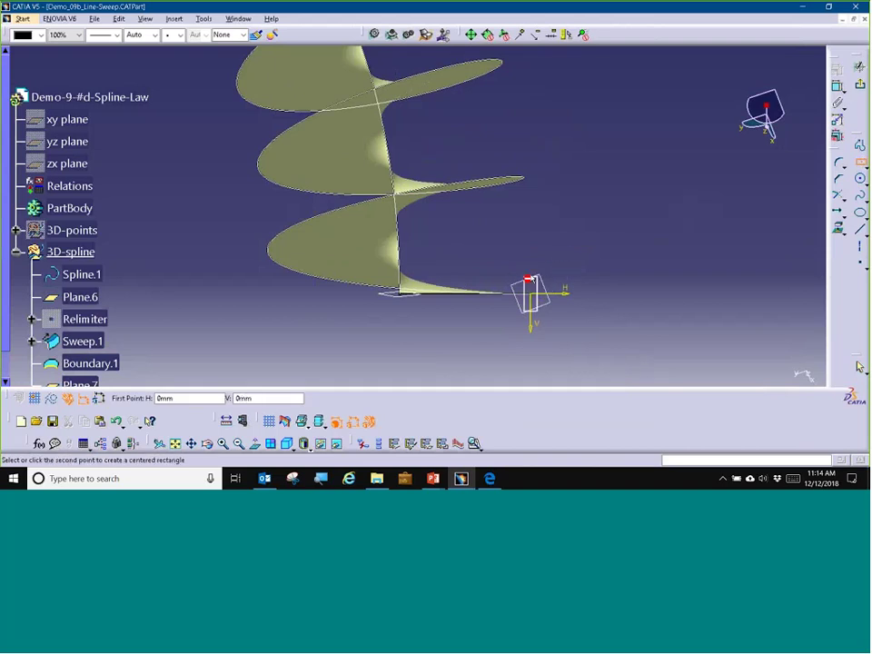
left_click(546, 271)
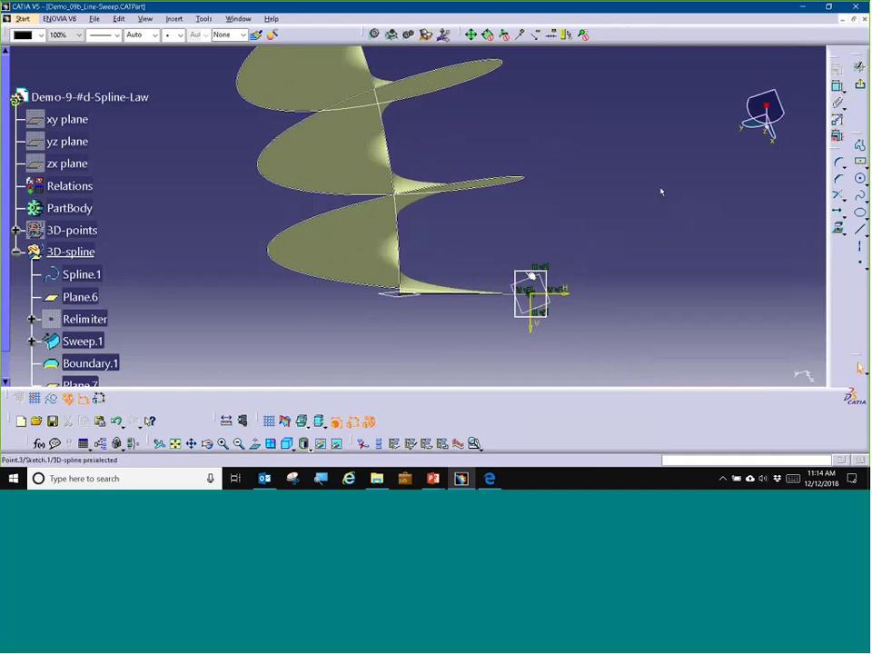
Dimension the rectangle's width and set it to 0.5 mm.
left_click(538, 258)
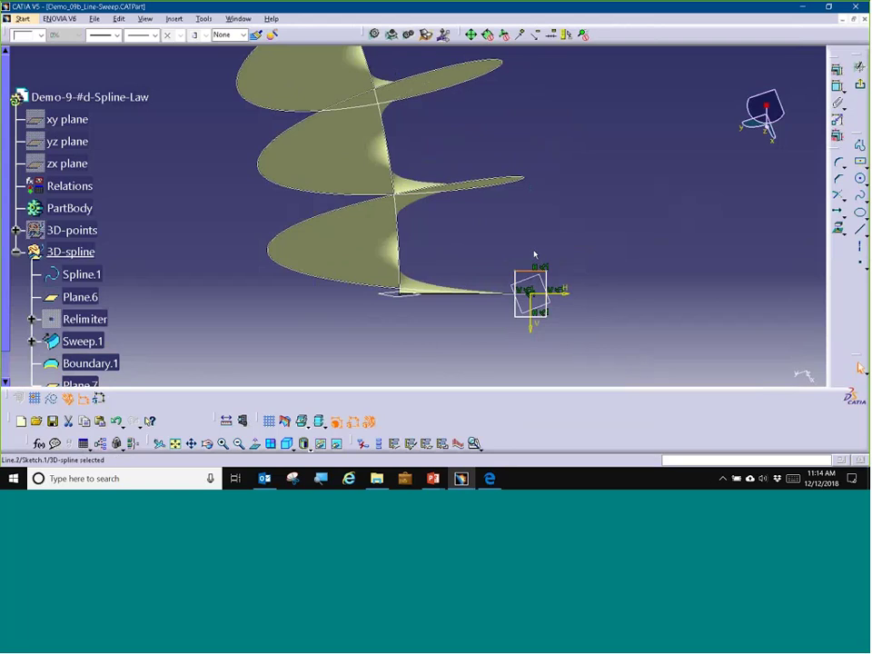
left_click(535, 255)
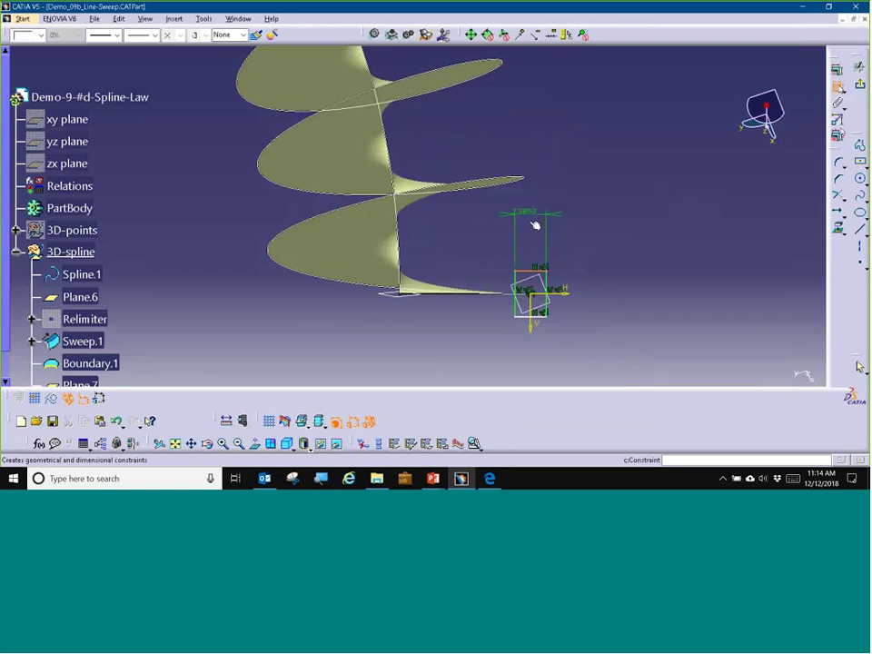
double_click(535, 224)
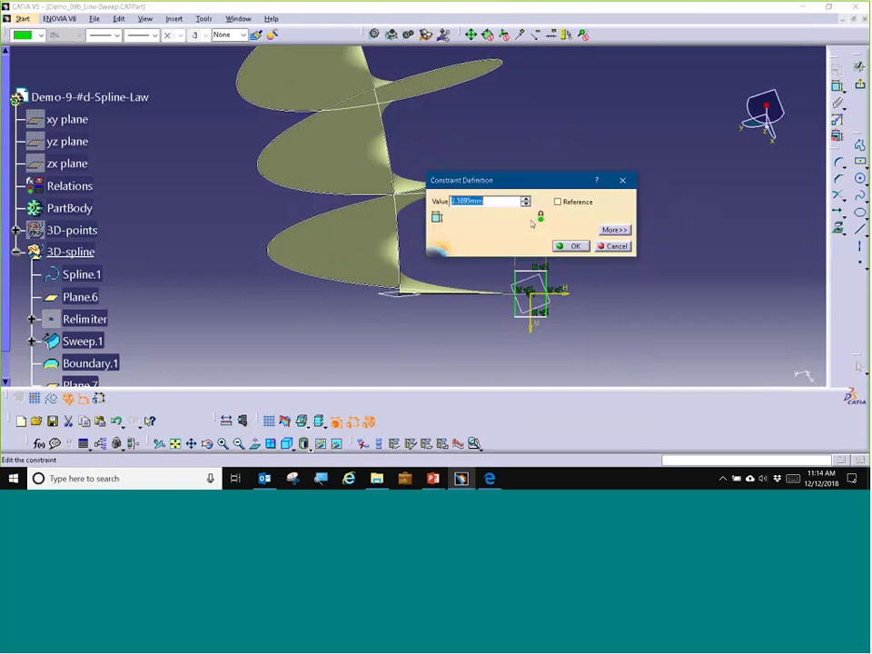
type("-5")
left_click(576, 246)
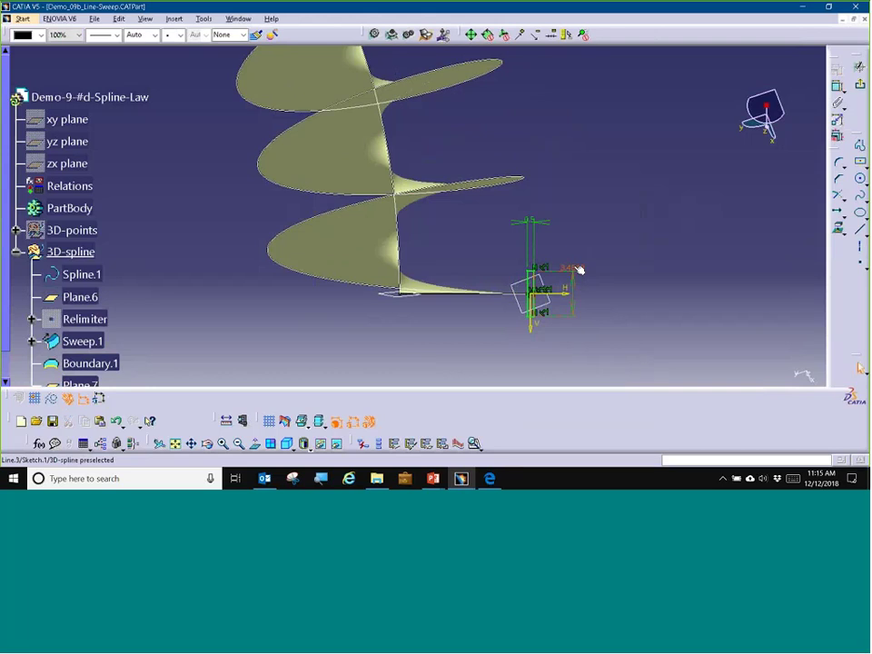
Set the rectangle's height dimension to 1 mm and exit the sketch.
double_click(573, 269)
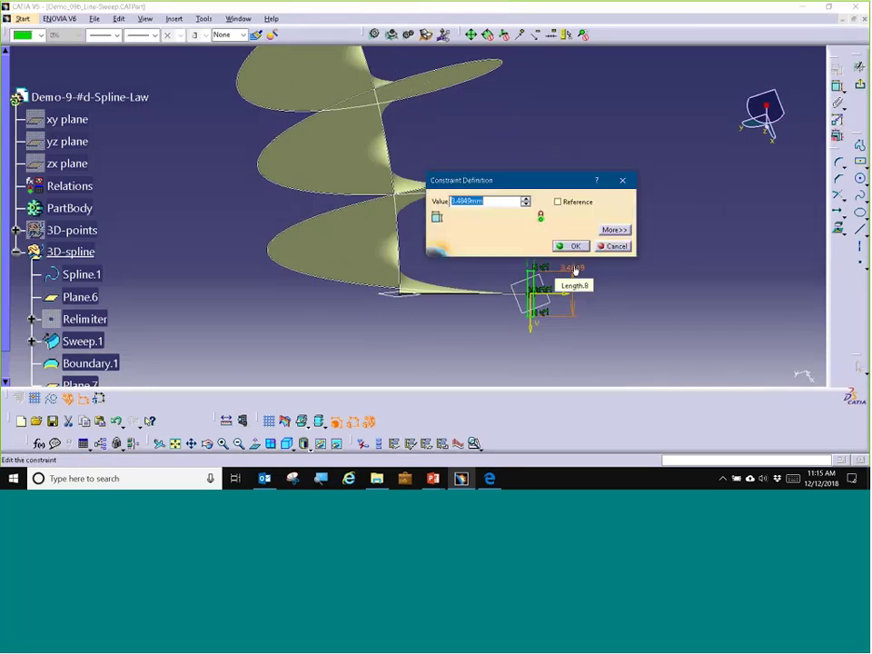
type("1mm")
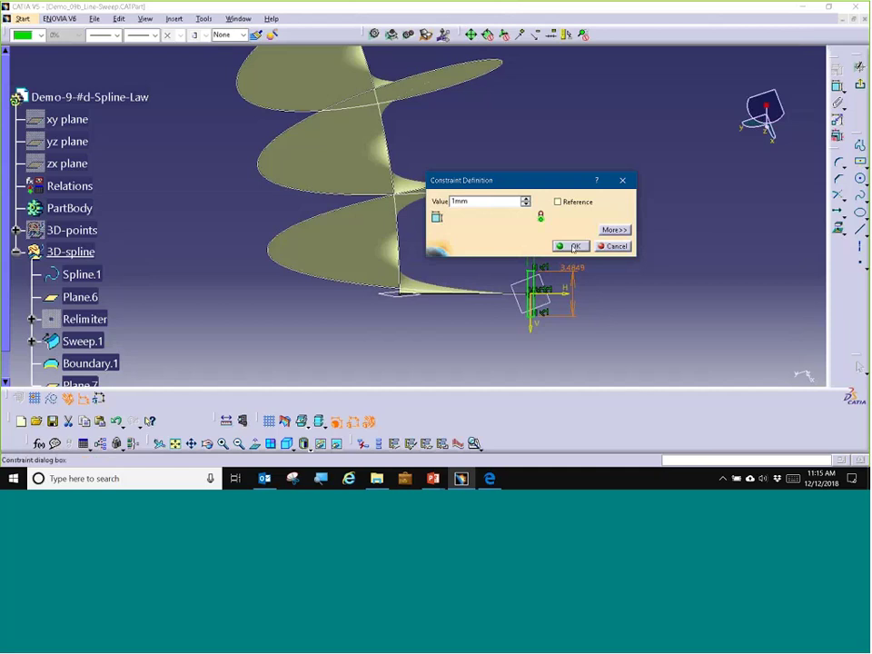
left_click(573, 247)
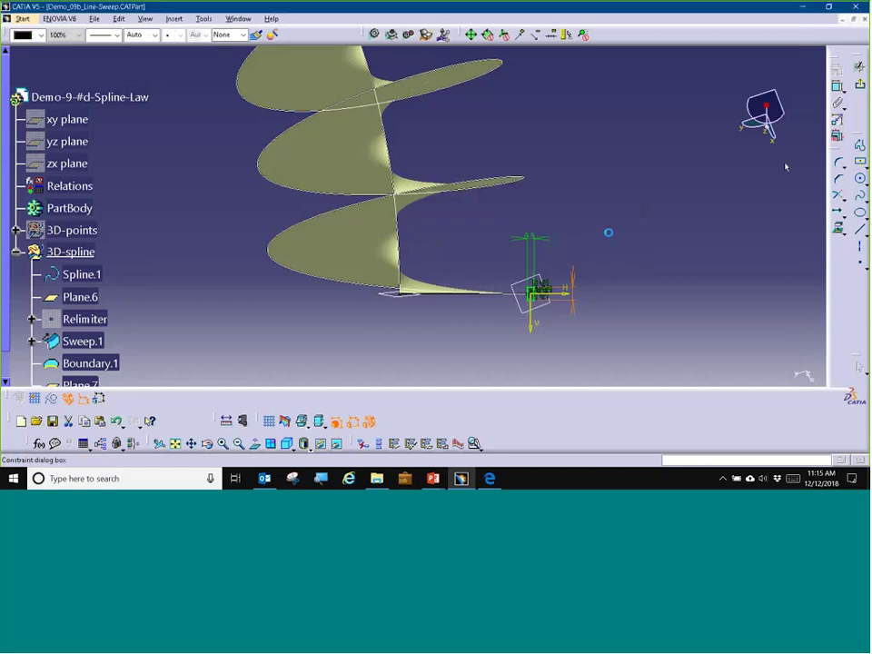
left_click(859, 84)
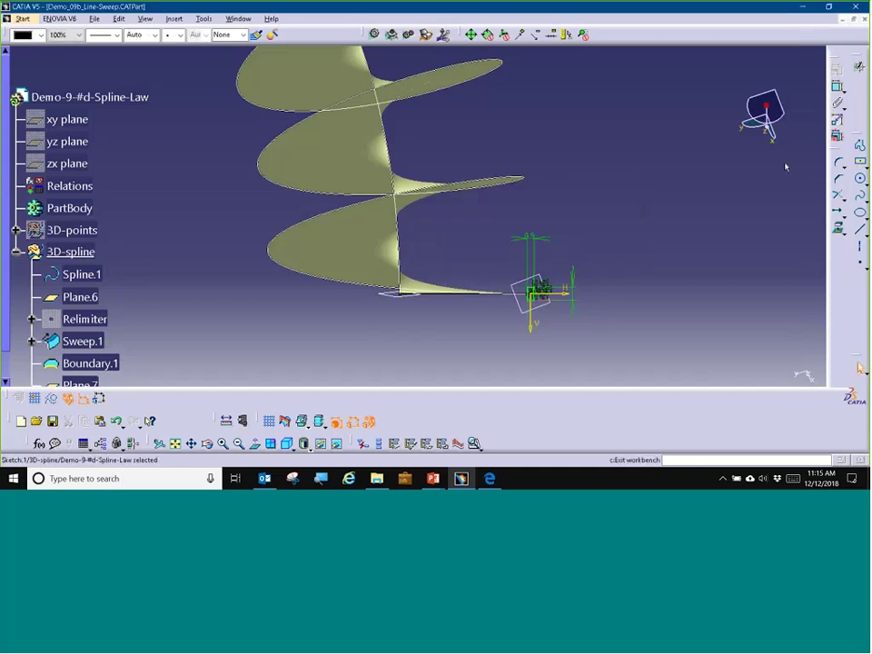
Switch to Part Design and preview a rib in the PartBody, using the rectangle sketch as profile and the helical boundary as center curve.
mouse_move(642, 304)
middle_mouse_down()
mouse_move(605, 254)
mouse_move(529, 271)
mouse_move(515, 263)
mouse_move(514, 247)
mouse_move(466, 230)
middle_mouse_up()
mouse_move(615, 240)
middle_mouse_down()
mouse_move(591, 291)
mouse_move(559, 300)
mouse_move(574, 296)
mouse_move(574, 315)
mouse_move(610, 296)
mouse_move(602, 301)
middle_mouse_up()
left_click(615, 247)
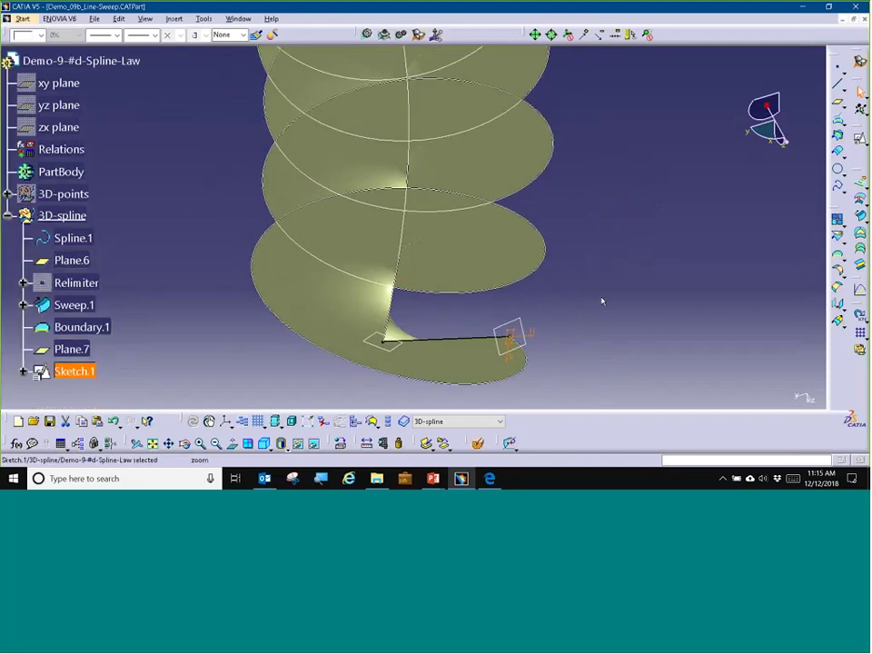
left_click(565, 199)
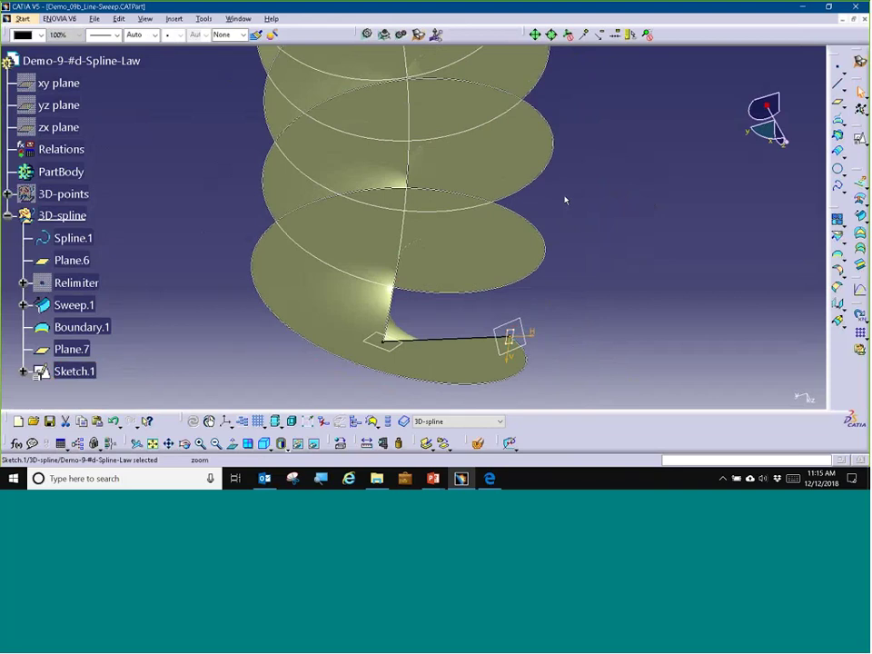
left_click(368, 35)
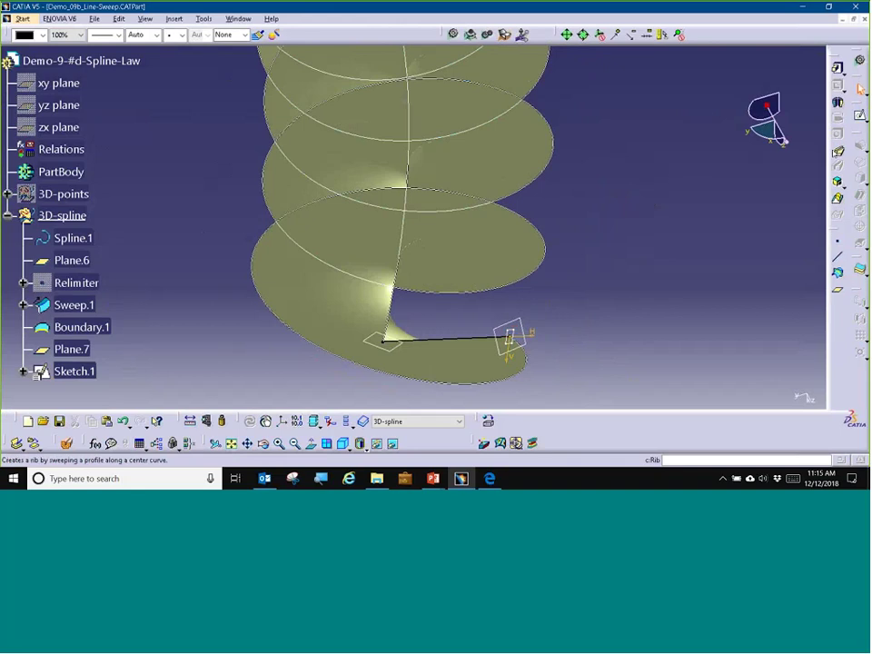
left_click(837, 150)
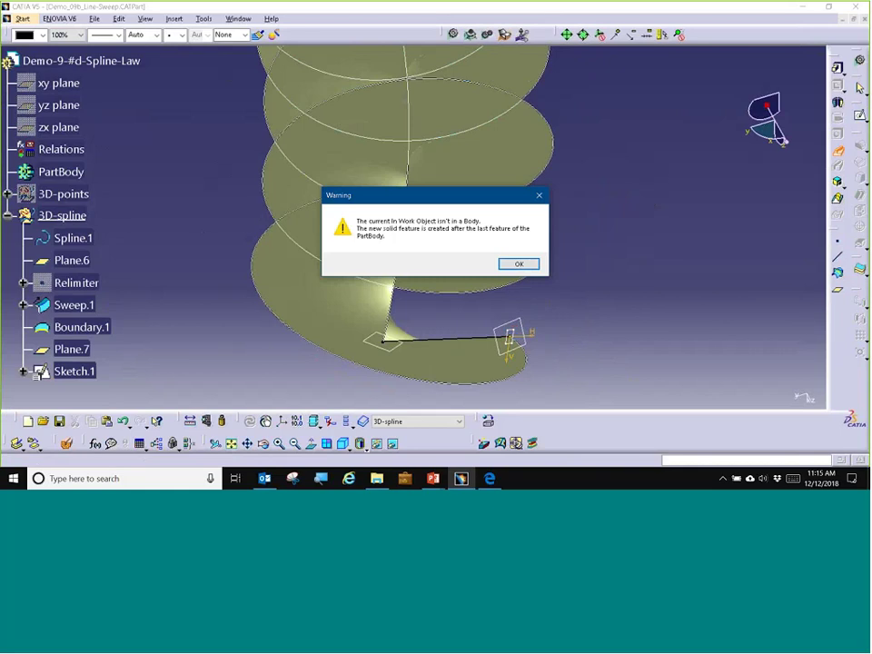
left_click(522, 263)
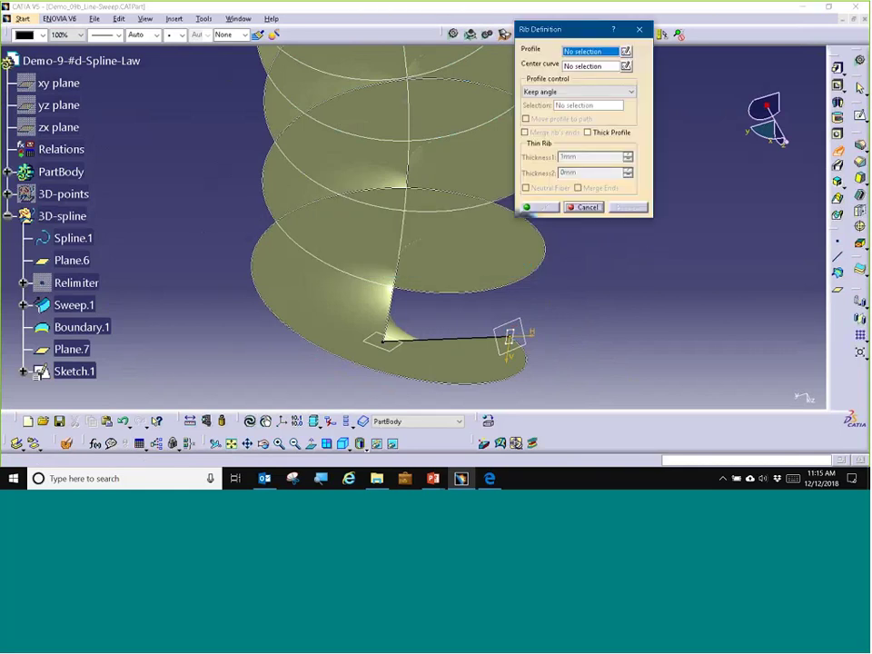
left_click(519, 336)
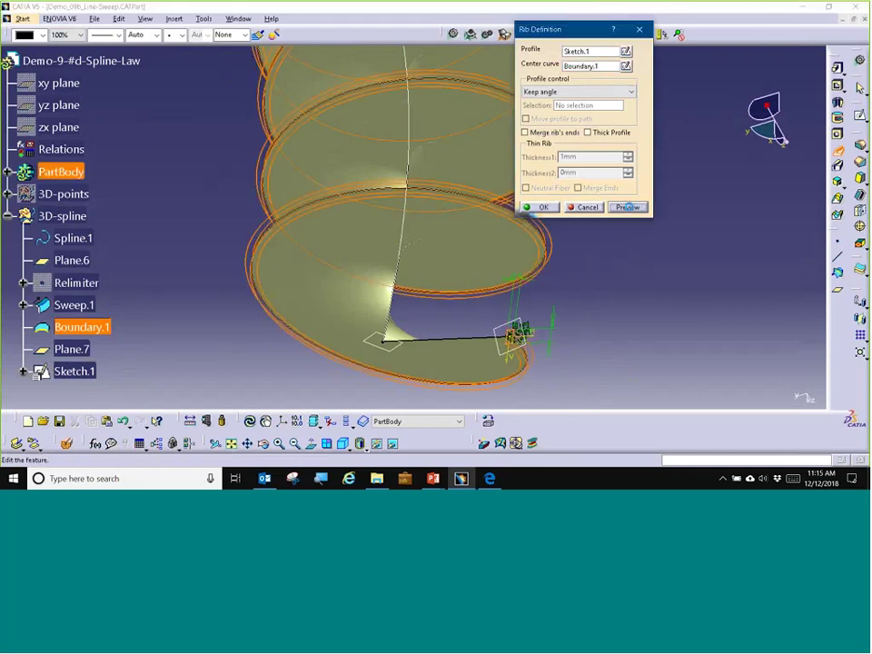
left_click(629, 207)
middle_click_drag(599, 266, 526, 321)
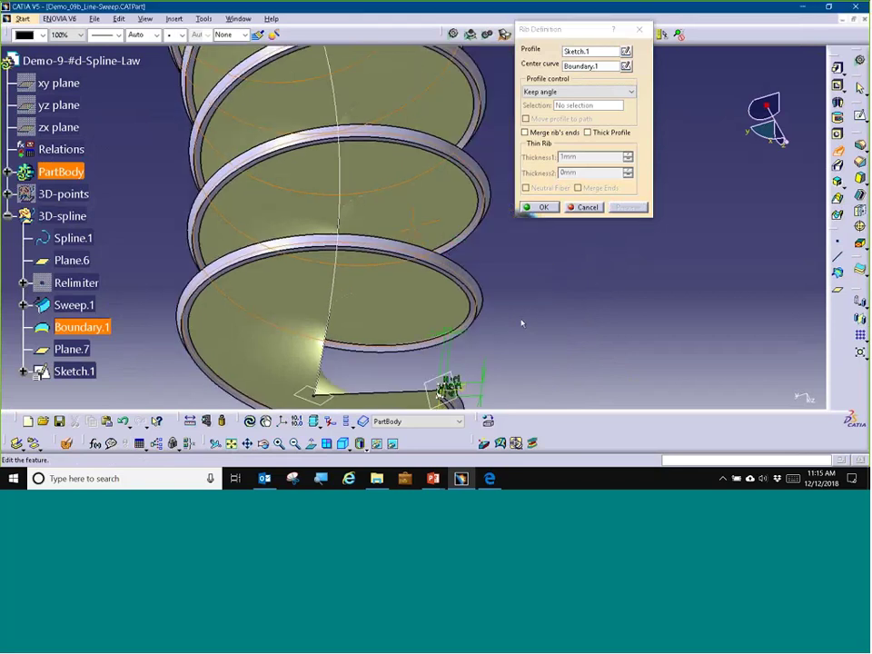
Set the rib's profile control to Reference surface with Sweep.1, check the preview along the spline, and create the rib.
middle_click_drag(481, 322, 369, 227)
mouse_move(374, 293)
middle_mouse_down()
mouse_move(346, 278)
mouse_move(360, 326)
mouse_move(395, 292)
middle_mouse_up()
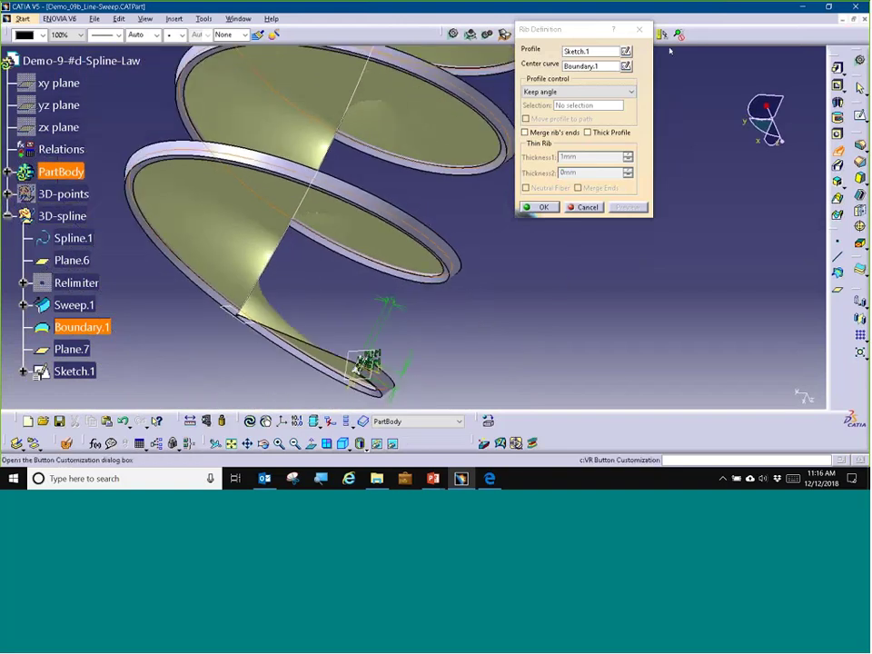
left_click(537, 95)
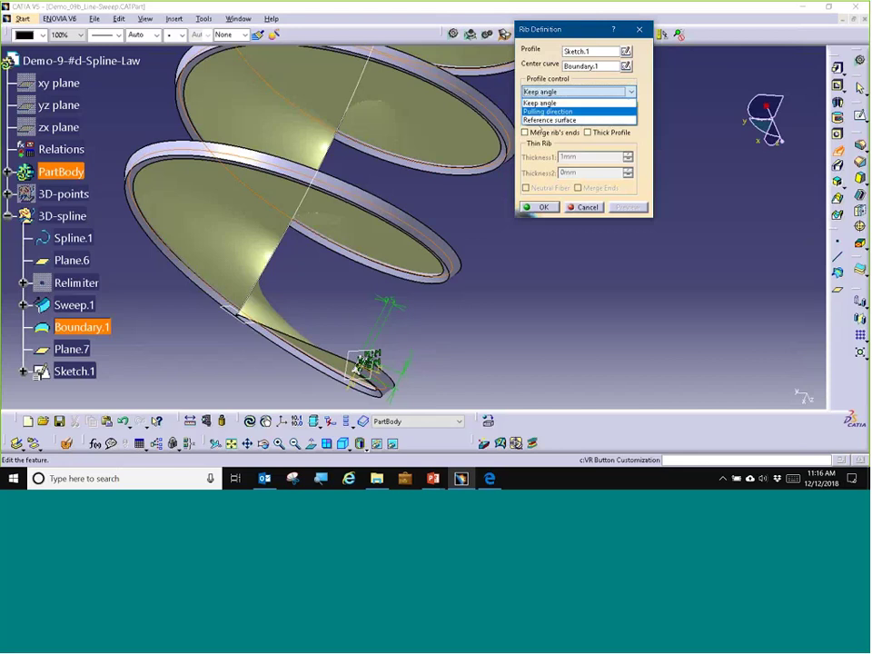
left_click(537, 121)
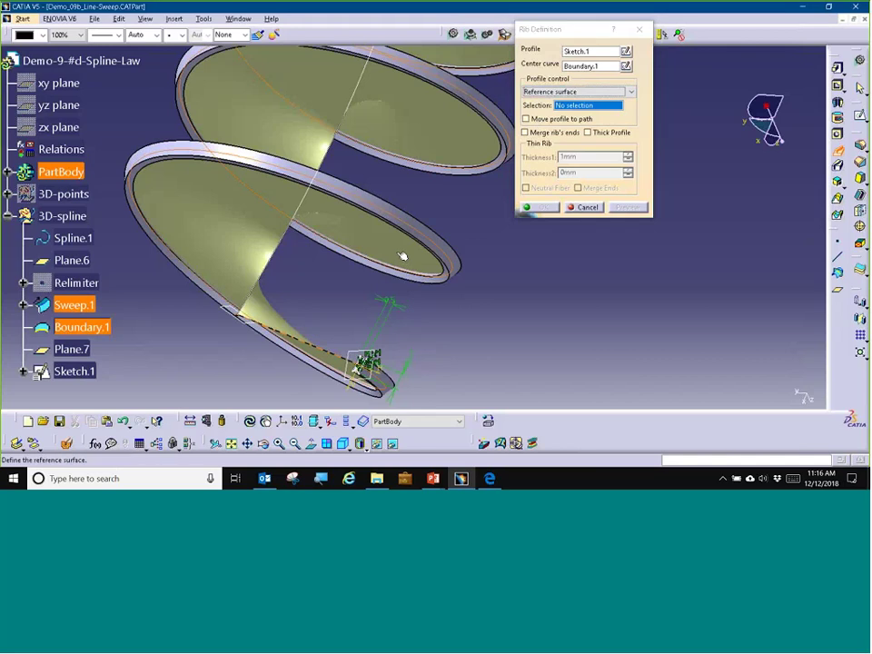
left_click(402, 257)
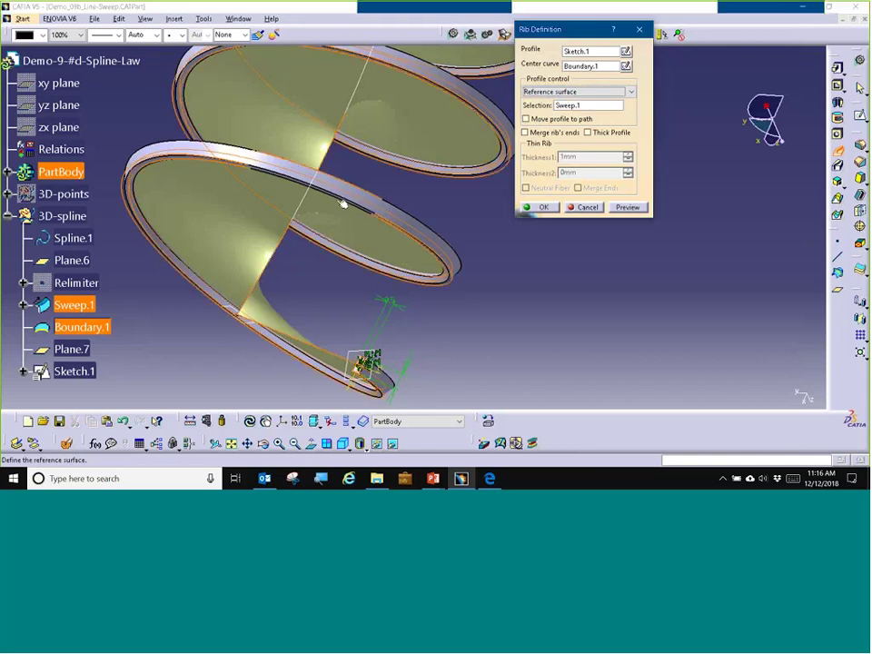
left_click(627, 208)
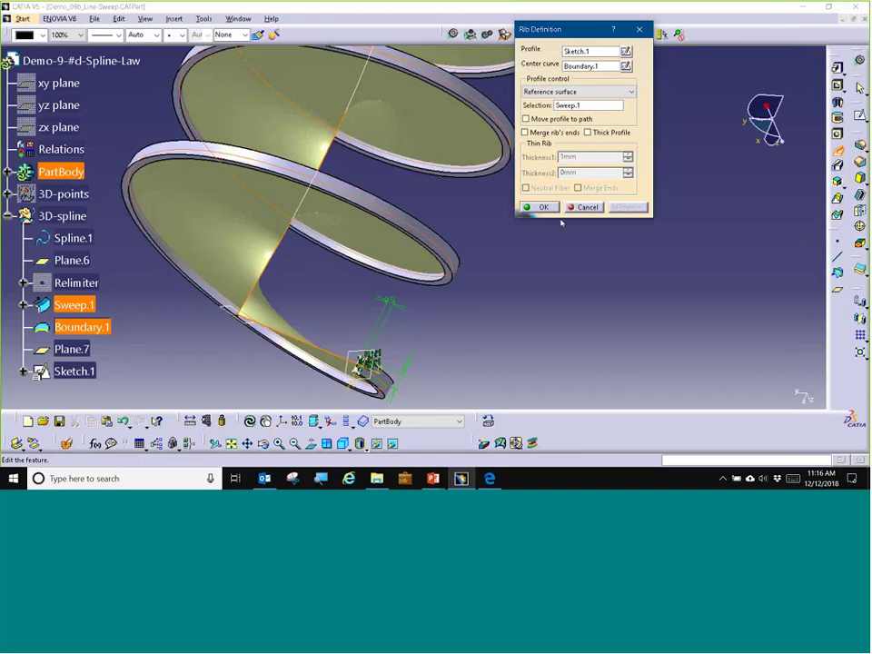
middle_click_drag(506, 271, 445, 127)
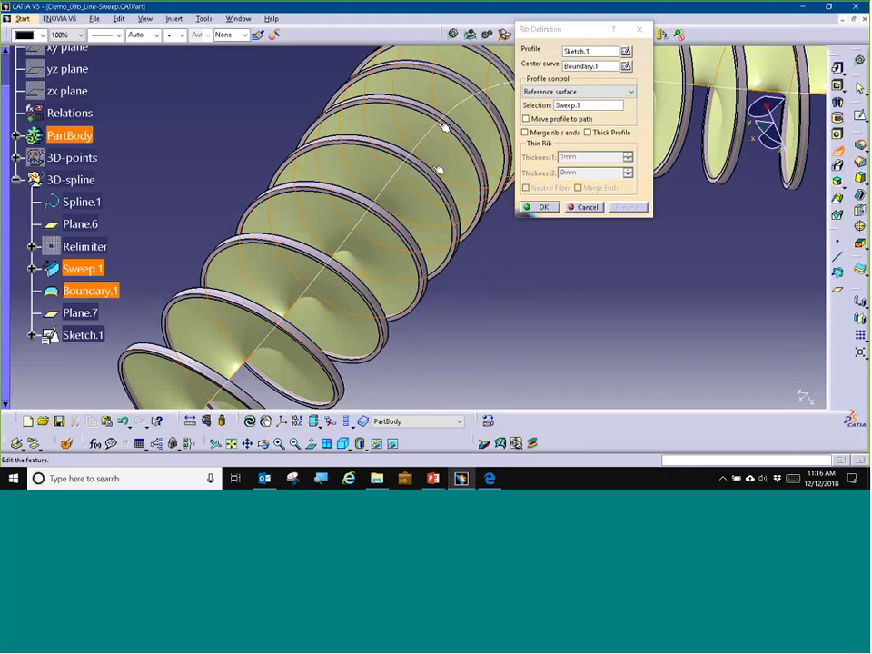
middle_click_drag(439, 171, 423, 196)
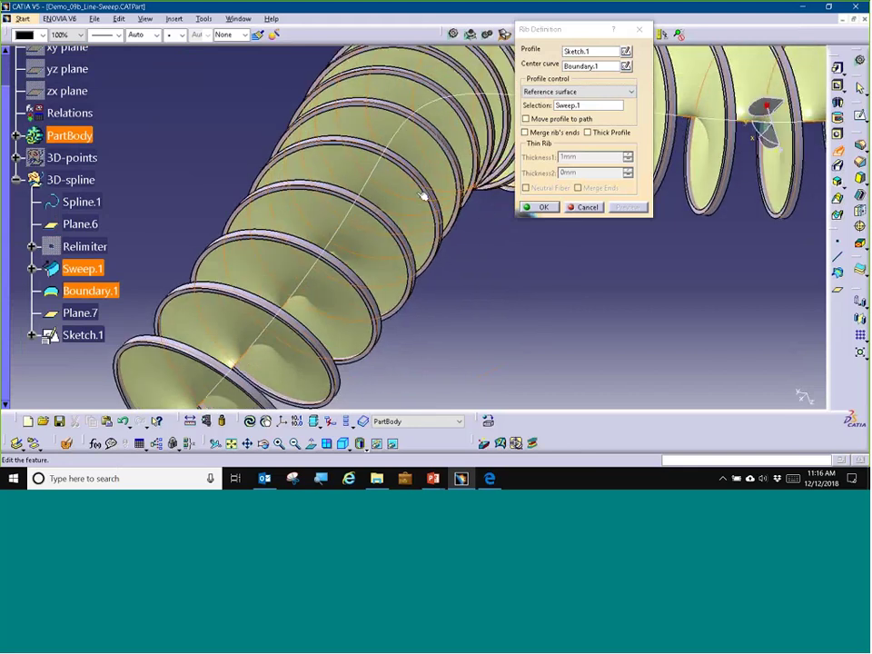
left_click(545, 208)
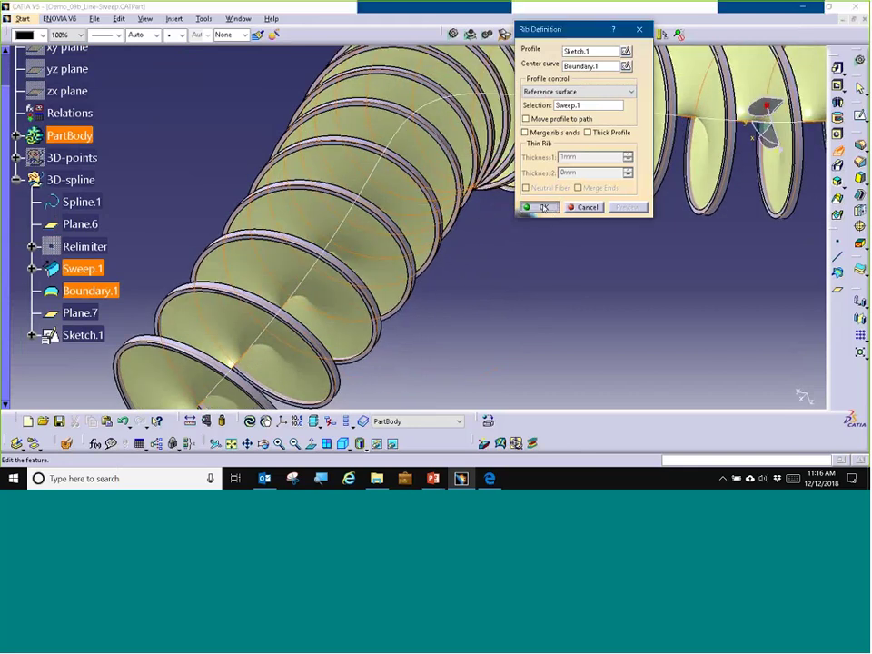
middle_click_drag(552, 268, 292, 137)
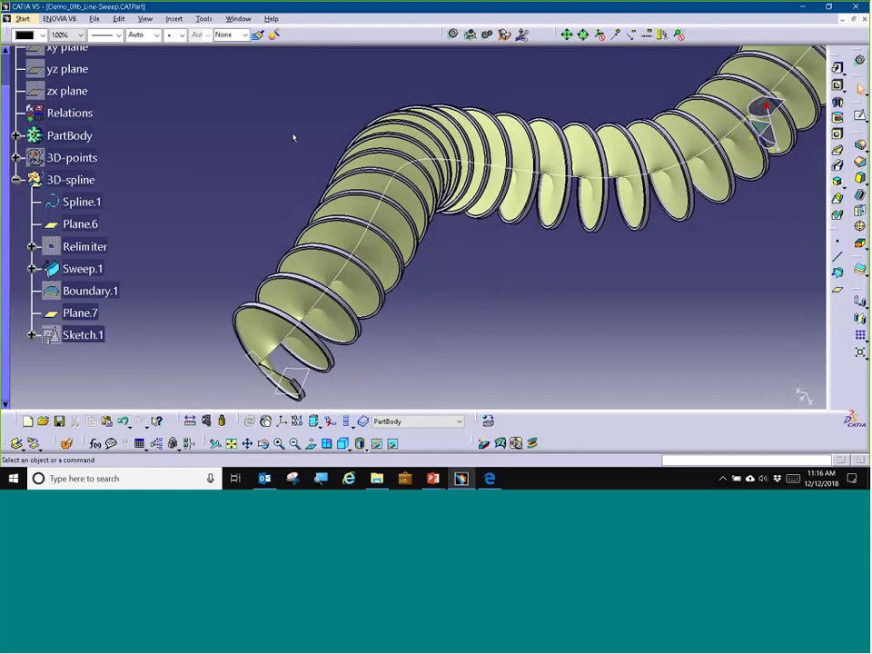
Switch to the Demo_09D_Laws-with-3D-spline-Adv-Law part and open the small trapezoidal profile sketch above the reference line for editing.
left_click(236, 18)
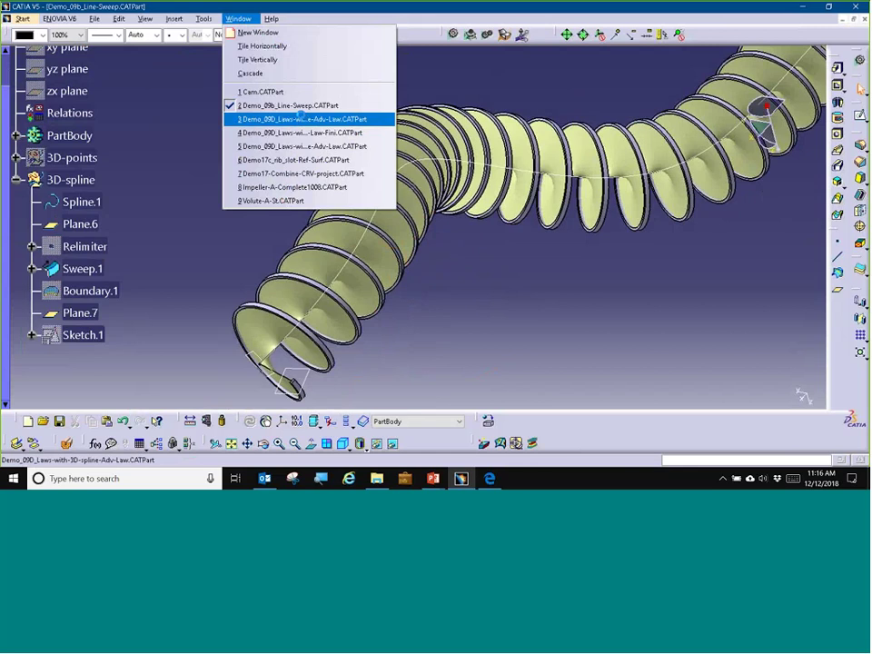
left_click(301, 119)
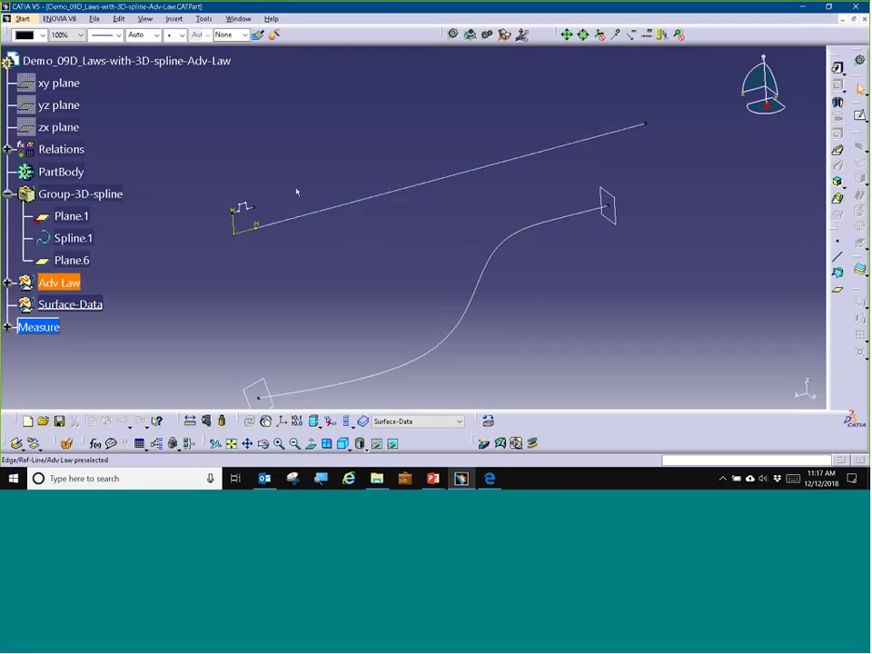
double_click(244, 209)
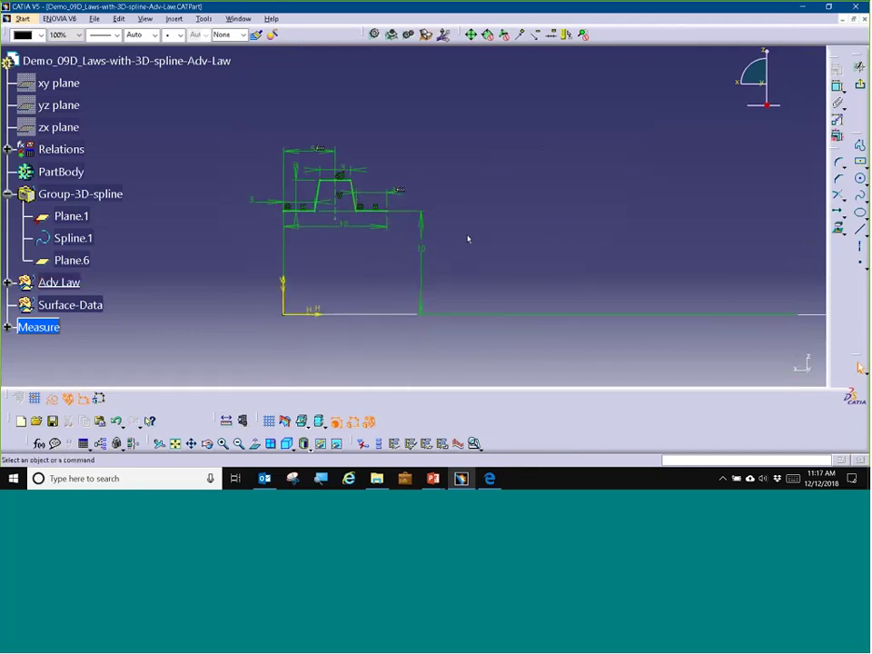
Auto-search the connected trapezoidal profile and translate it in duplicate mode with 19 instances, from its start point to its end point.
right_click(319, 191)
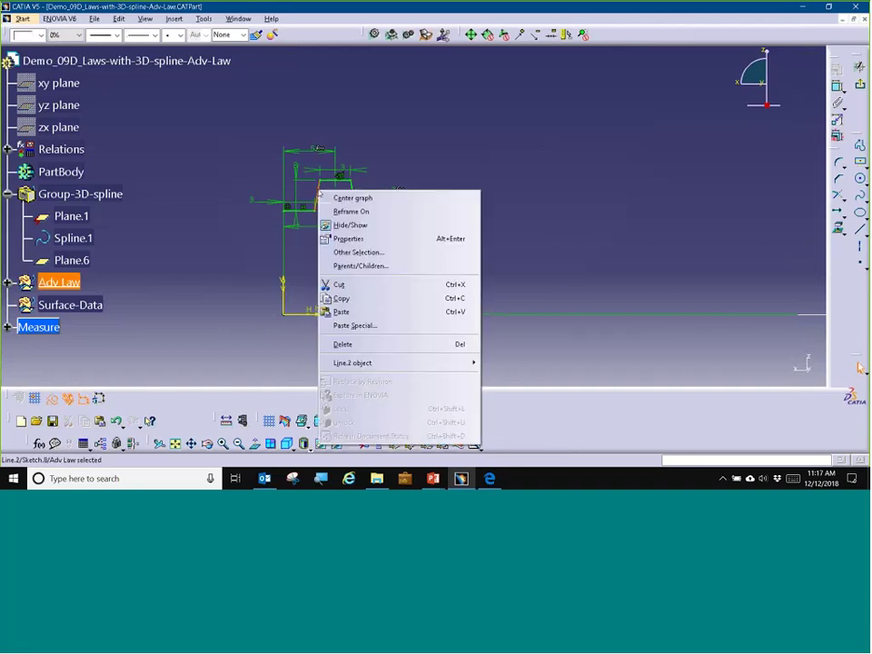
mouse_move(420, 362)
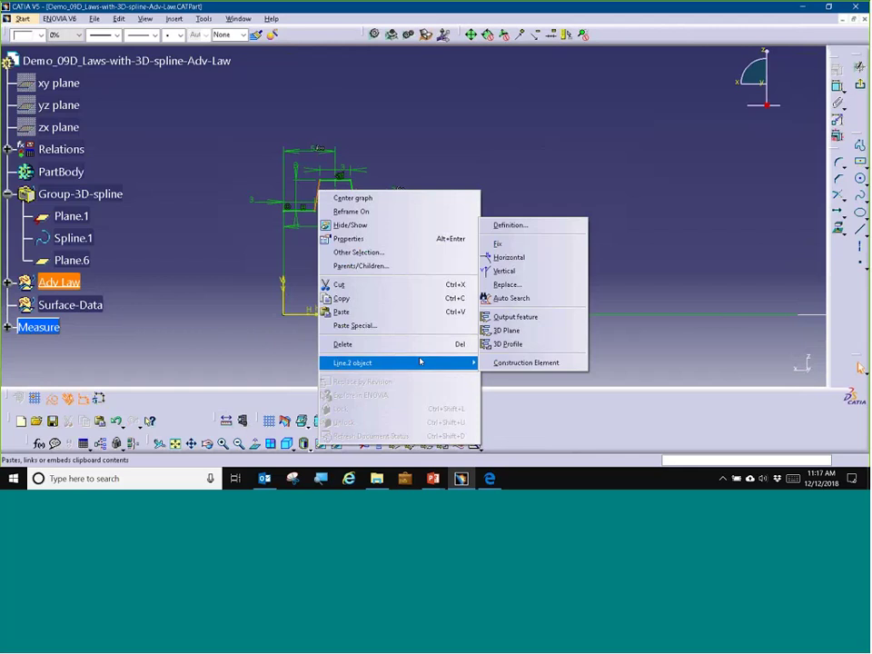
left_click(509, 298)
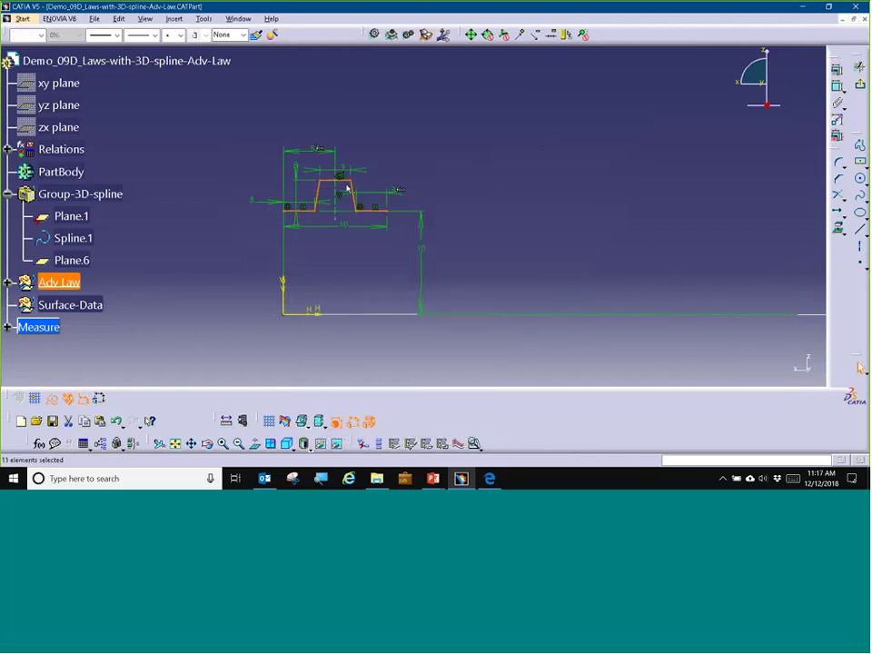
left_click(831, 214)
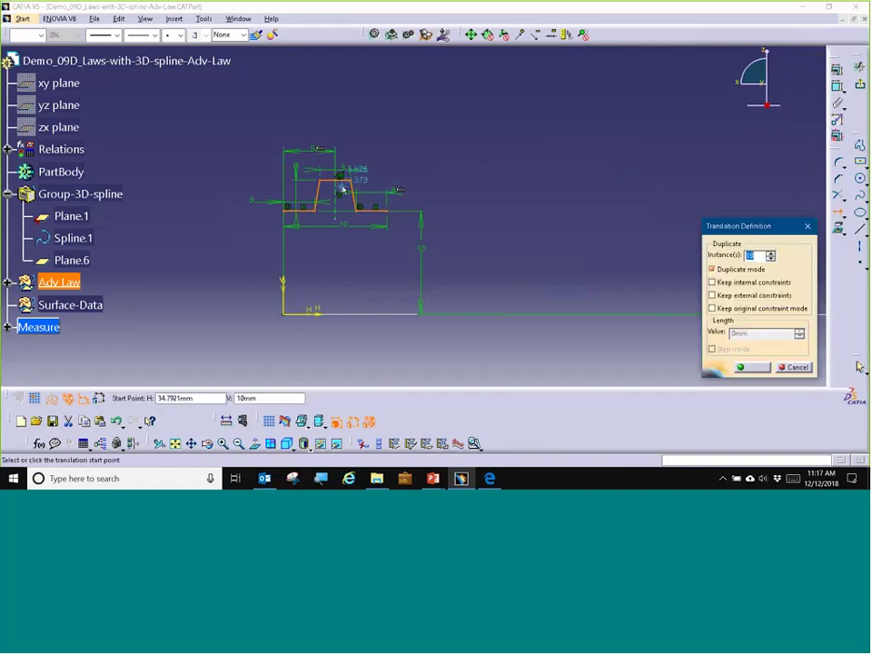
left_click(289, 216)
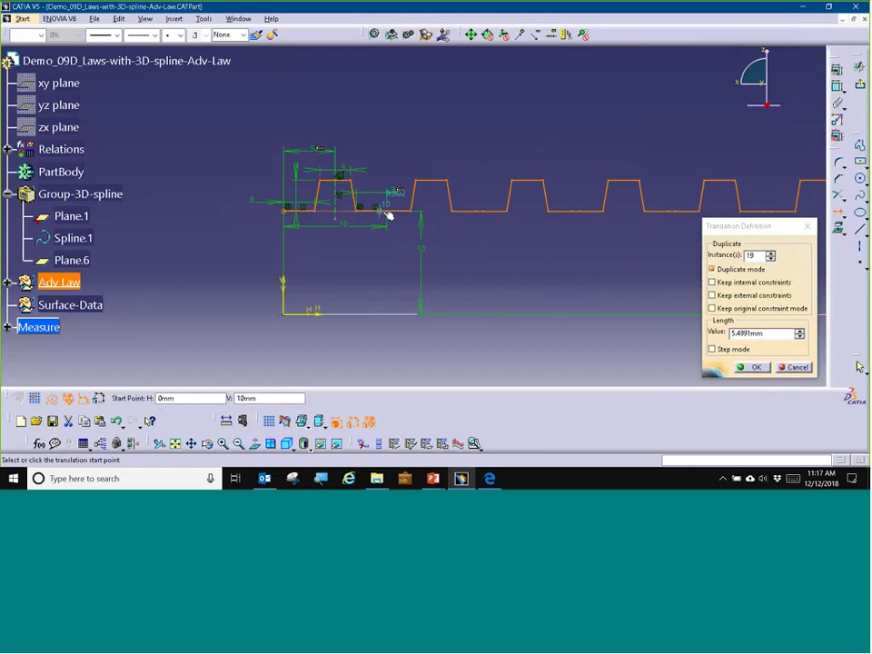
left_click(390, 212)
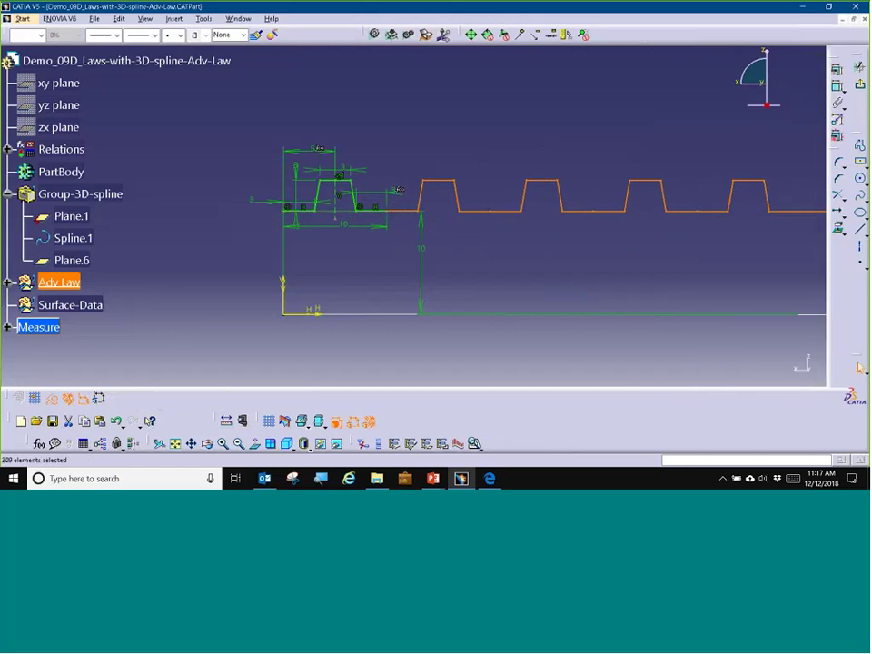
left_click(553, 285)
Inspect the repeated profile along the reference line, exit the sketch and switch to the Generative Shape Design workbench.
middle_click_drag(554, 284, 377, 221)
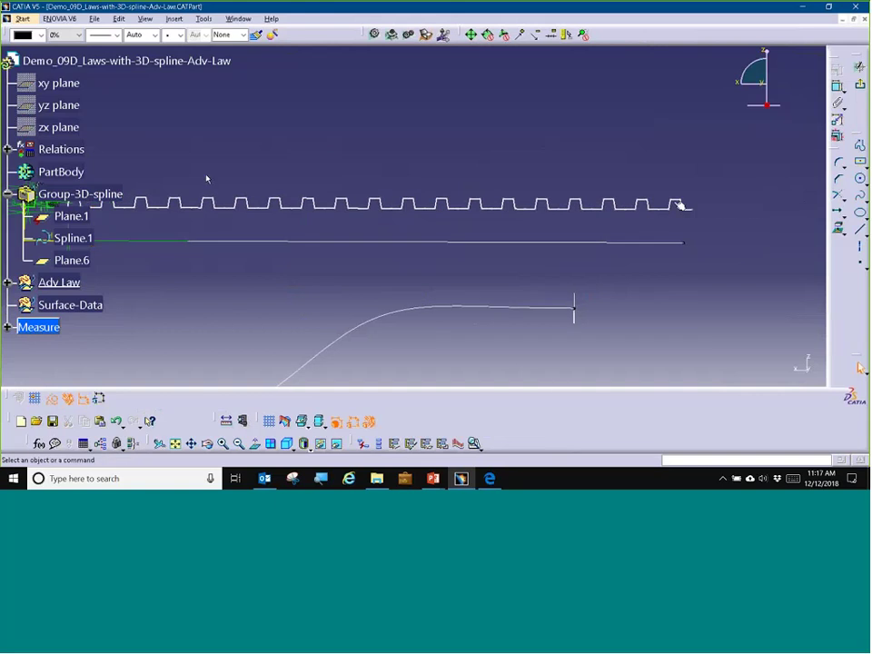
middle_click_drag(196, 197, 603, 232)
mouse_move(458, 274)
middle_mouse_down()
mouse_move(516, 296)
mouse_move(259, 126)
middle_mouse_up()
middle_click(439, 229)
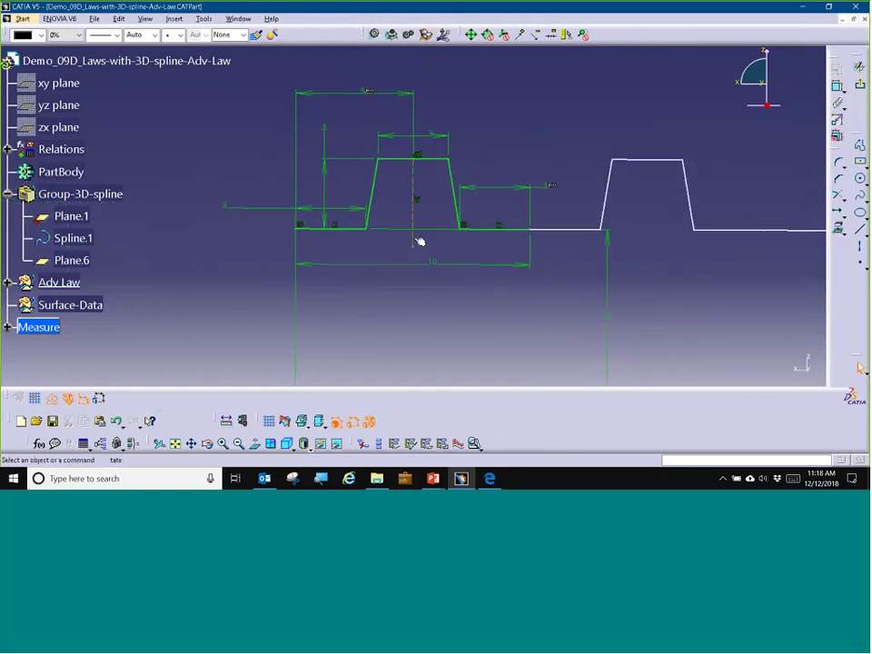
middle_click_drag(424, 242, 455, 171)
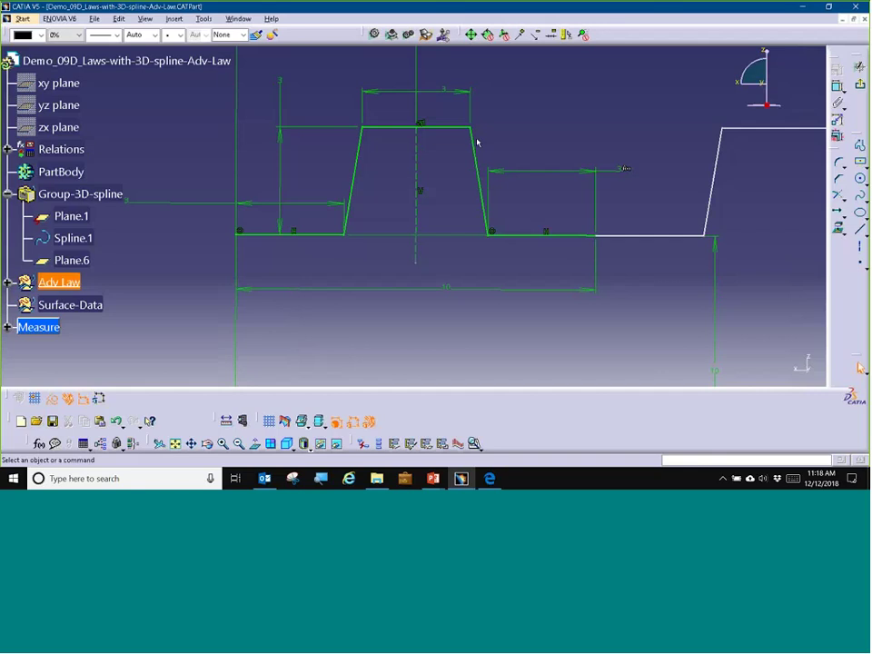
middle_click_drag(527, 203, 481, 288)
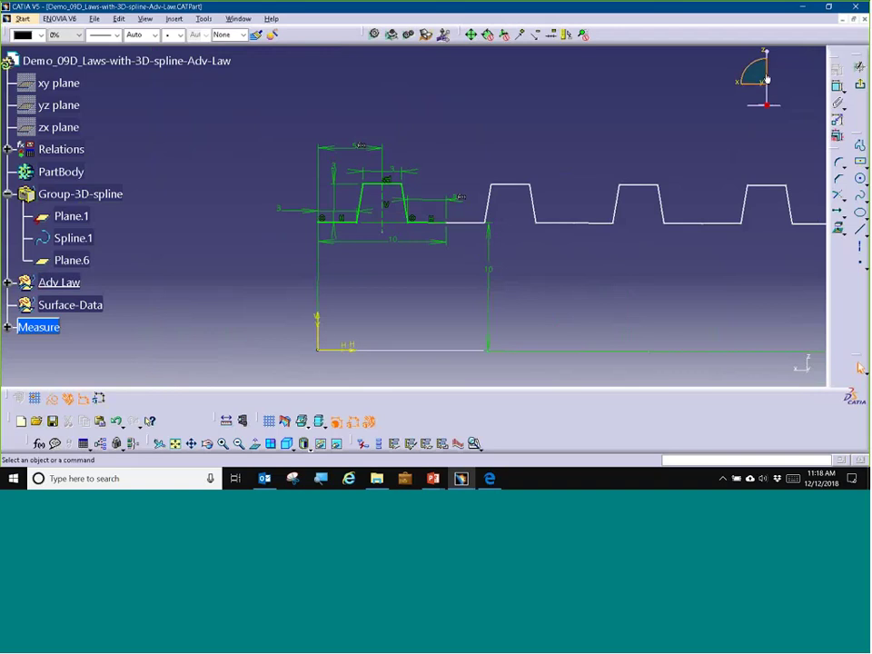
left_click(859, 85)
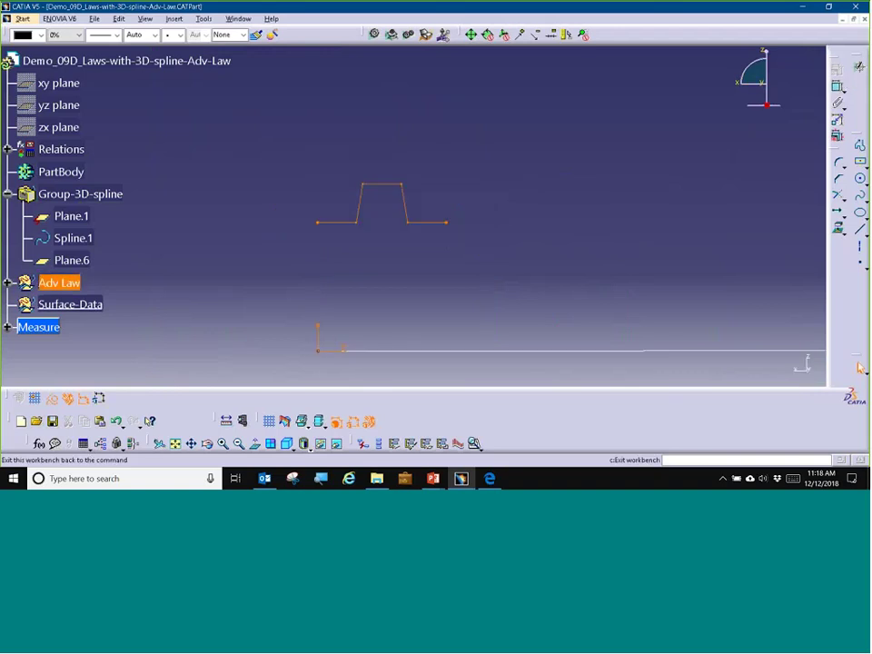
mouse_move(574, 198)
middle_mouse_down()
mouse_move(550, 237)
mouse_move(404, 230)
mouse_move(399, 218)
mouse_move(467, 249)
mouse_move(366, 221)
mouse_move(375, 243)
mouse_move(452, 249)
mouse_move(454, 259)
middle_mouse_up()
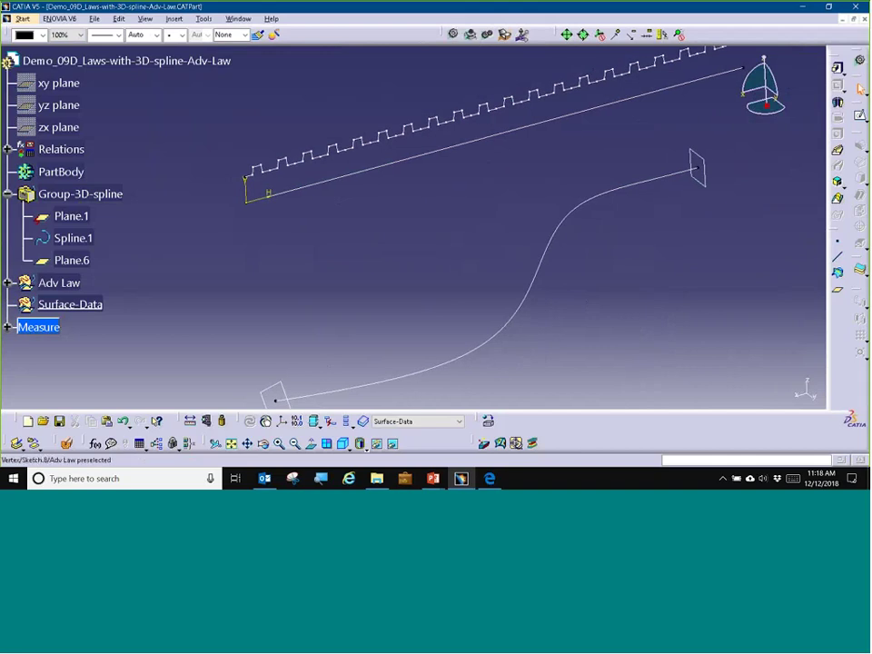
left_click(504, 34)
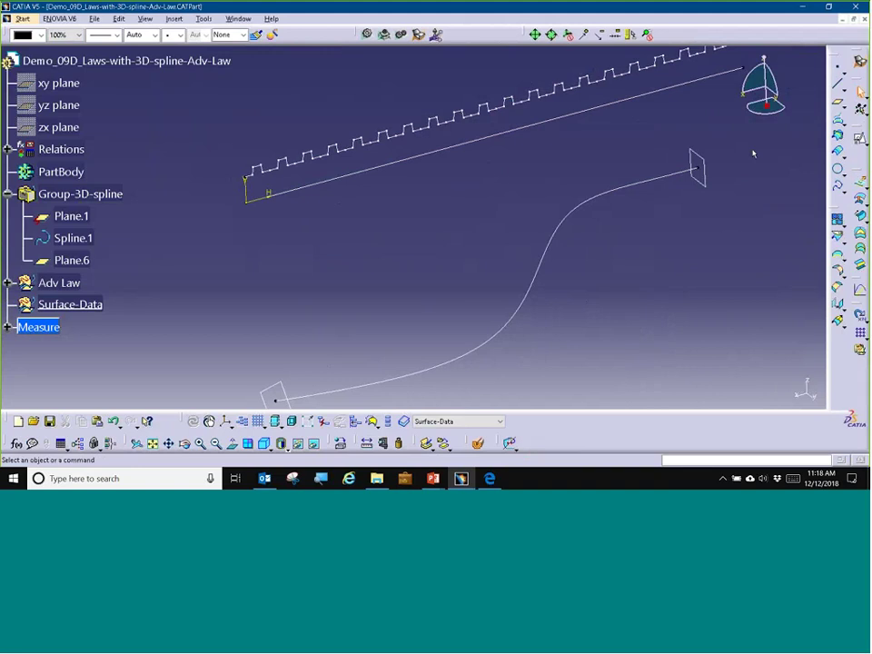
type("c:Sweep")
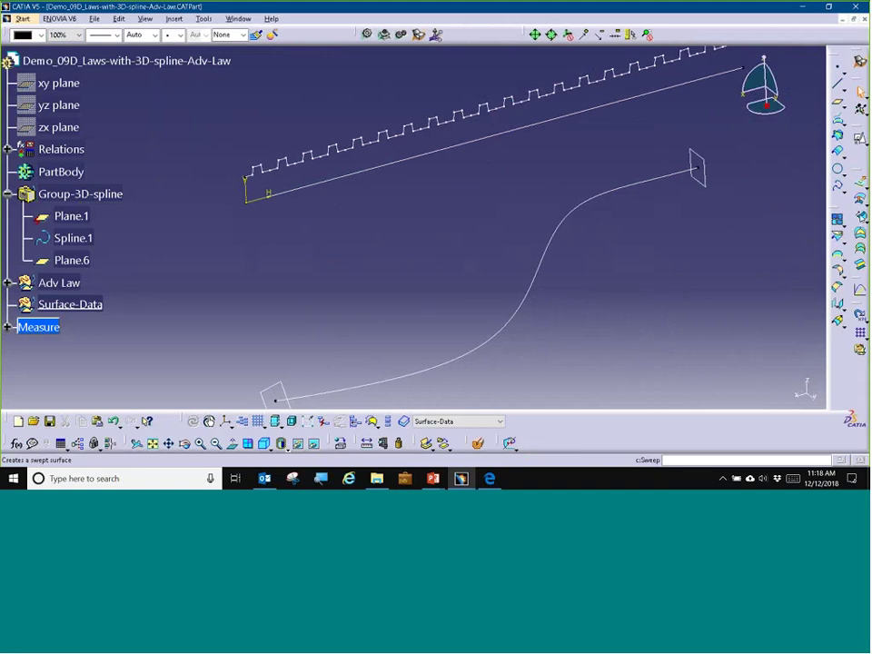
key("Return")
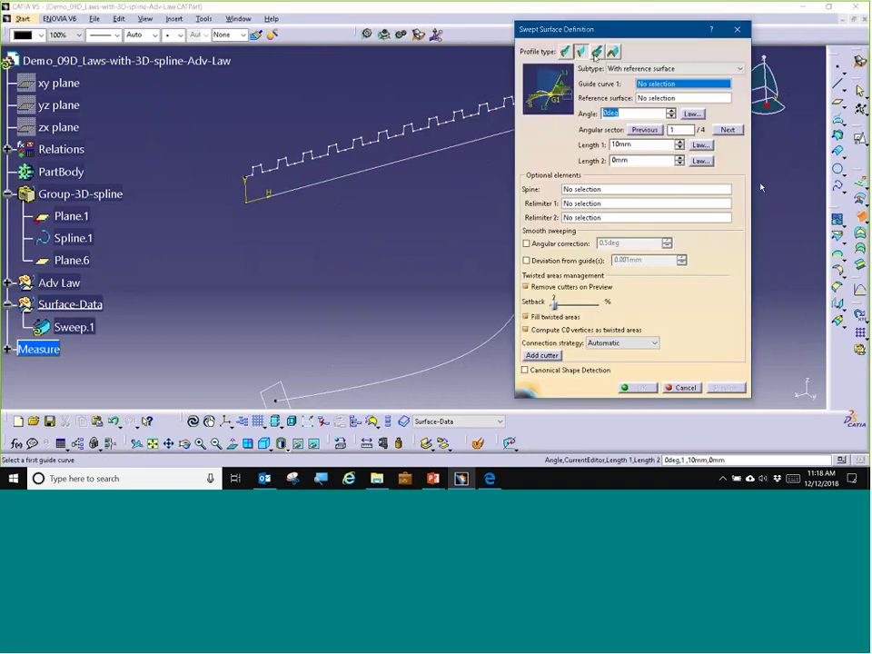
left_click(595, 52)
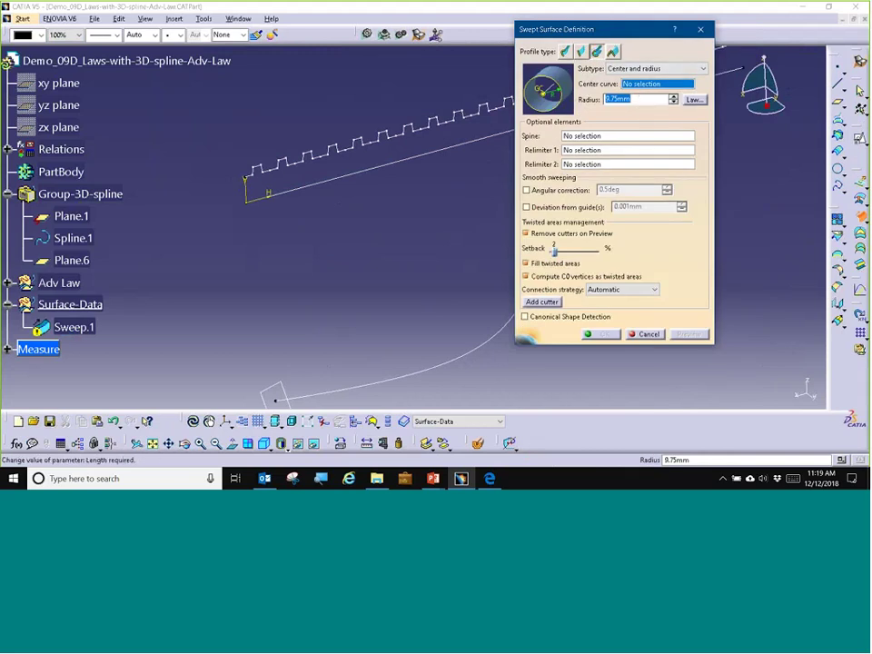
middle_click_drag(421, 219, 353, 169)
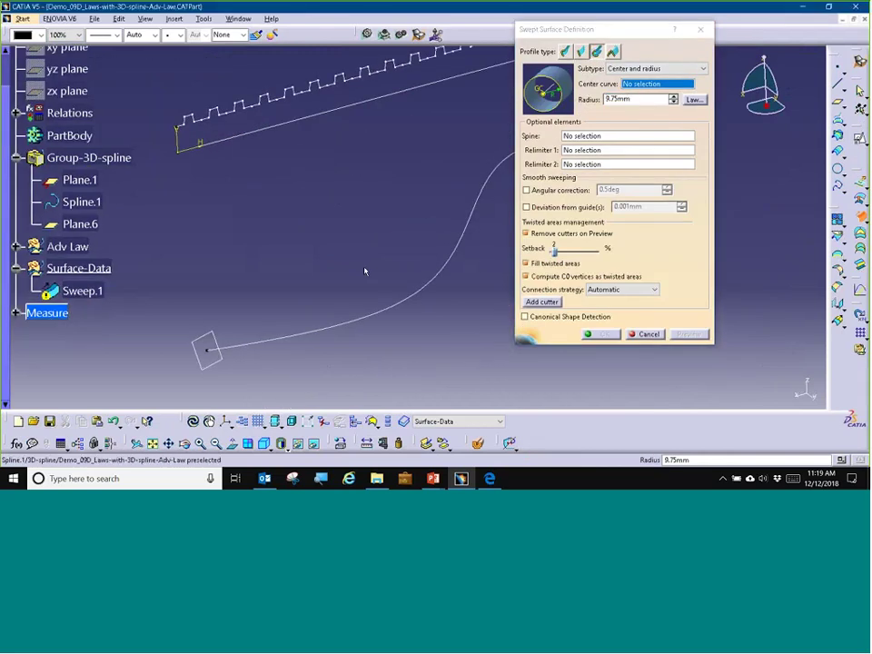
left_click(368, 310)
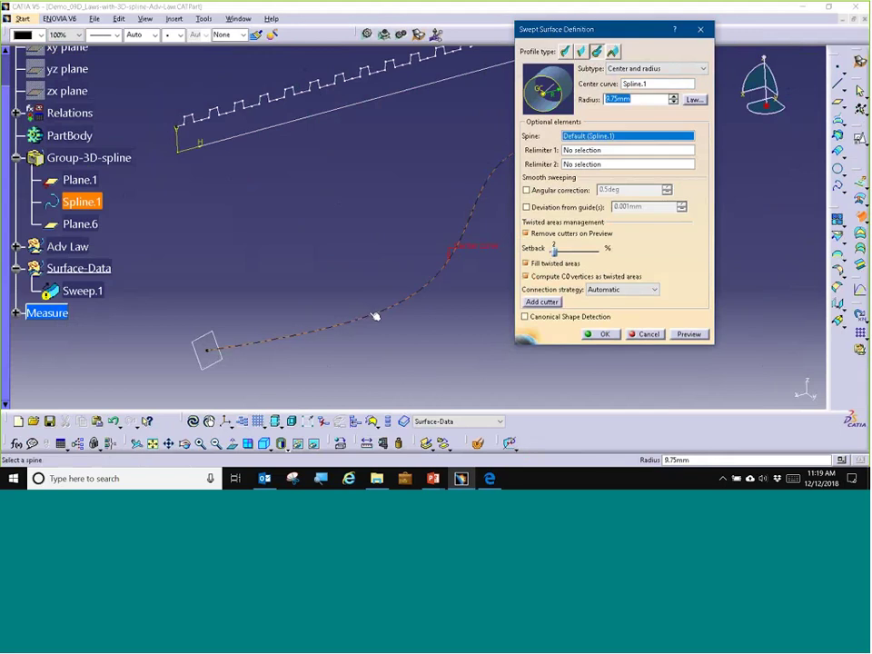
left_click(690, 334)
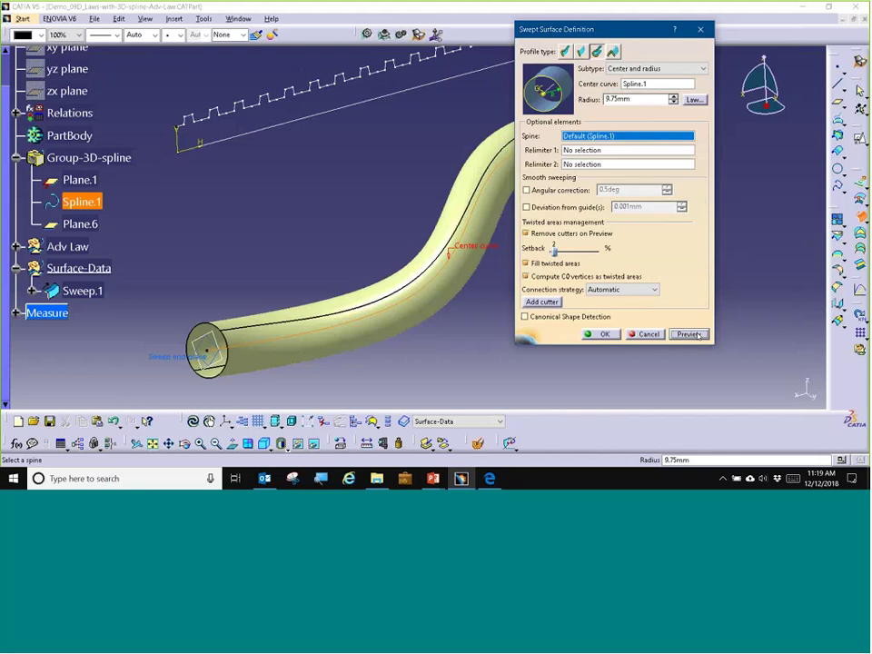
middle_click_drag(413, 254, 329, 256)
scroll(366, 261, "down", 1)
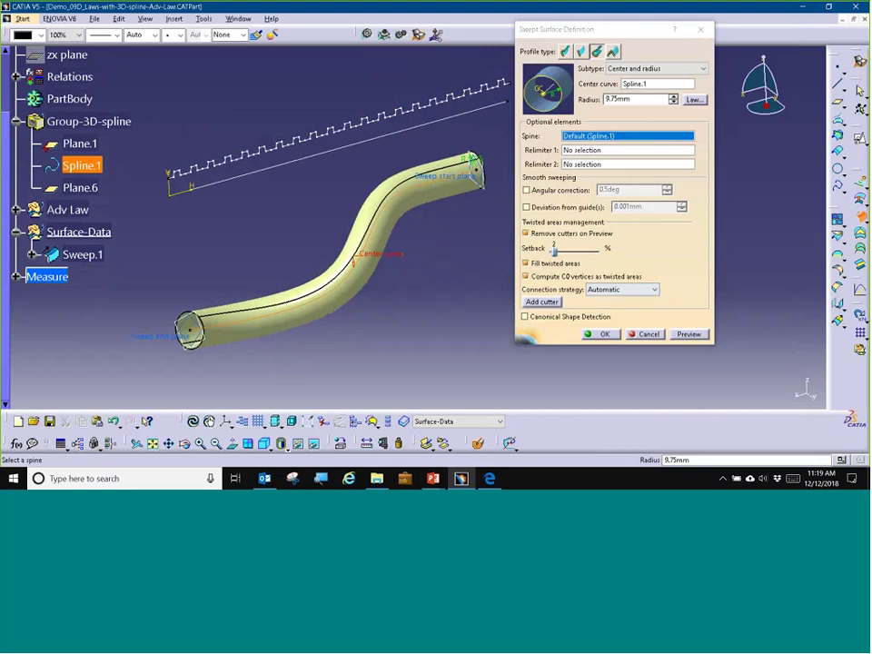
left_click(645, 332)
key("Escape")
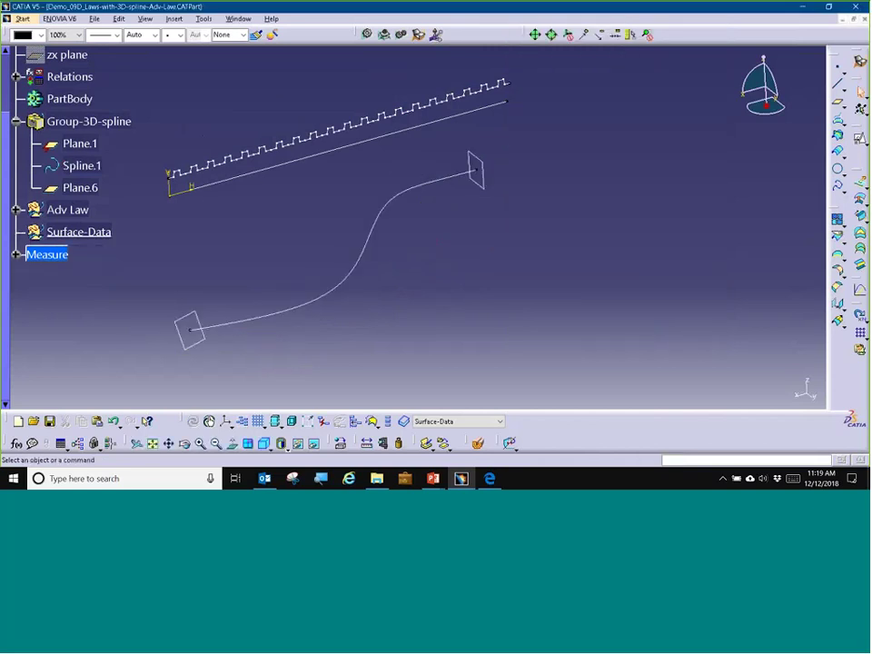
left_click(174, 18)
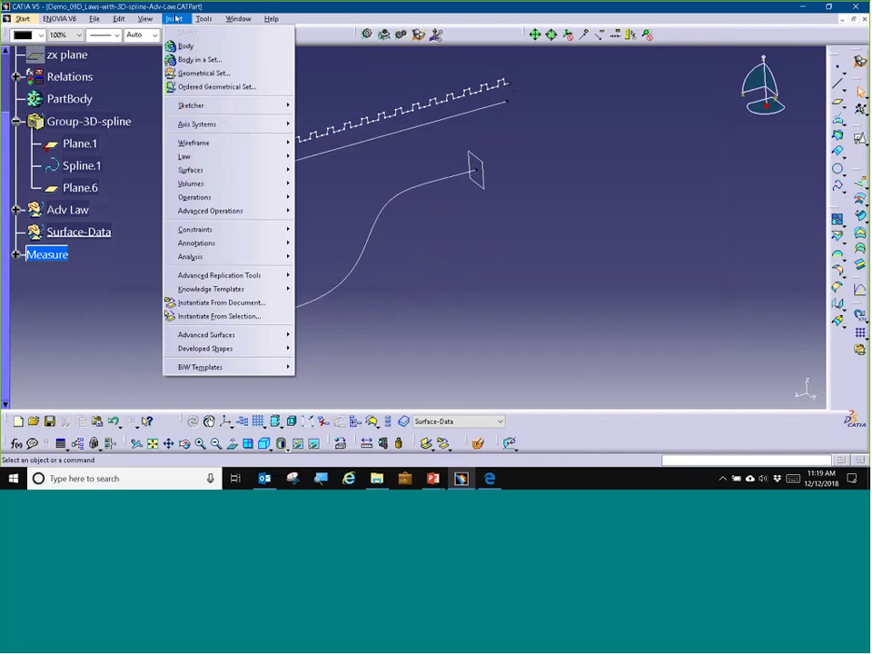
mouse_move(236, 156)
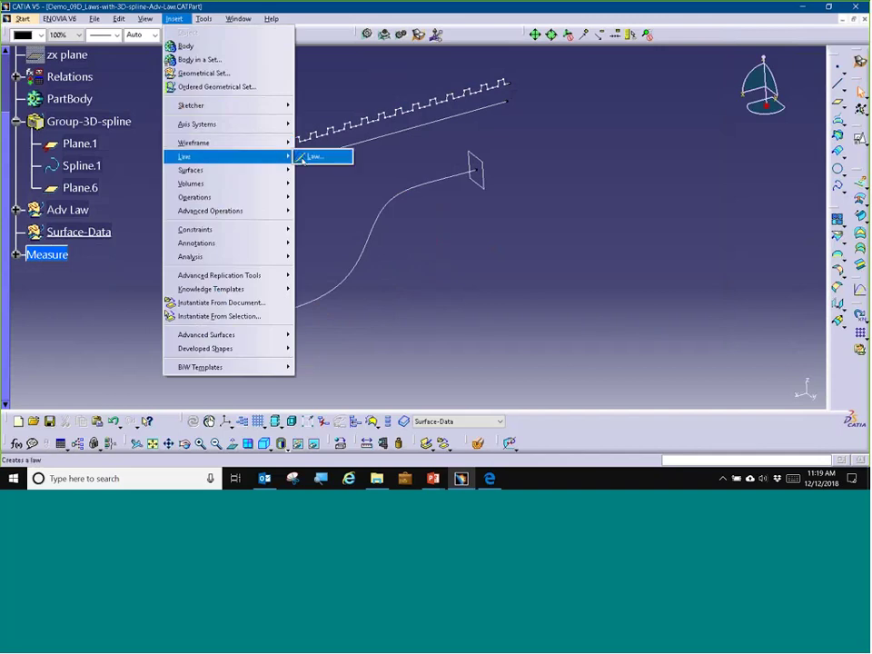
left_click(302, 160)
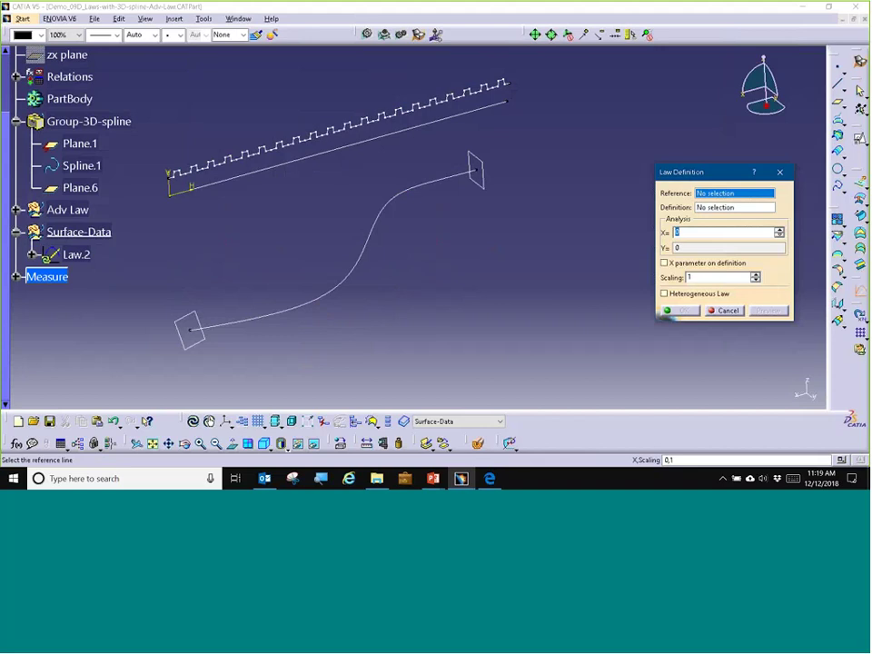
left_click(365, 141)
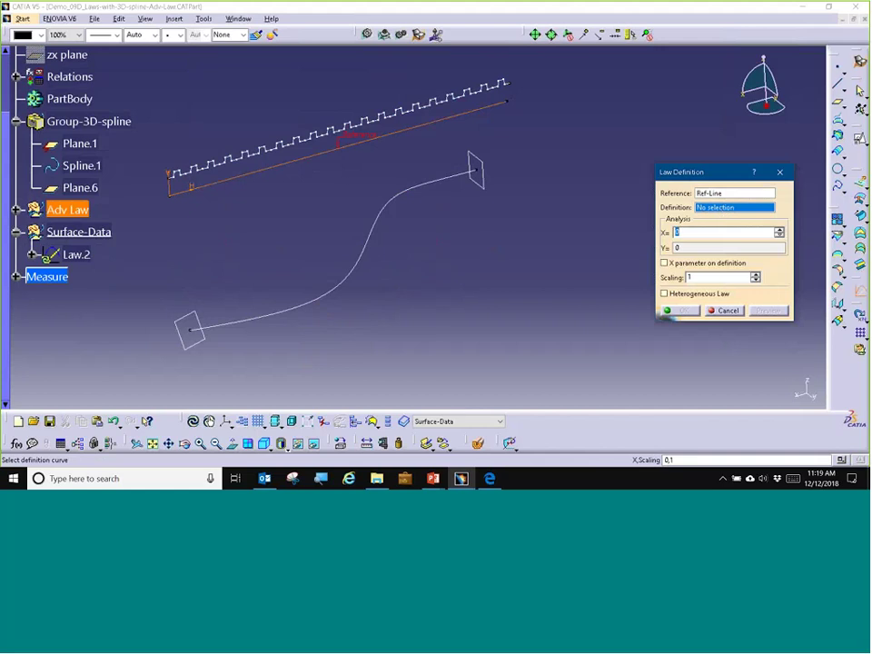
left_click(352, 130)
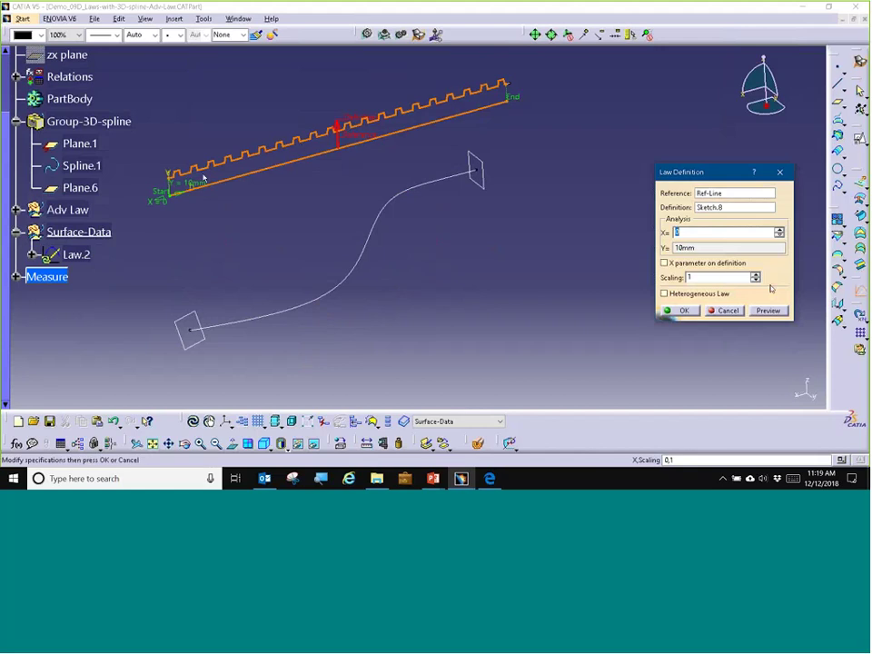
left_click(730, 311)
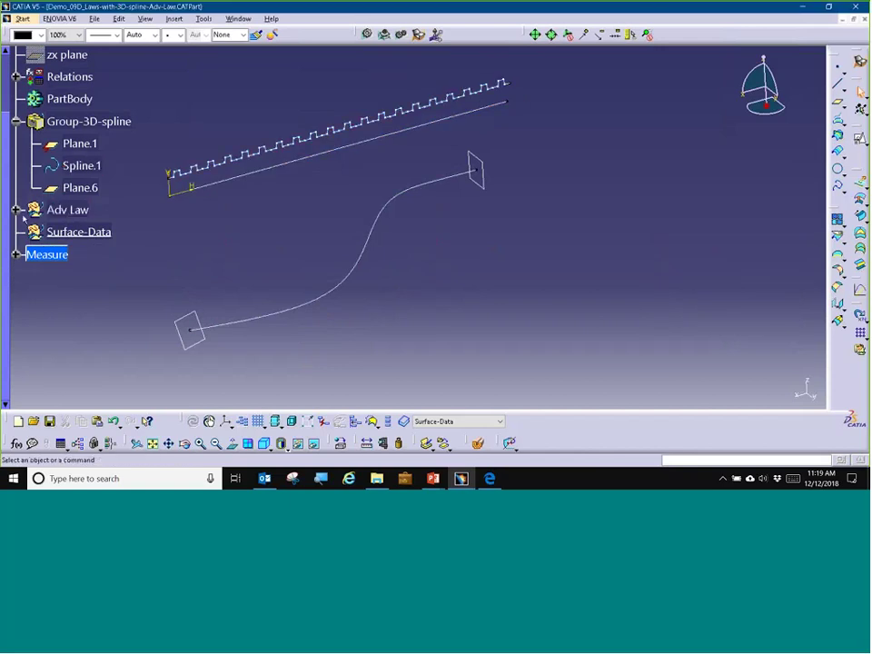
Define a center-and-radius circular sweep with Spline.1 as center curve and assign Law.1 from the Adv Law set as its radius law.
left_click_drag(6, 231, 11, 196)
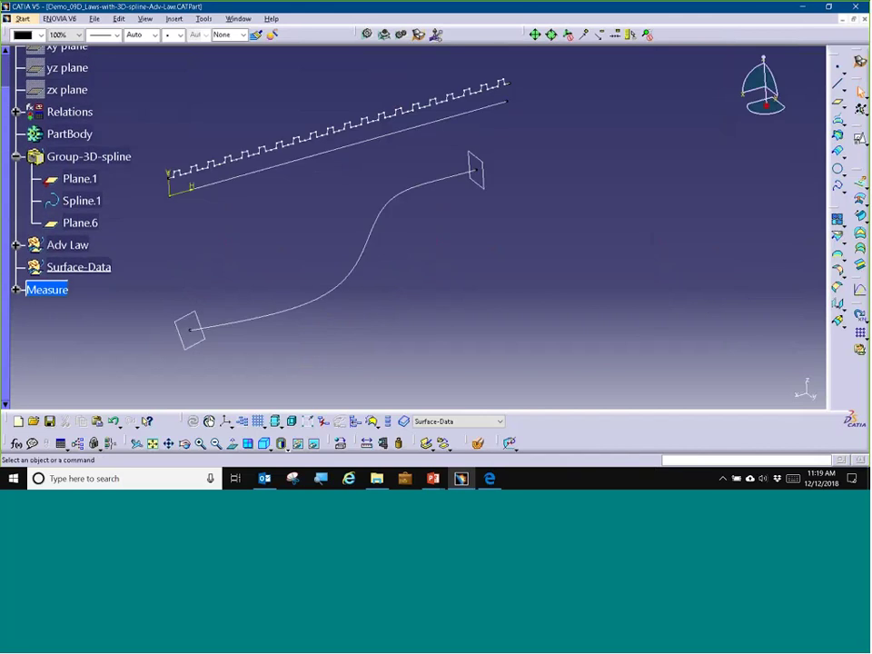
left_click(858, 221)
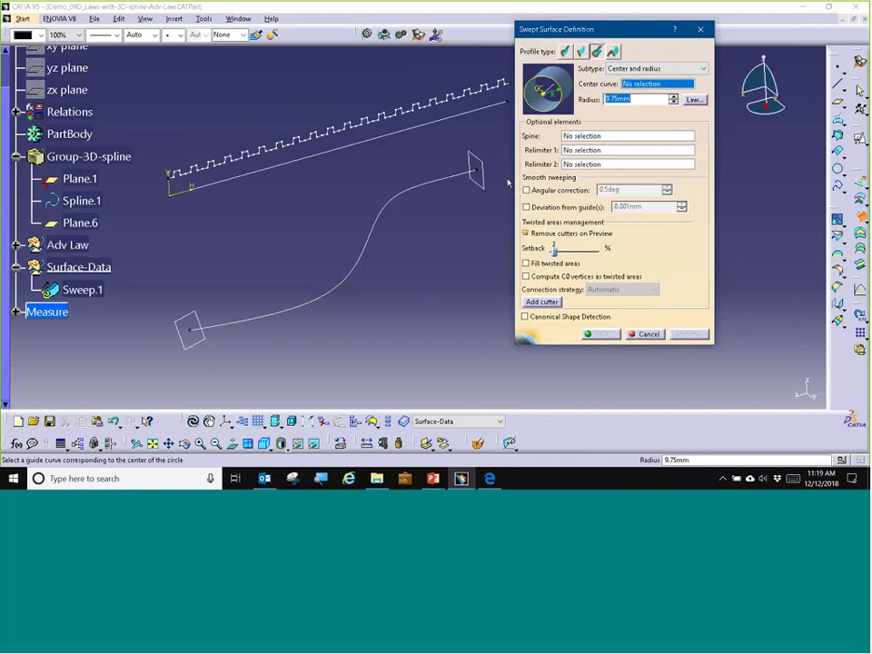
left_click(462, 175)
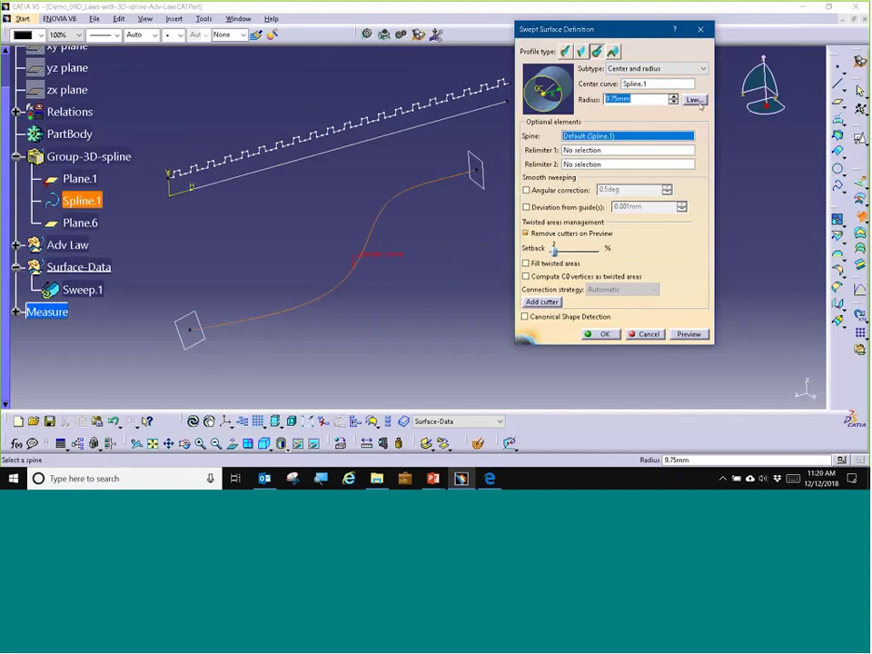
left_click(695, 100)
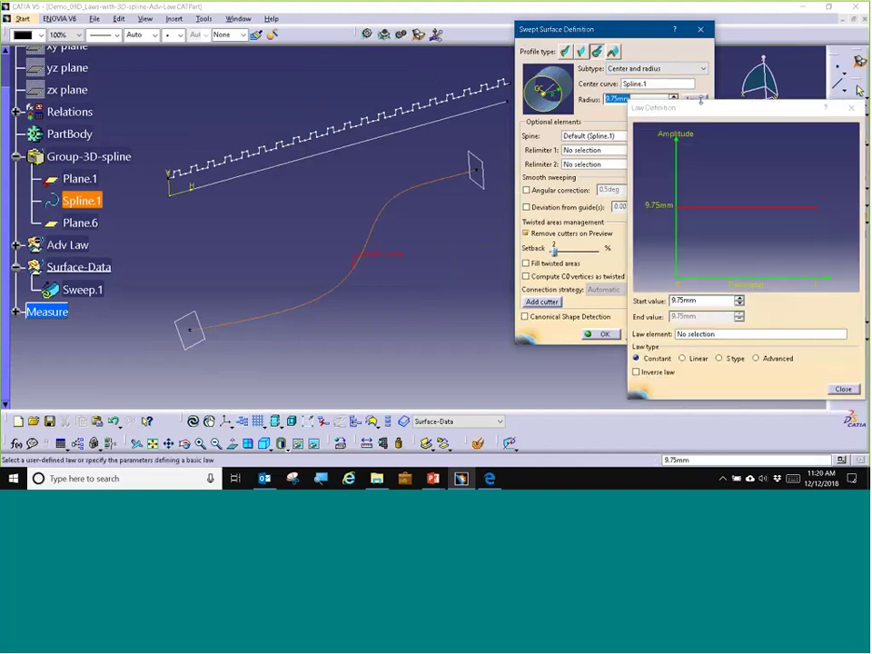
left_click(16, 245)
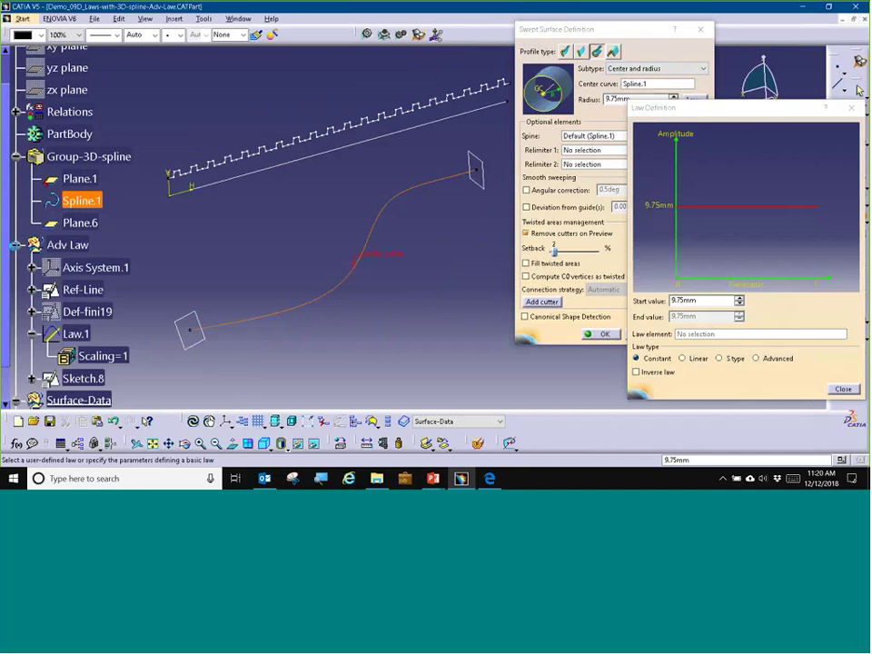
left_click(70, 334)
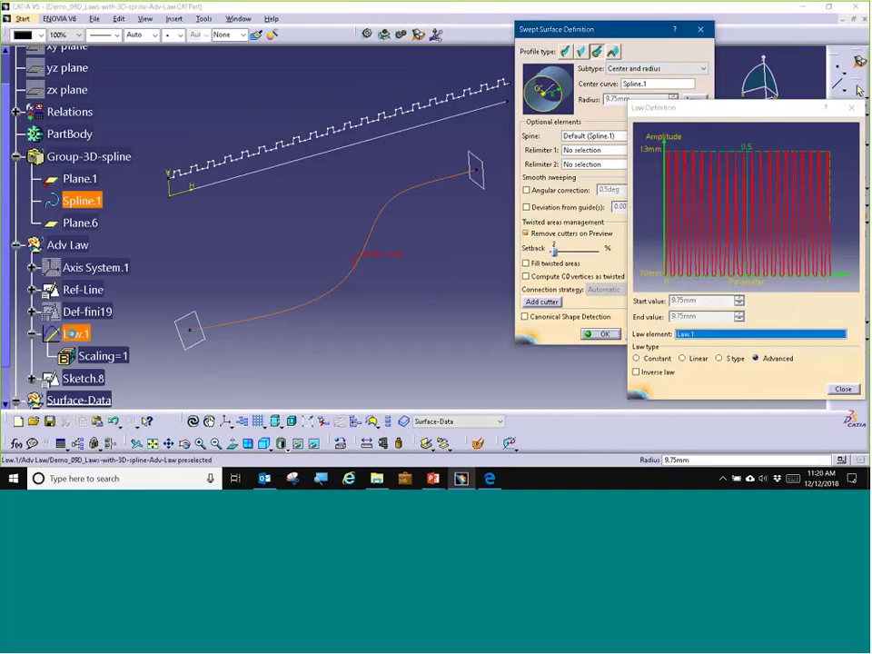
left_click(735, 212)
middle_click_drag(735, 212, 704, 140, "ctrl")
middle_click_drag(705, 215, 841, 223)
scroll(729, 242, "down", 4)
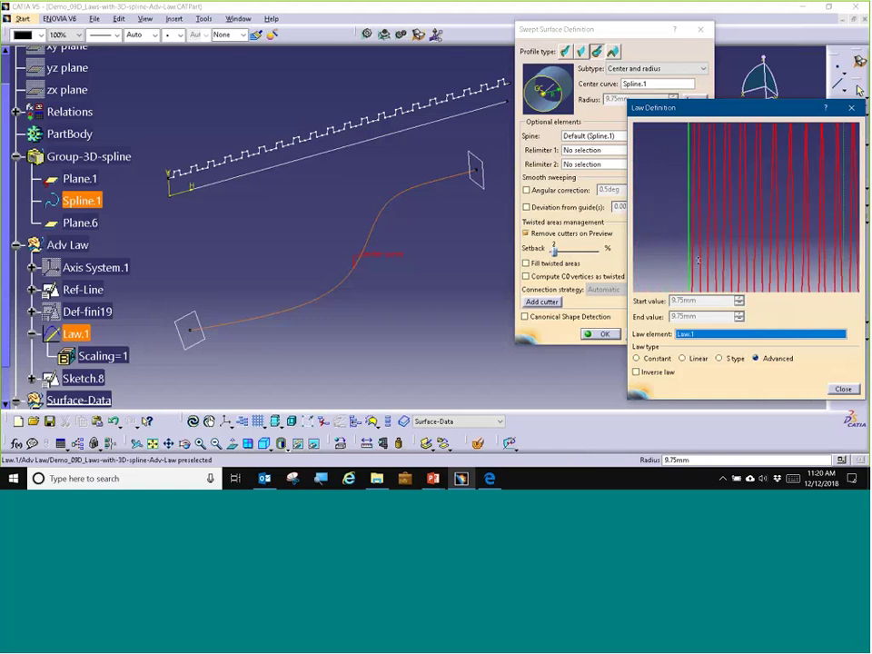
scroll(695, 136, "down", 2)
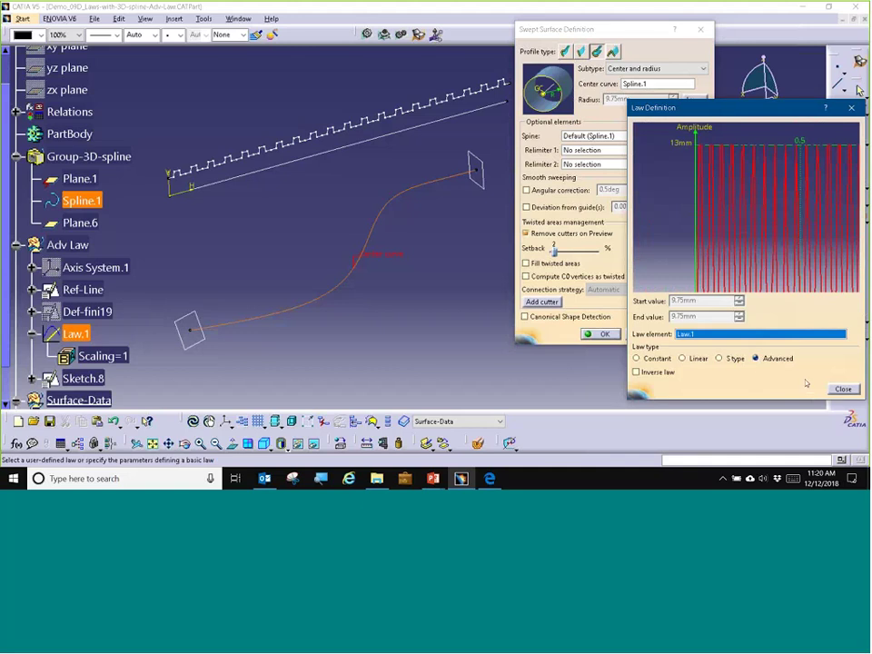
left_click(842, 389)
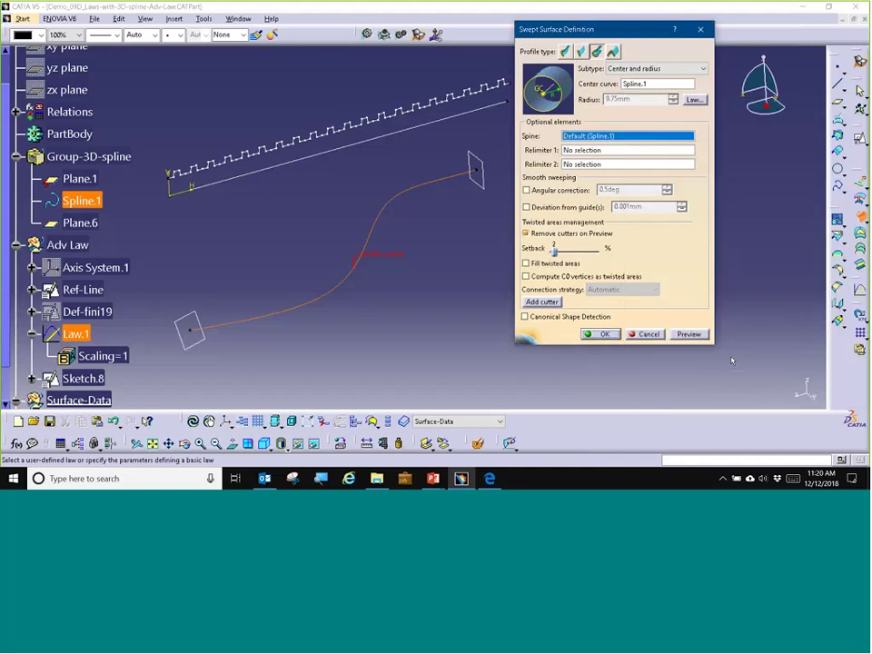
Preview the ribbed circular sweep along the spline, check its open end up close, and create the surface.
left_click(689, 334)
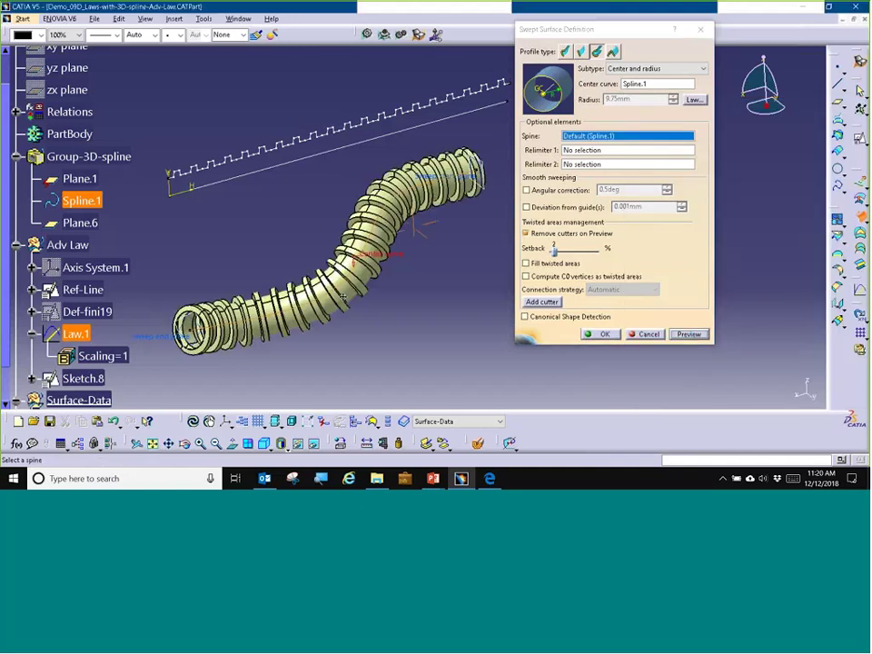
middle_click_drag(343, 297, 339, 178)
middle_click_drag(198, 332, 404, 239)
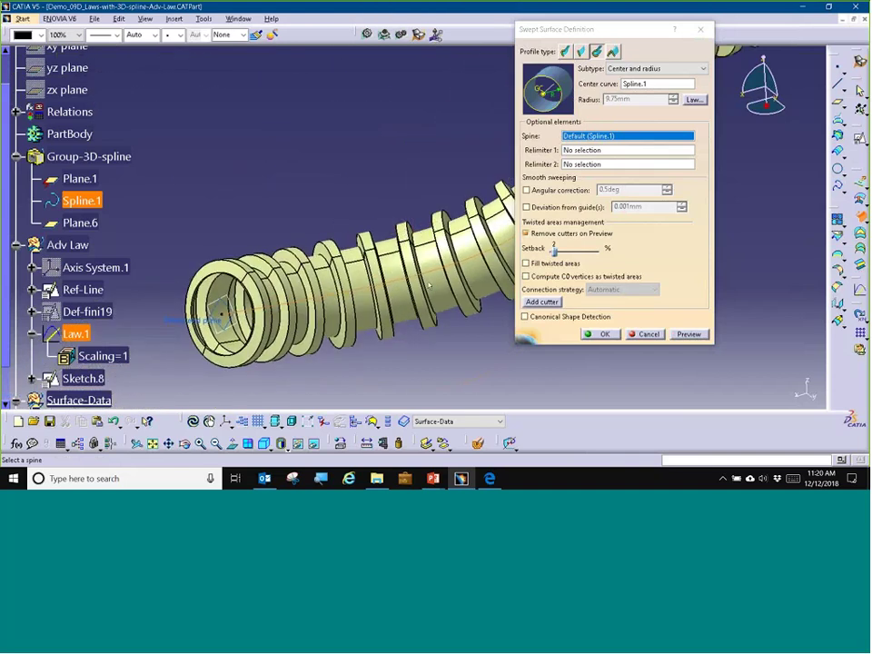
mouse_move(430, 282)
middle_mouse_down()
mouse_move(414, 287)
mouse_move(350, 205)
mouse_move(308, 249)
middle_mouse_up()
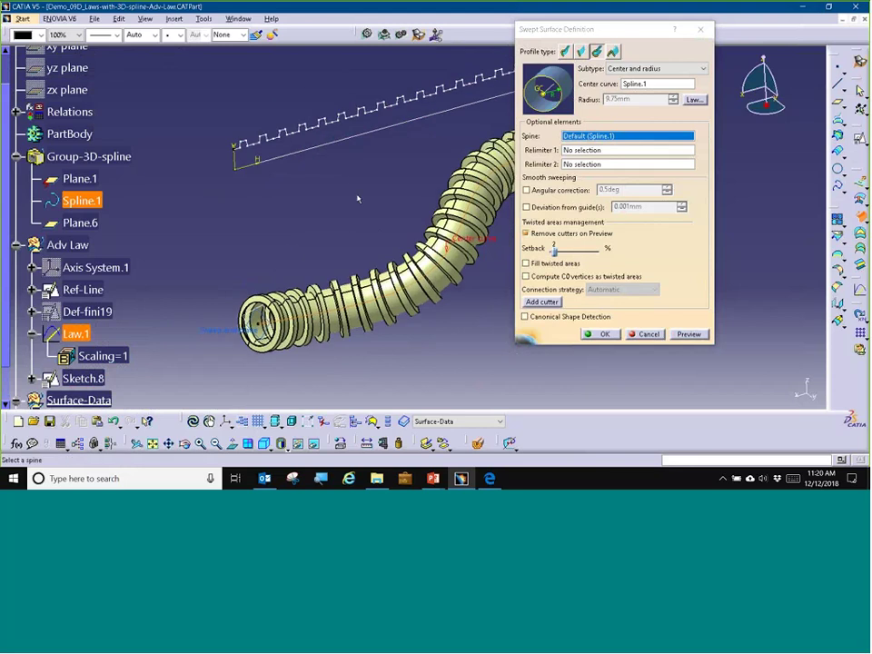
left_click(599, 334)
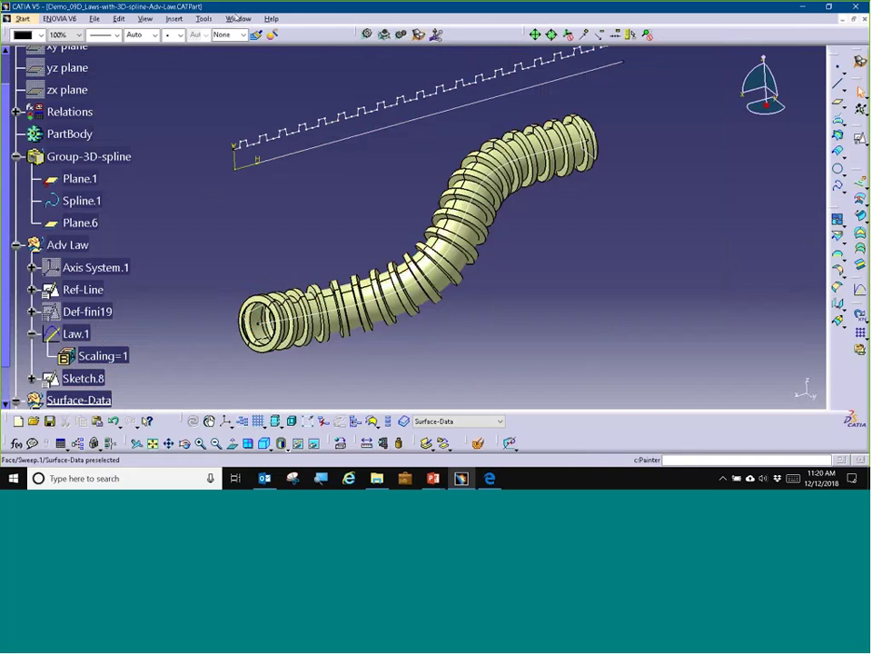
Switch to the Demo_09D_Laws-with-Exh-Pipe-Adv-Law part and open the No-Vert-Lines sketch for editing.
left_click(270, 18)
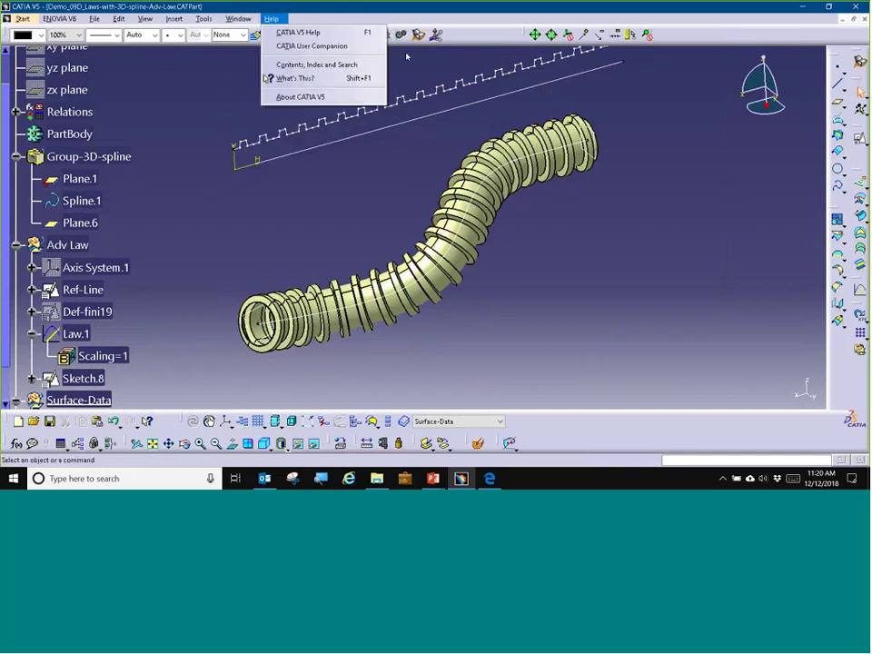
mouse_move(238, 18)
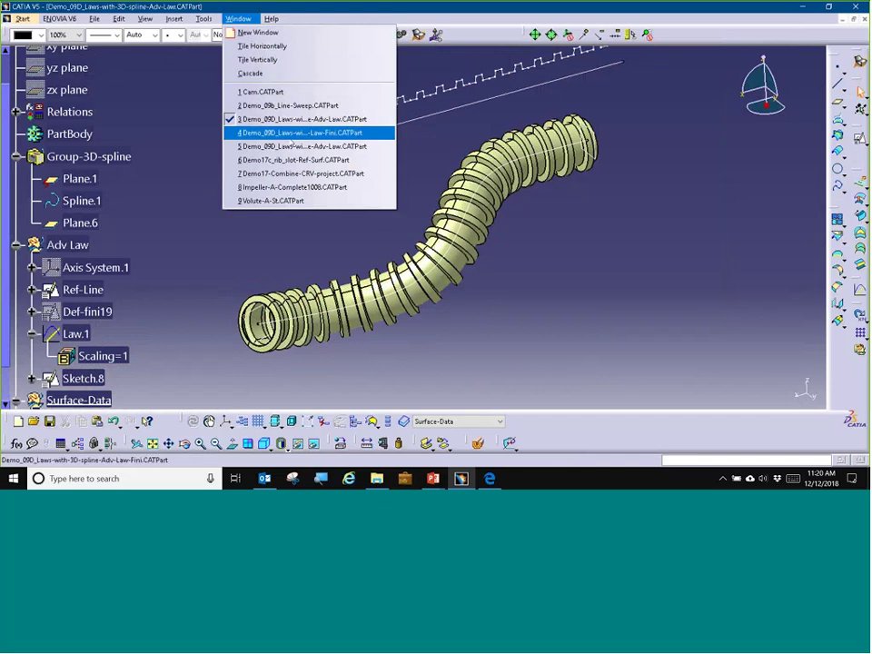
left_click(297, 147)
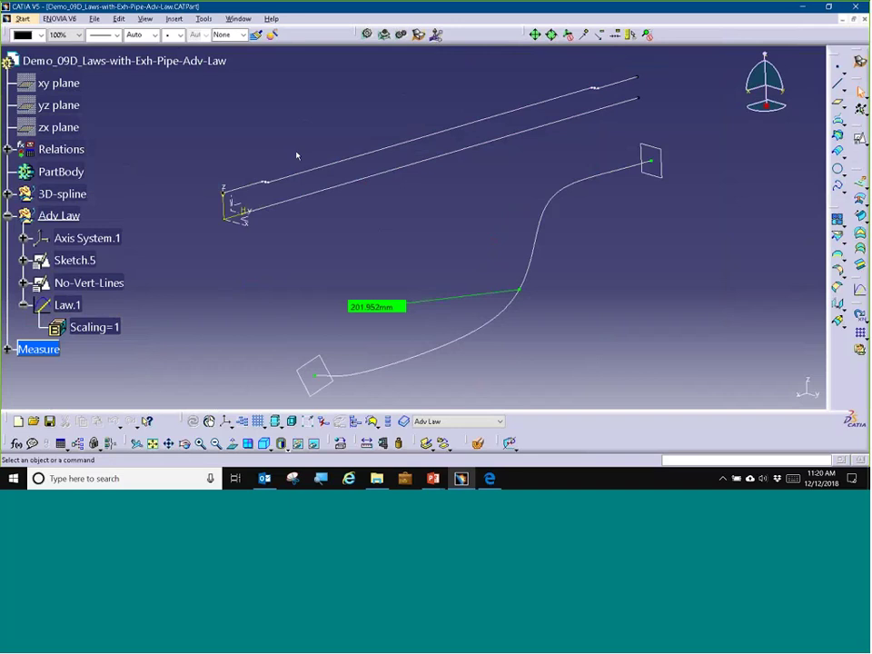
double_click(361, 161)
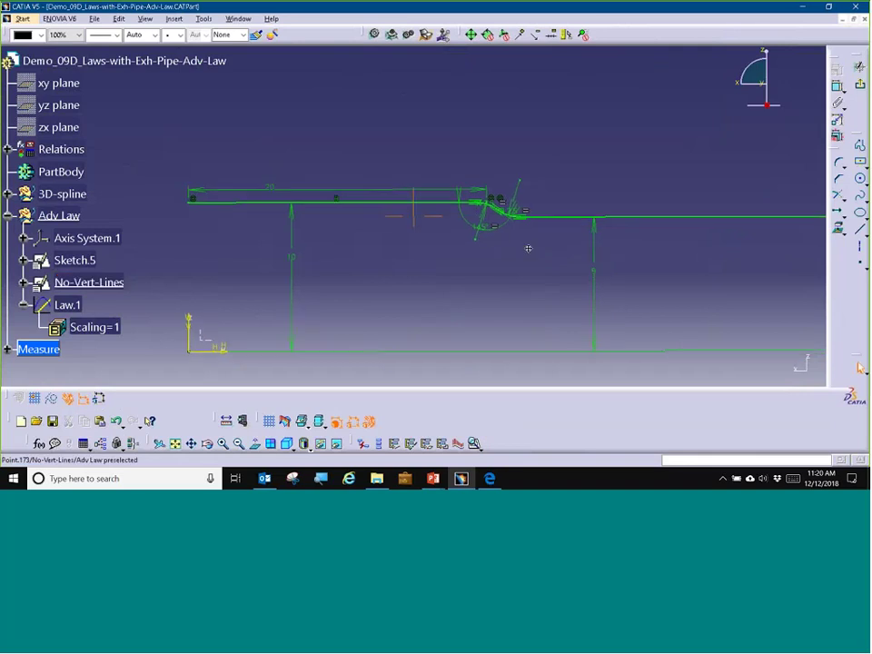
Examine the stepped profile's end transitions and dimensions and the spline's MeasureEdge.1 length, and exit the sketch.
mouse_move(528, 247)
middle_mouse_down()
mouse_move(449, 230)
mouse_move(442, 345)
middle_mouse_up()
middle_click_drag(708, 270, 218, 247)
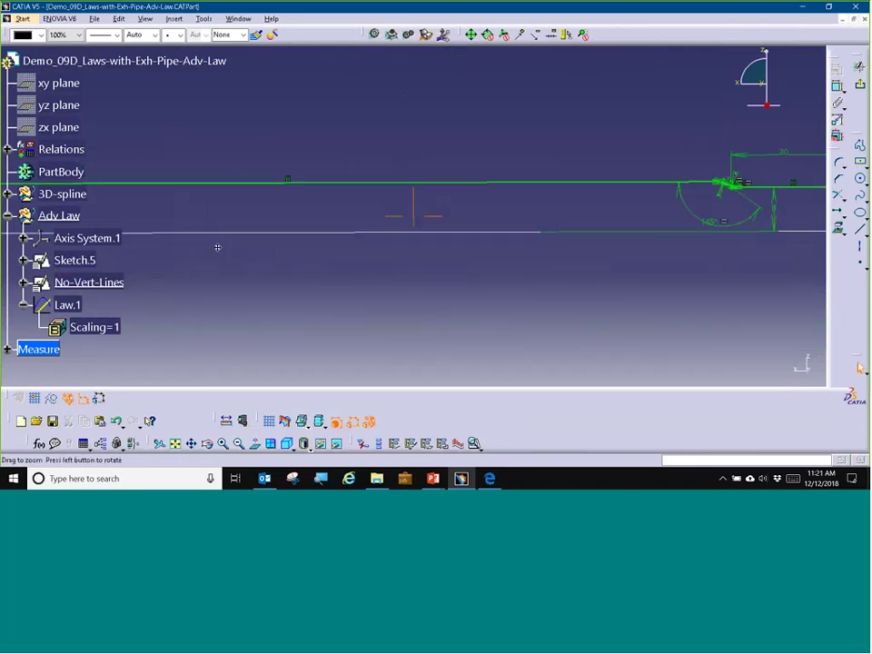
mouse_move(509, 273)
middle_mouse_down()
mouse_move(452, 288)
mouse_move(451, 259)
mouse_move(392, 163)
mouse_move(400, 134)
middle_mouse_up()
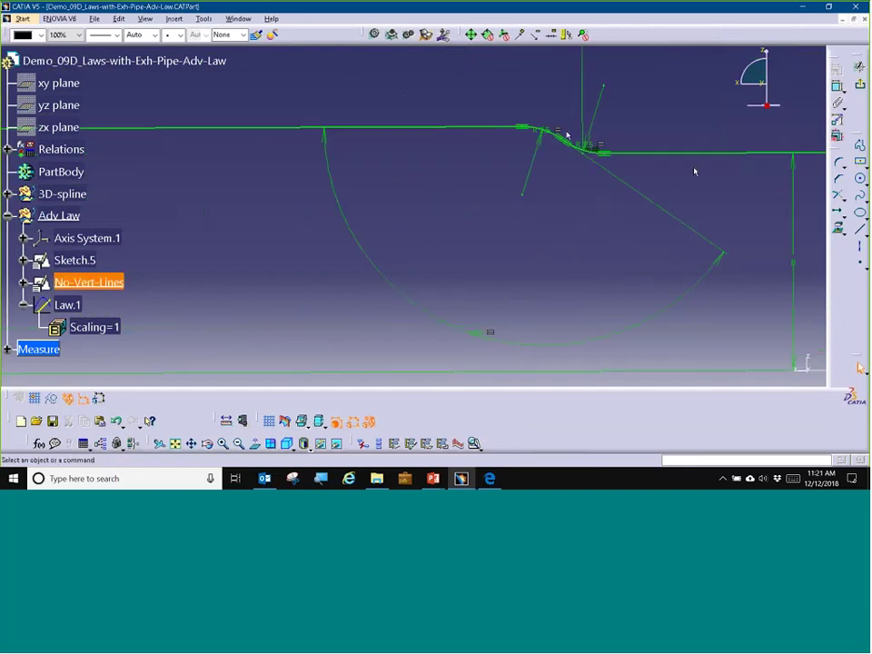
mouse_move(619, 181)
middle_mouse_down()
mouse_move(441, 171)
mouse_move(666, 236)
mouse_move(571, 224)
mouse_move(563, 254)
mouse_move(418, 228)
mouse_move(475, 232)
mouse_move(500, 362)
mouse_move(610, 289)
mouse_move(462, 196)
mouse_move(506, 224)
mouse_move(526, 222)
middle_mouse_up()
middle_click_drag(312, 194, 259, 234)
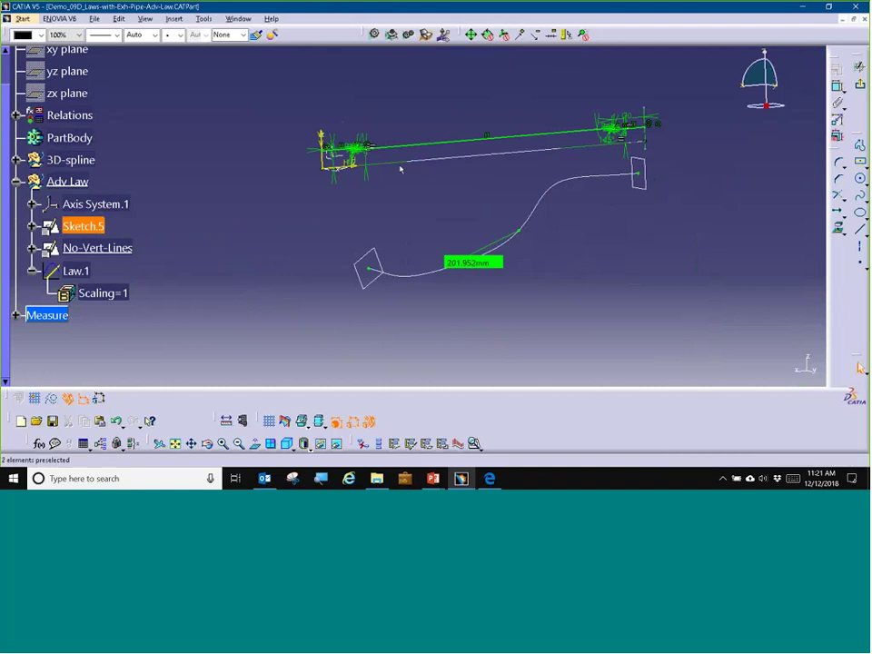
middle_click_drag(320, 148, 357, 169)
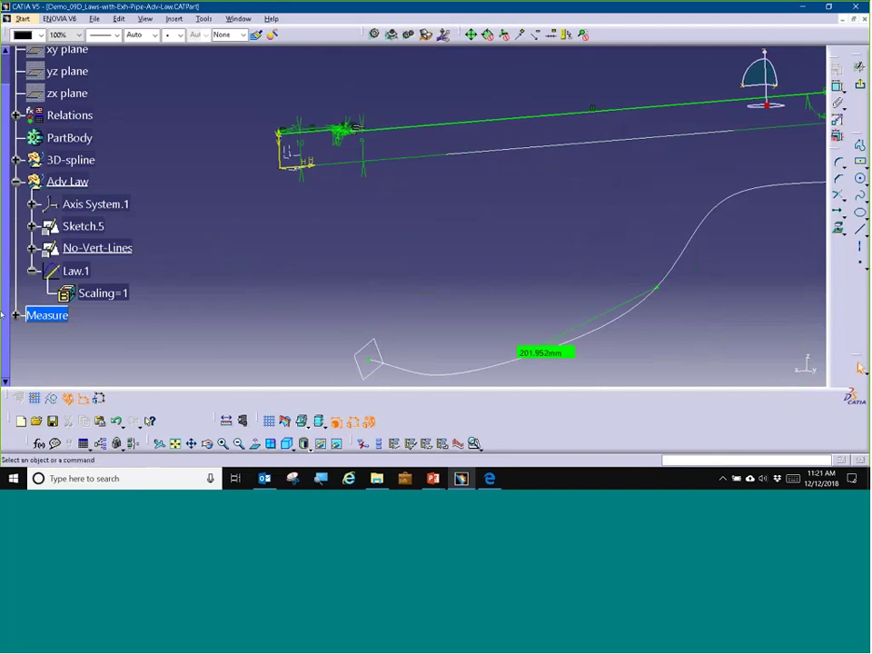
left_click(16, 315)
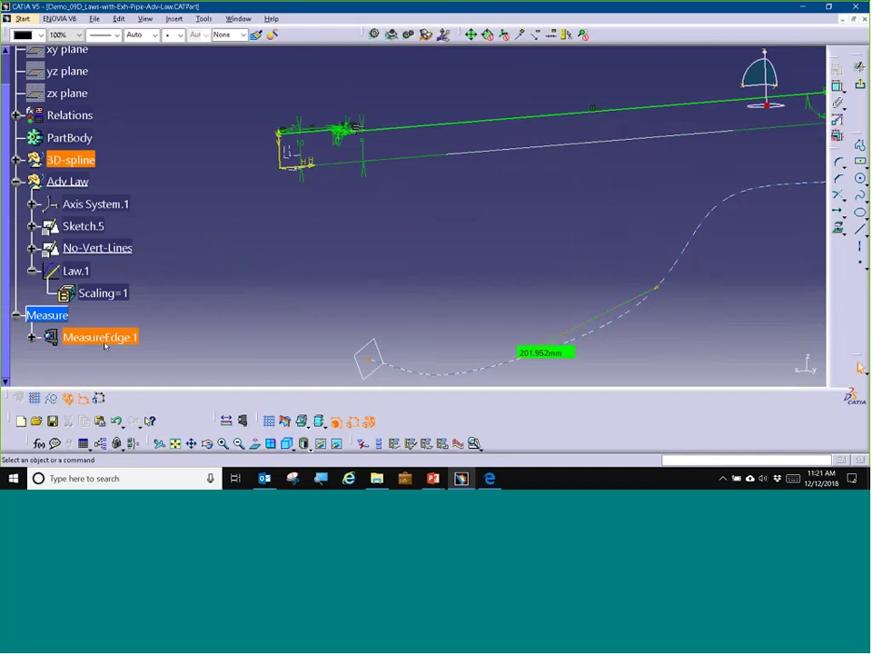
left_click(32, 337)
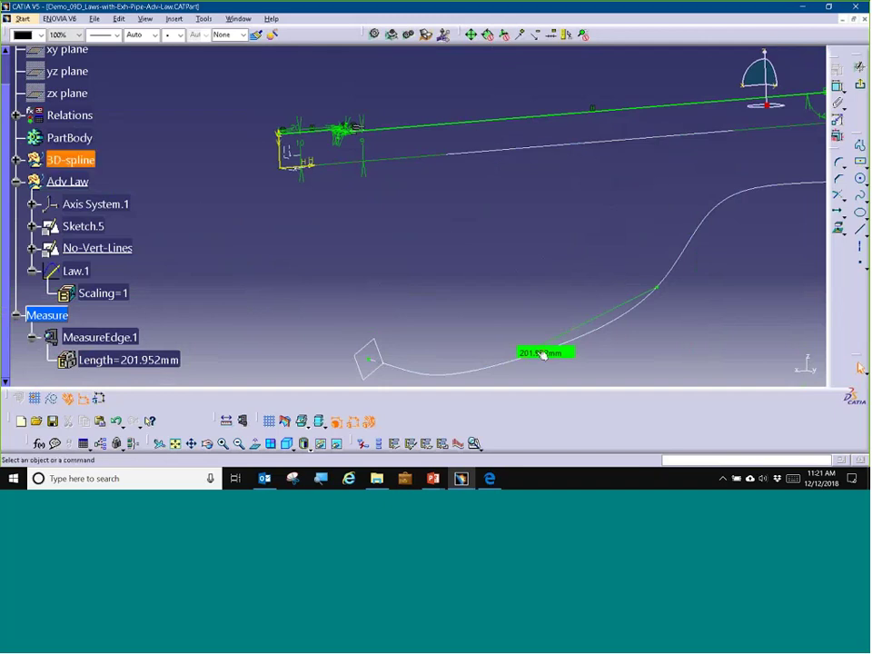
mouse_move(427, 259)
middle_mouse_down()
mouse_move(420, 237)
mouse_move(420, 266)
middle_mouse_up()
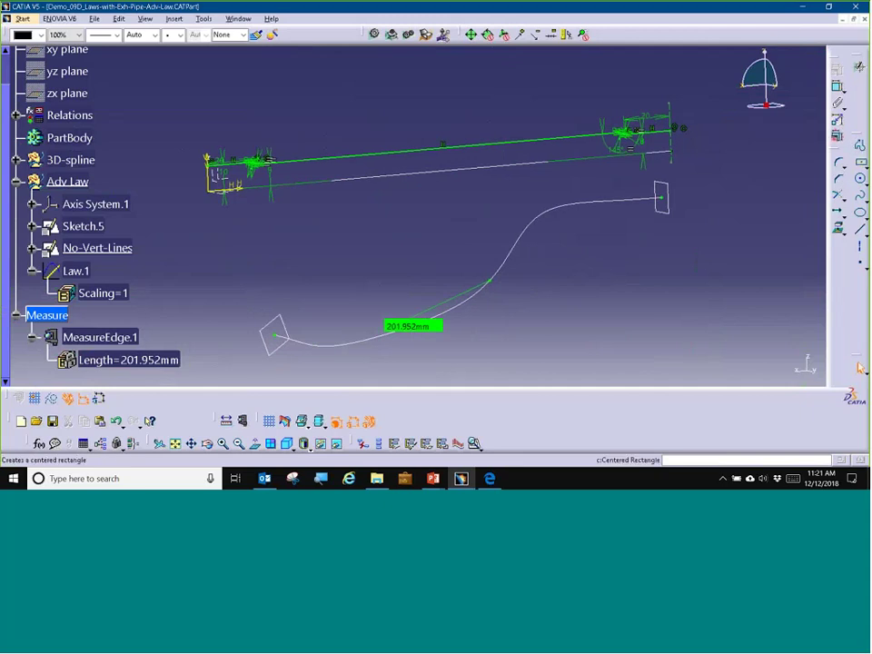
left_click(859, 367)
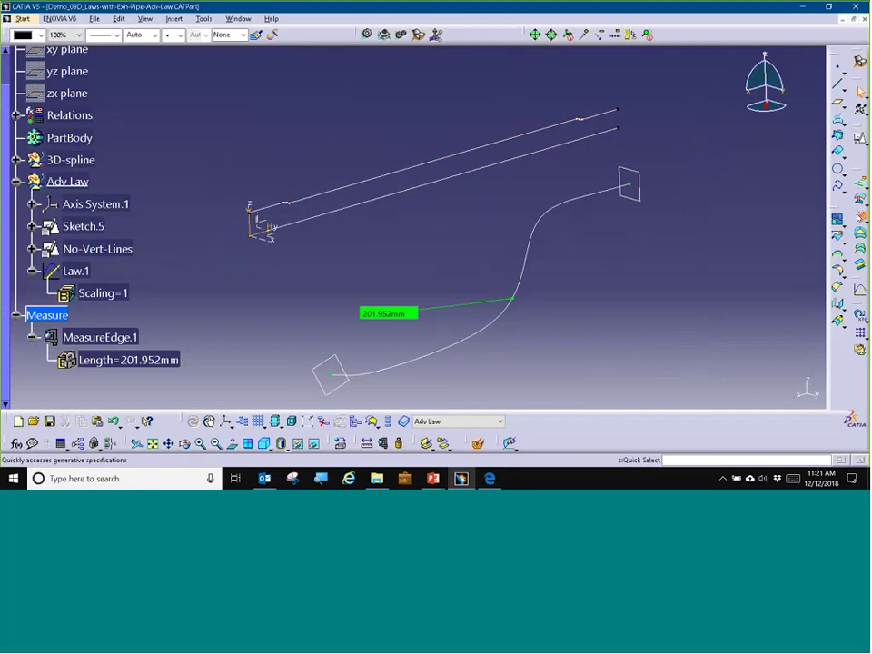
Define a center-and-radius circular sweep along Spline.1, assign Law.1 as its advanced radius law, and preview the pipe.
left_click(836, 219)
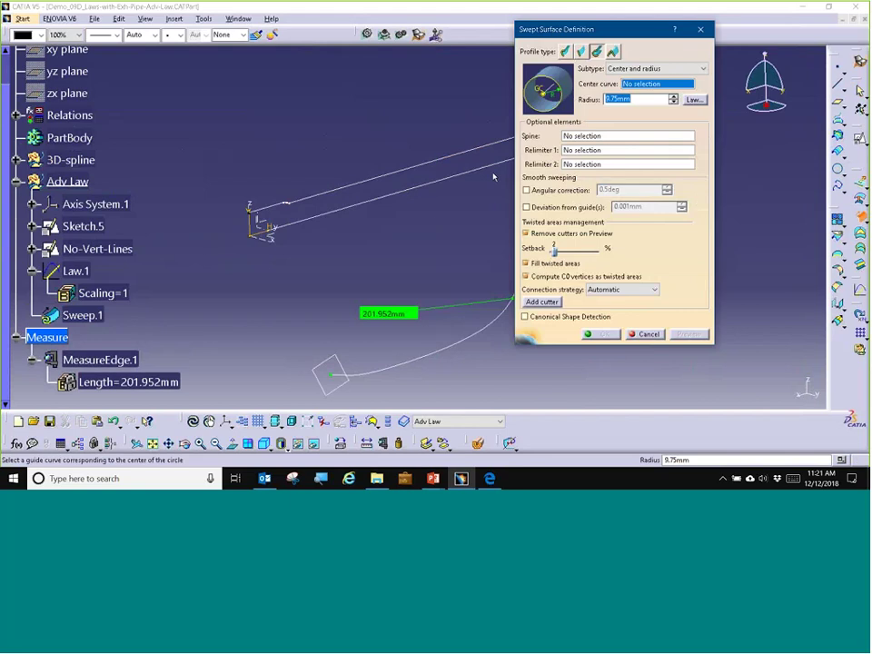
middle_click_drag(493, 177, 442, 175)
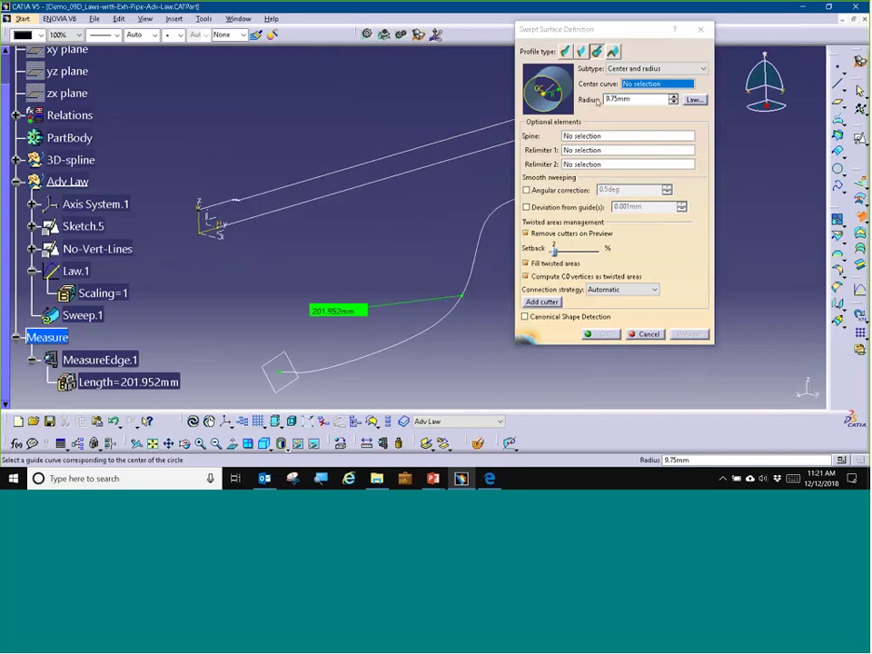
left_click(474, 247)
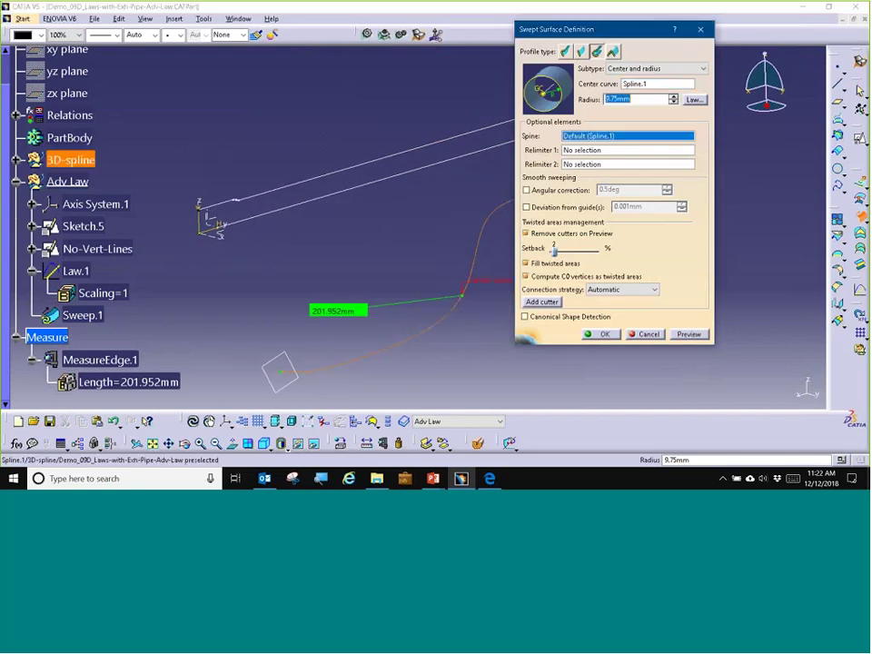
left_click(694, 100)
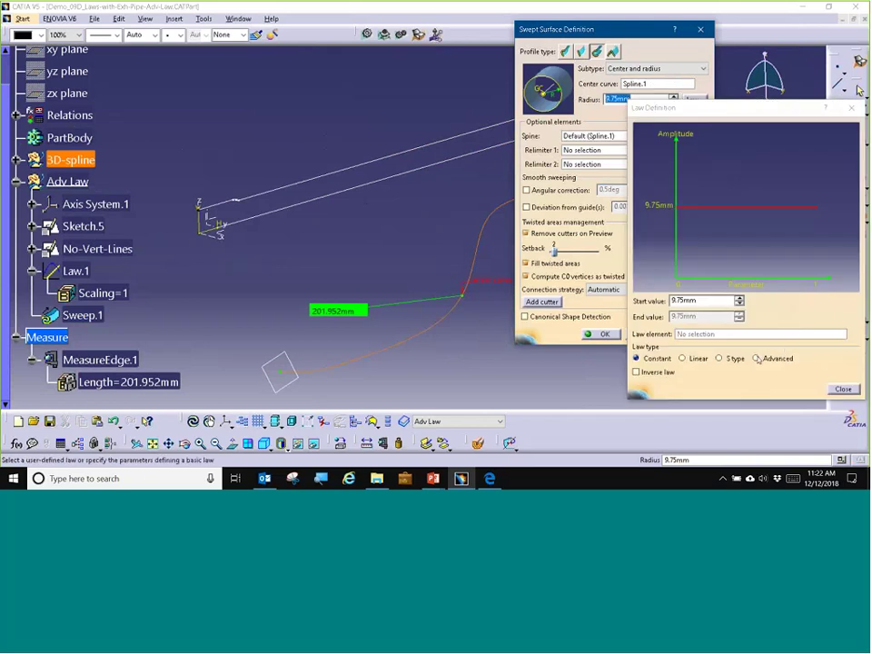
left_click(756, 358)
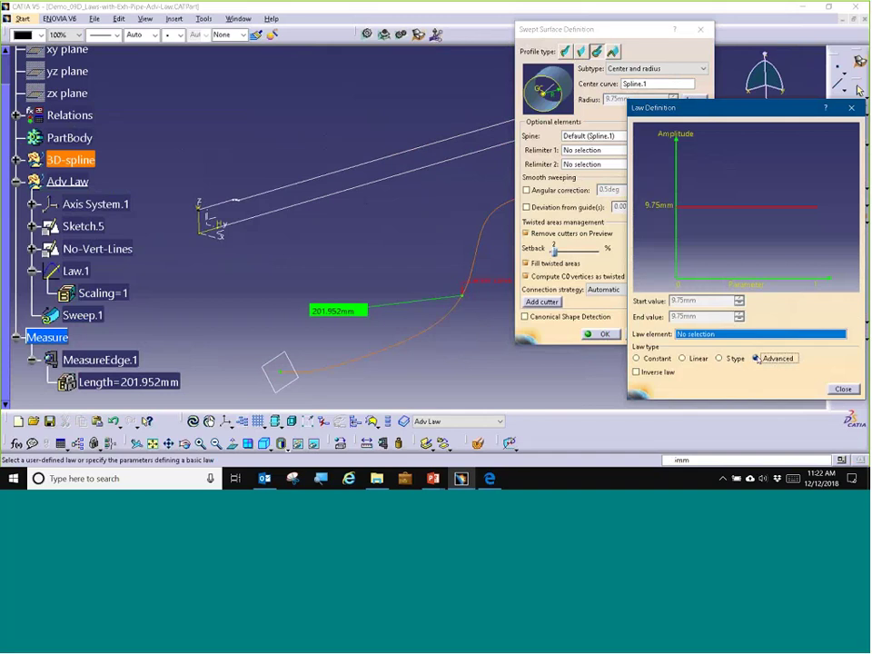
left_click(76, 271)
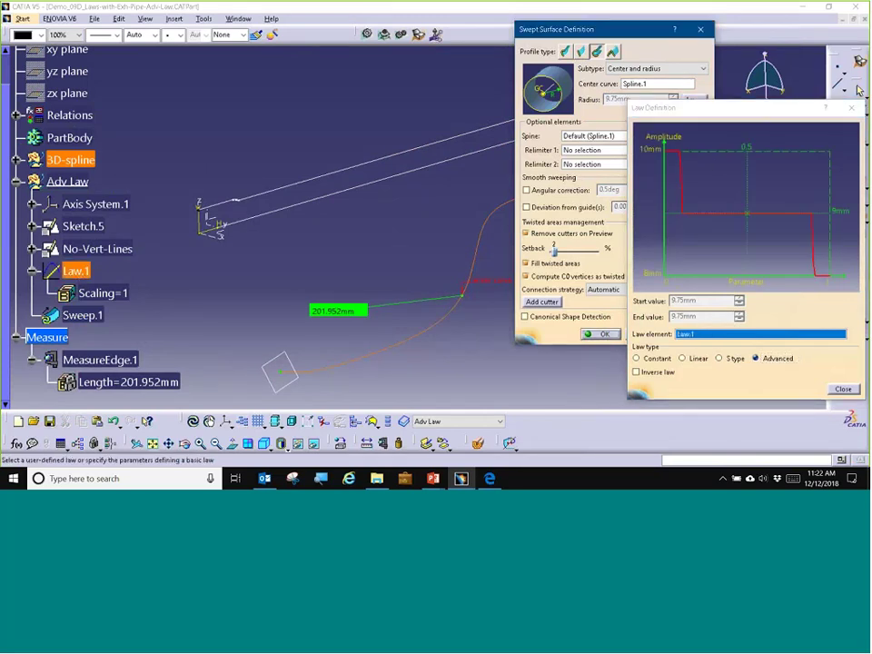
left_click(843, 389)
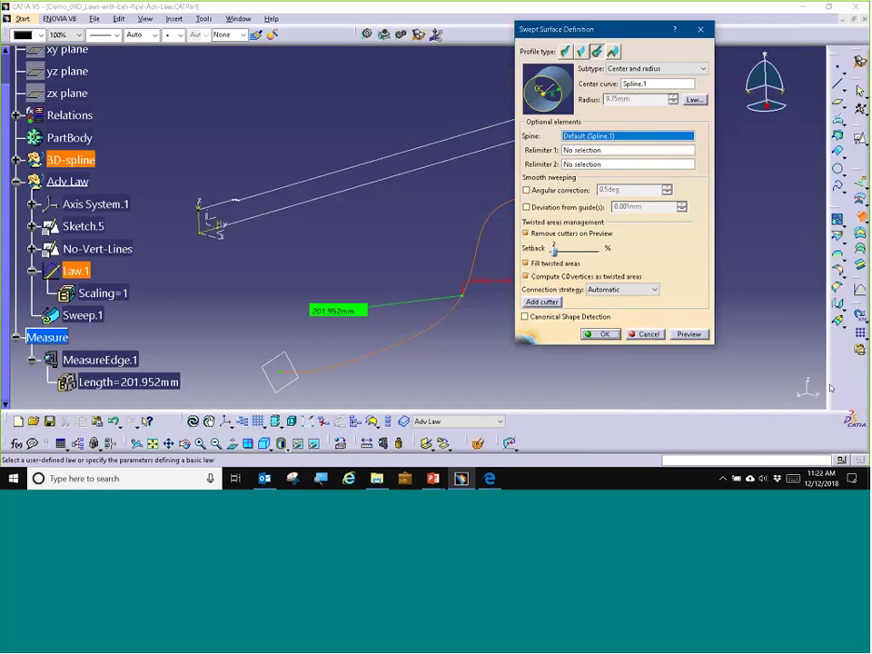
left_click(681, 335)
middle_click_drag(324, 258, 302, 265)
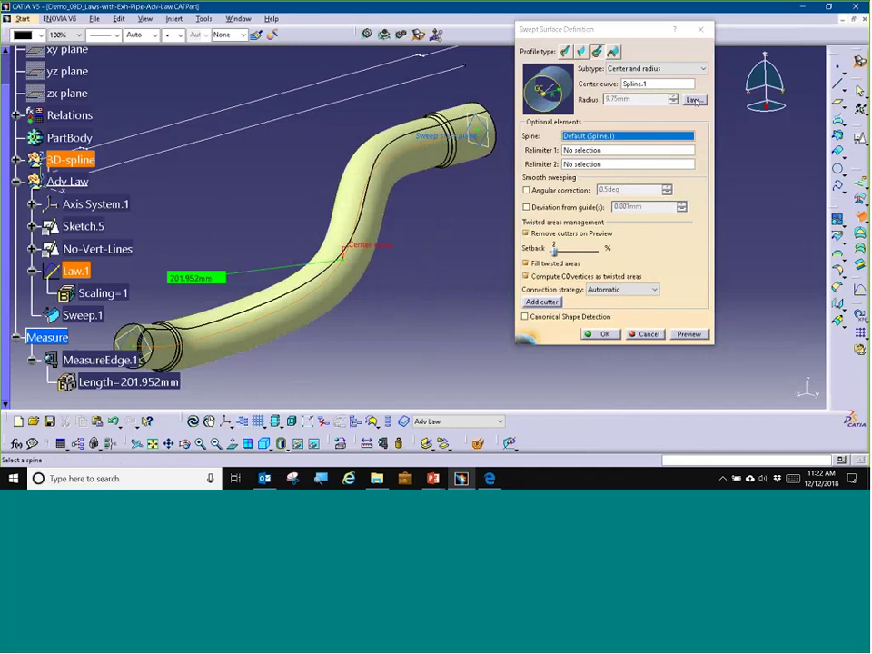
Invert the sweep's radius law, preview the pipe with its end diameters swapped, and create the surface.
left_click(695, 100)
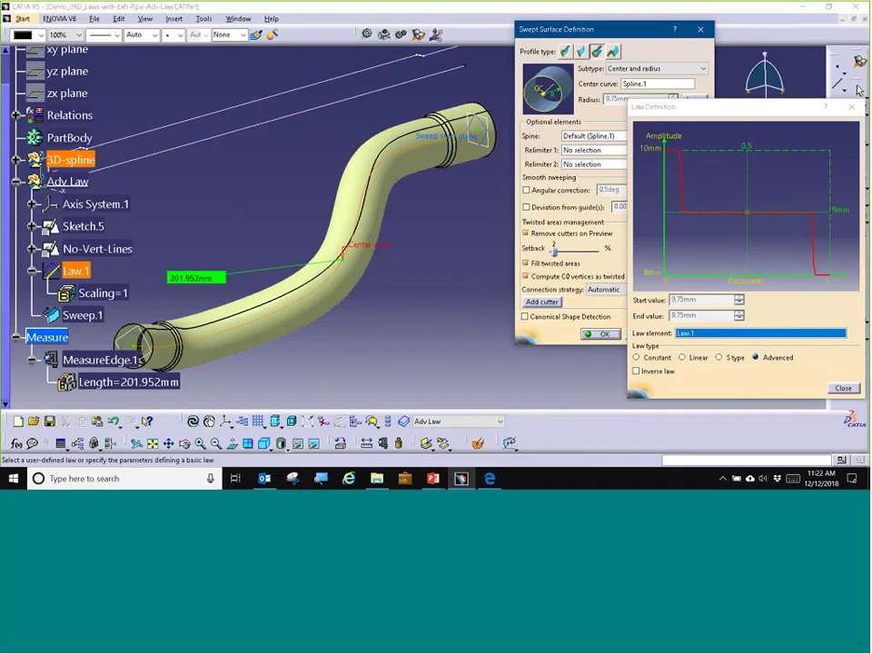
left_click(645, 373)
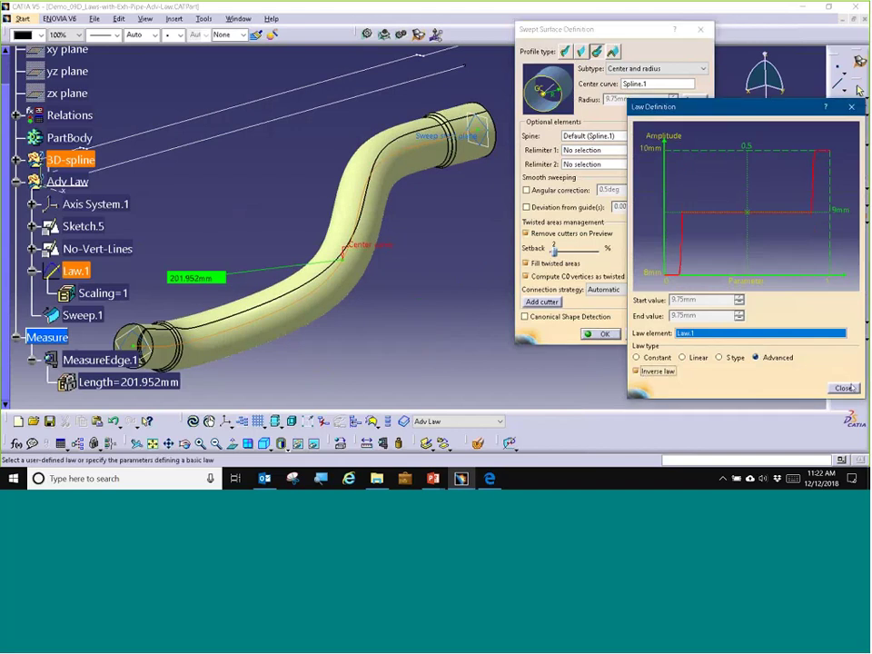
left_click(845, 388)
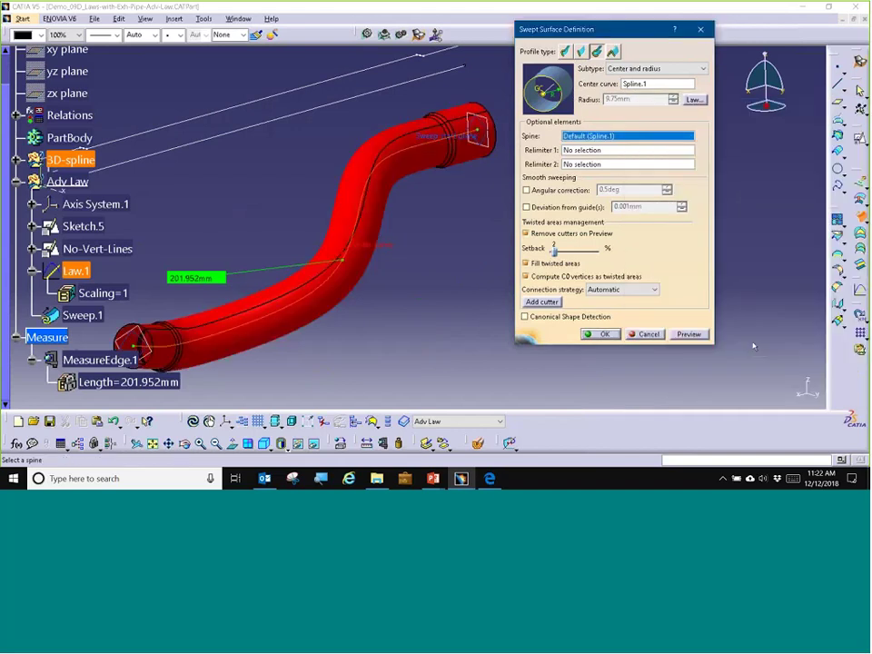
left_click(691, 334)
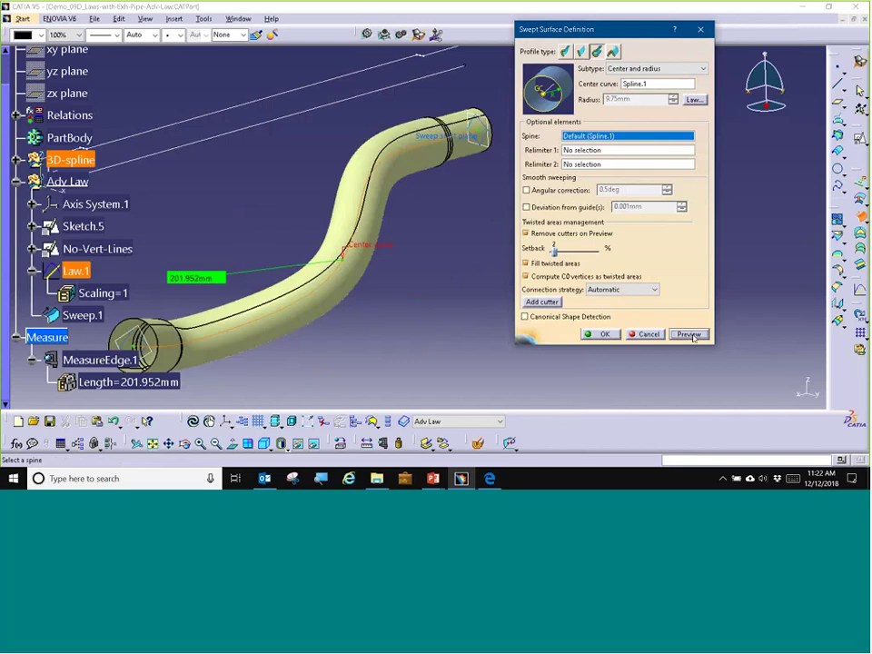
middle_click_drag(446, 224, 362, 233)
middle_click_drag(269, 291, 196, 282)
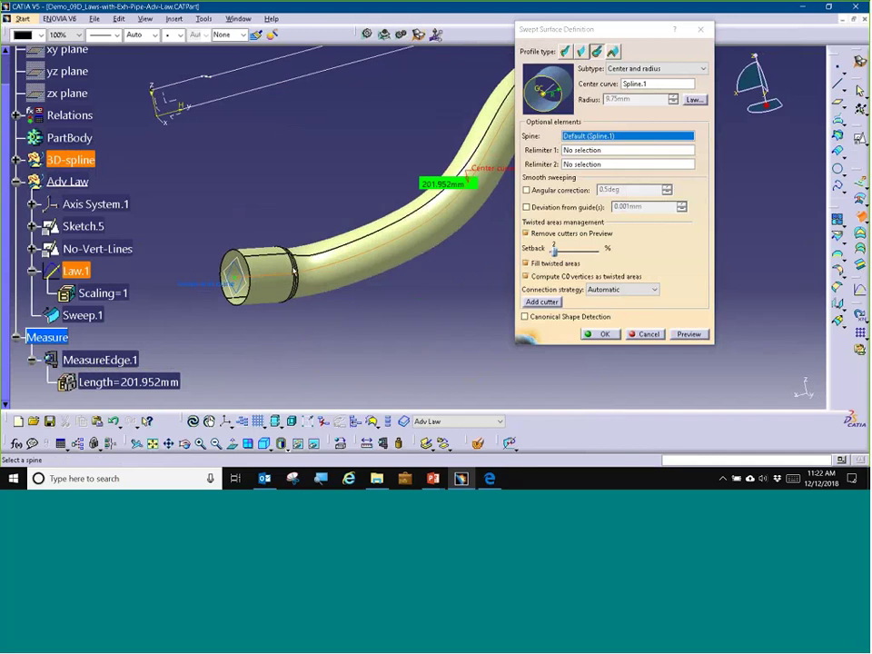
left_click(588, 335)
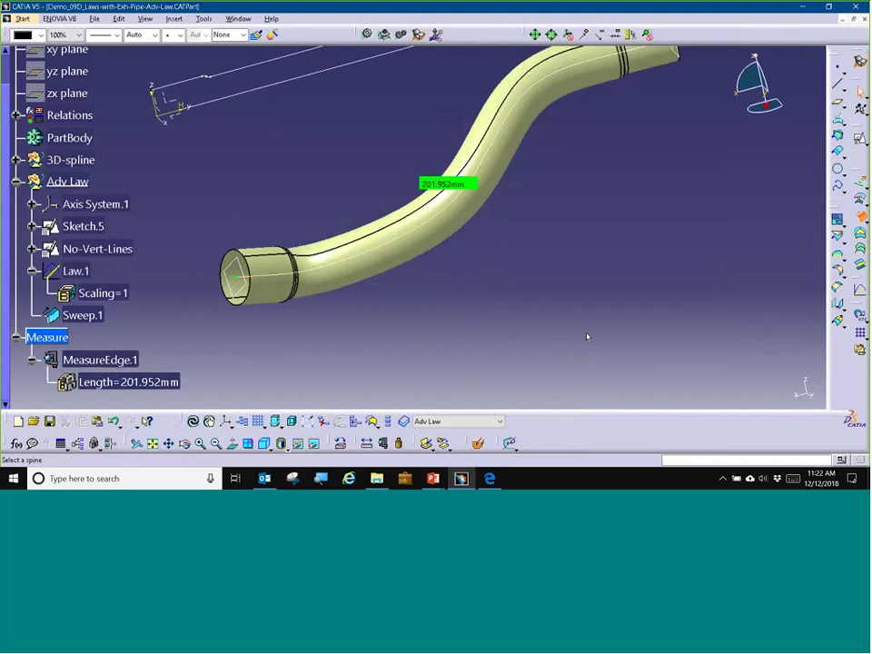
middle_click_drag(578, 205, 539, 245)
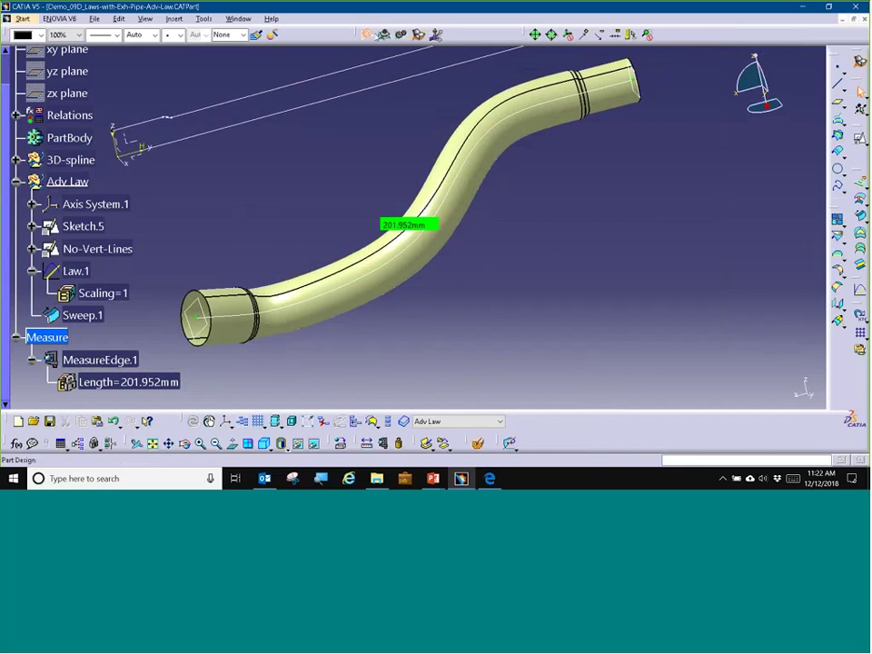
Switch to Part Design and thicken Sweep.1 into a solid with a 1 mm first offset and 0 mm second offset.
left_click(367, 34)
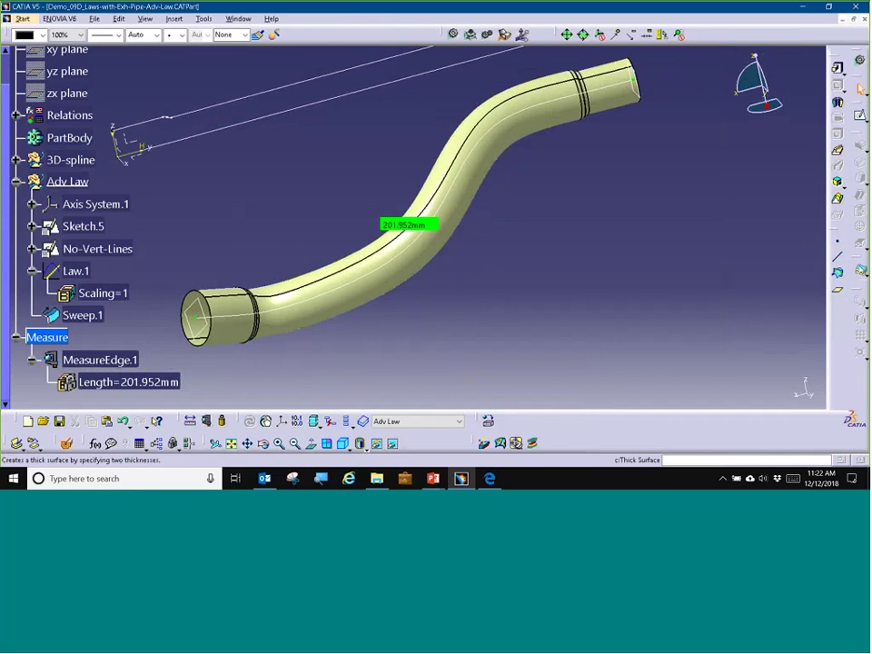
left_click(859, 270)
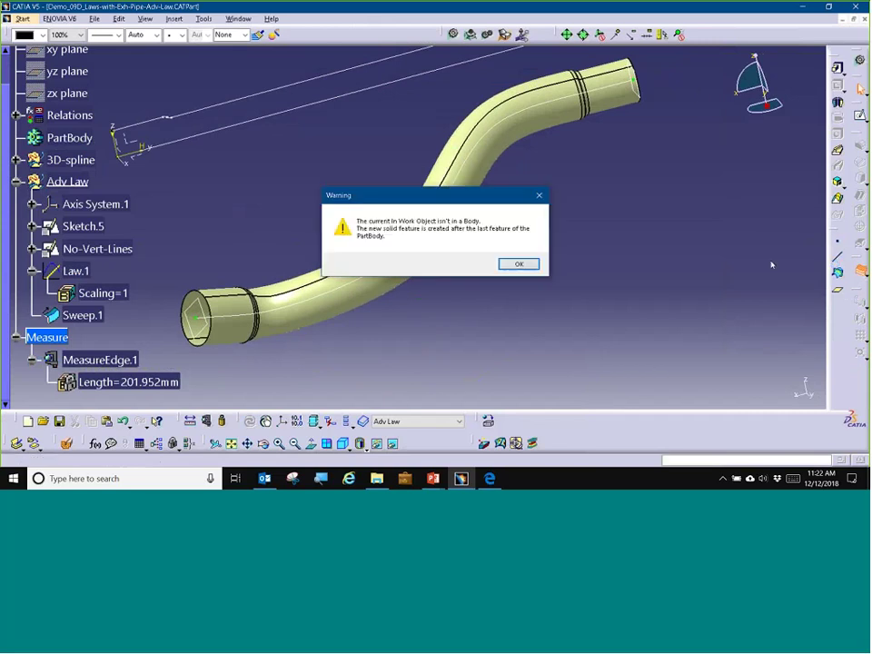
left_click(530, 264)
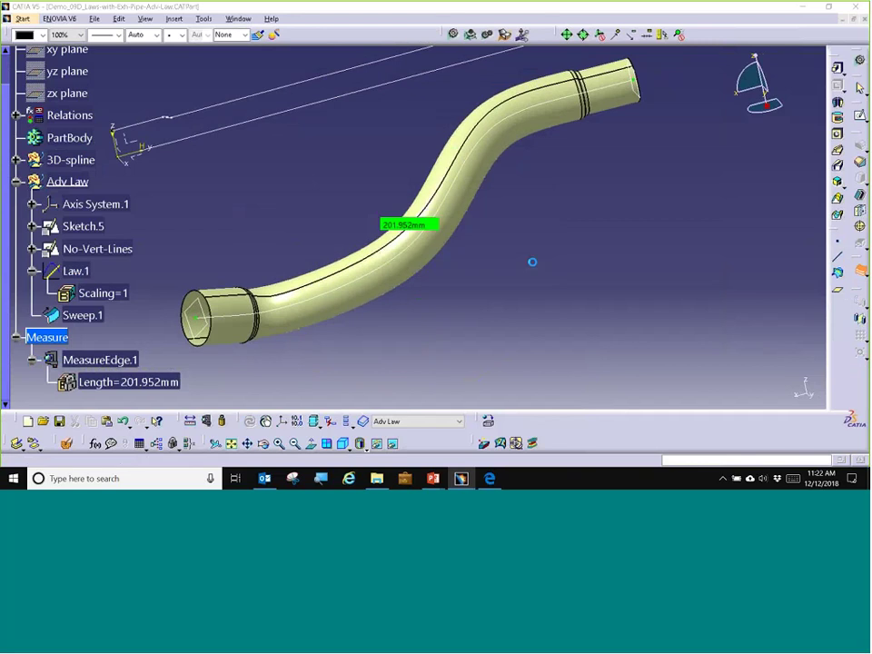
left_click(505, 138)
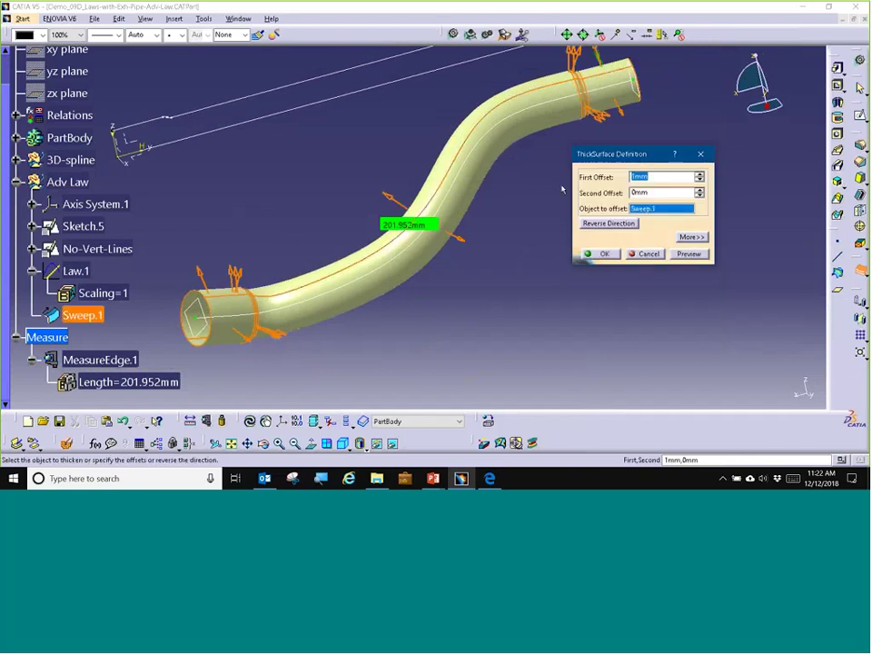
left_click(596, 253)
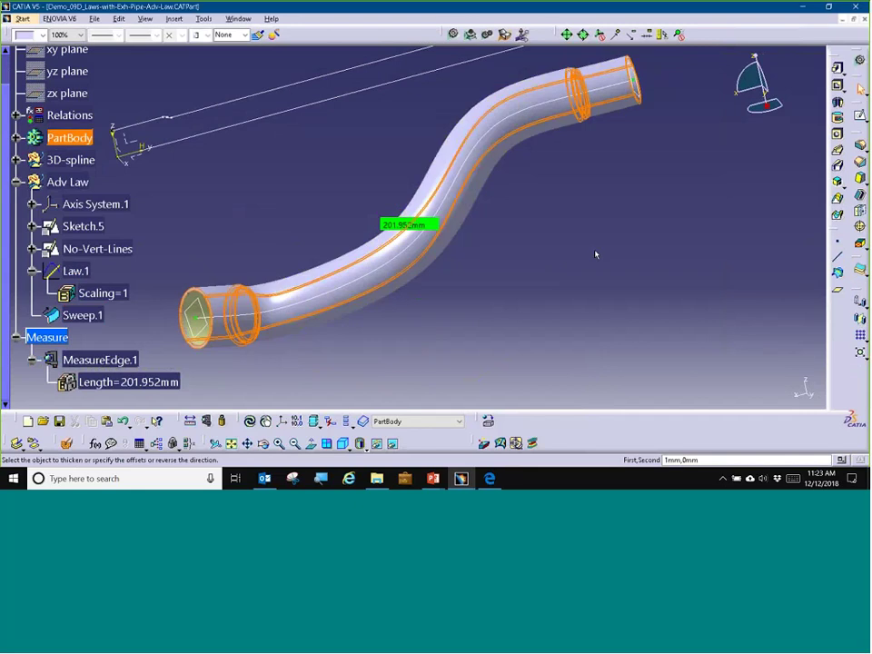
left_click(576, 269)
Hide the Sweep.1 surface and inspect the thickened pipe's stepped ends.
middle_click_drag(531, 283, 715, 212)
scroll(257, 219, "down", 2)
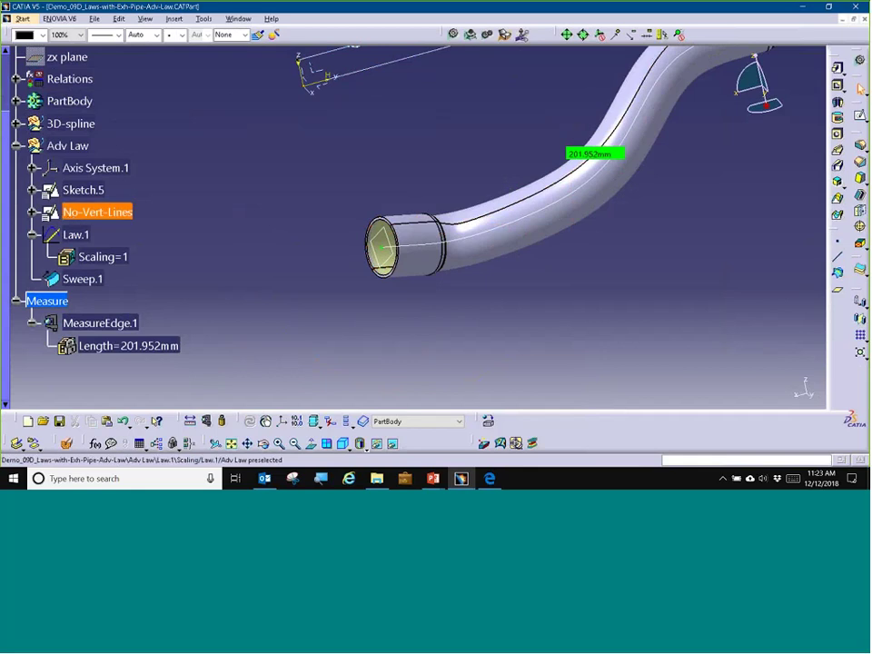
right_click(78, 275)
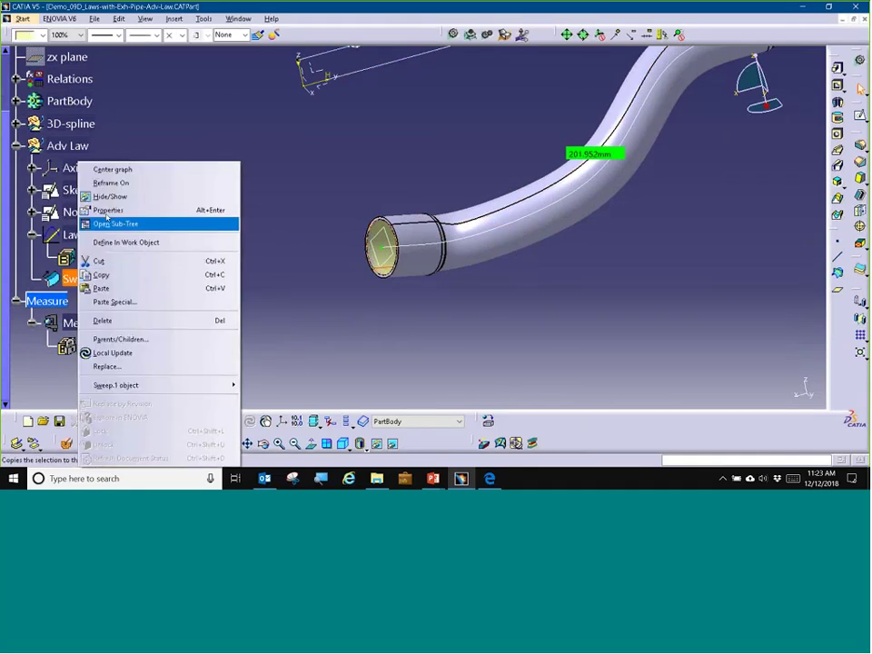
left_click(105, 198)
middle_click_drag(343, 207, 522, 103)
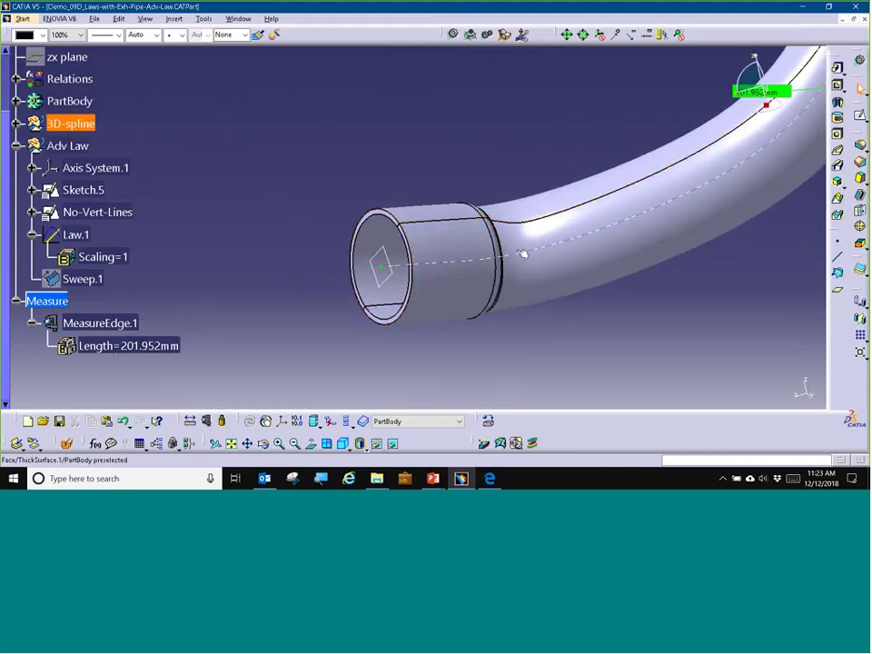
middle_click_drag(491, 252, 300, 109)
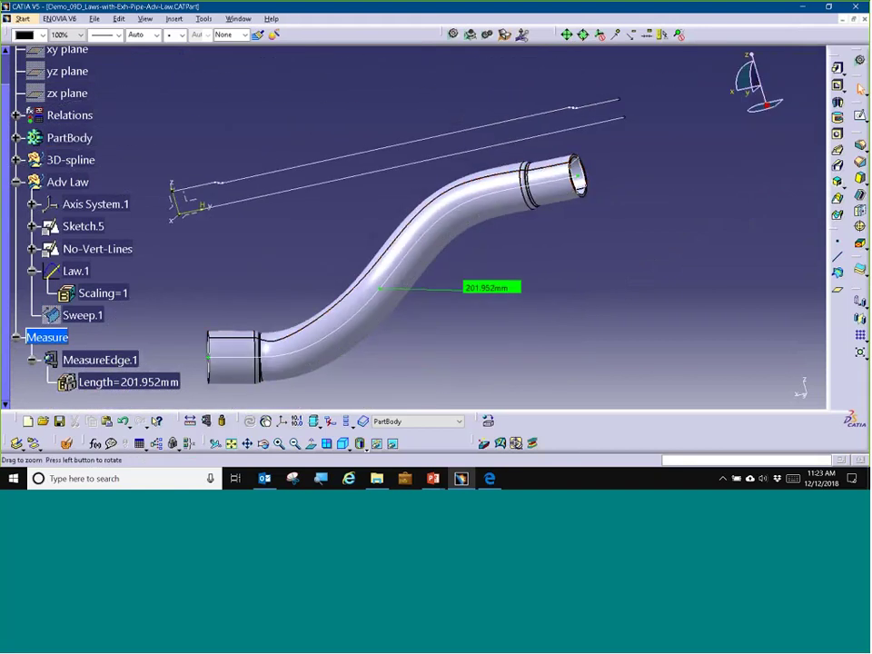
Switch to the Demo_09D_Laws-with-3D-spline-Adv-Law-Fini part and examine the ribbed hose and its wavy law profile.
left_click(239, 18)
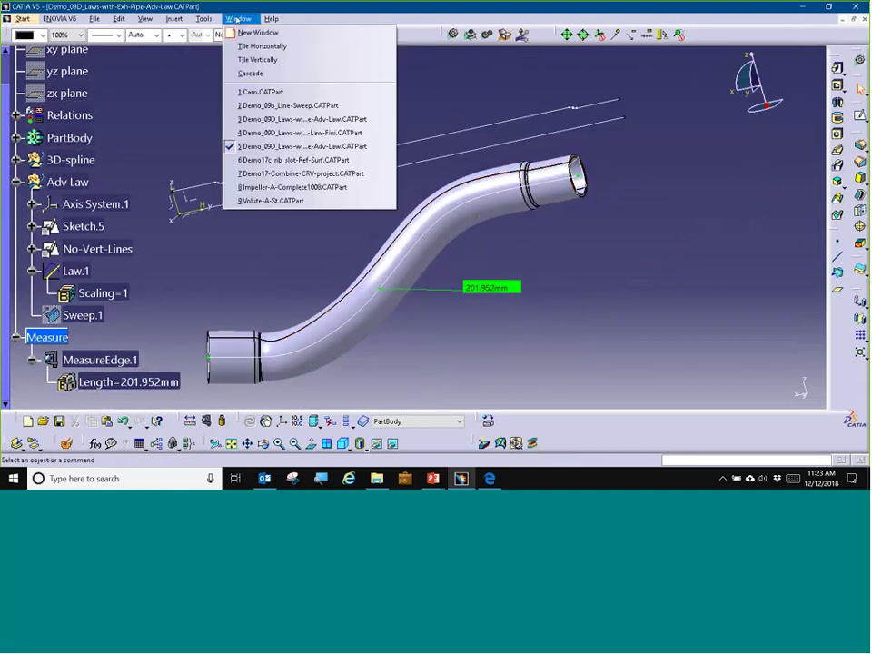
left_click(292, 132)
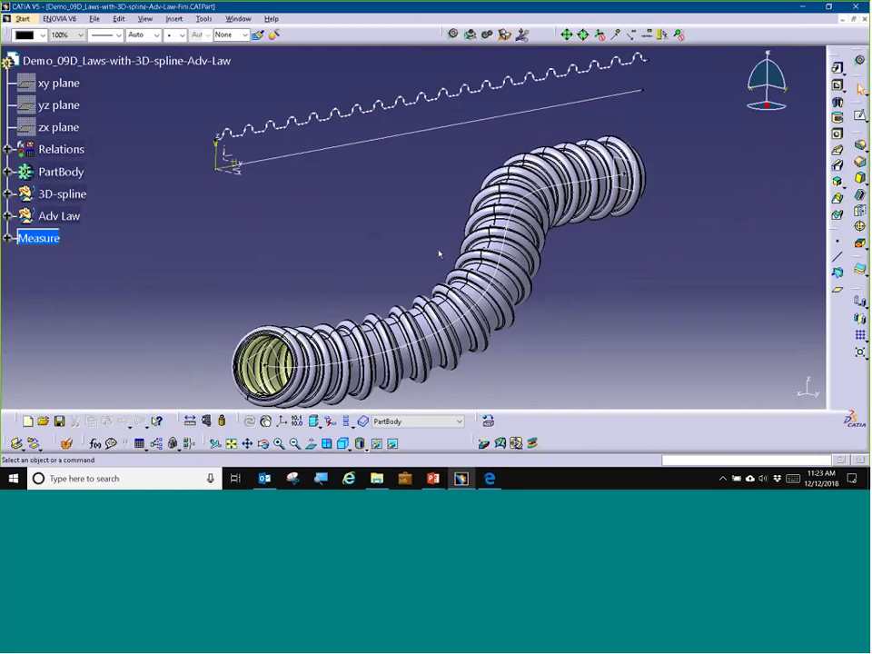
mouse_move(324, 162)
middle_mouse_down()
mouse_move(353, 156)
mouse_move(397, 169)
mouse_move(348, 74)
mouse_move(473, 287)
middle_mouse_up()
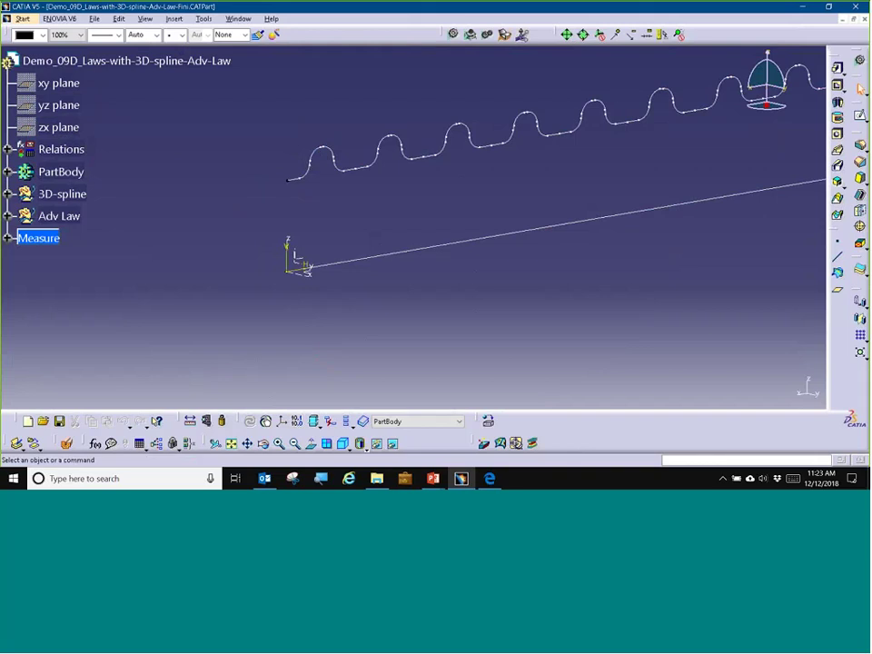
middle_click_drag(466, 201, 413, 243)
left_click(394, 173)
scroll(412, 243, "up", 1)
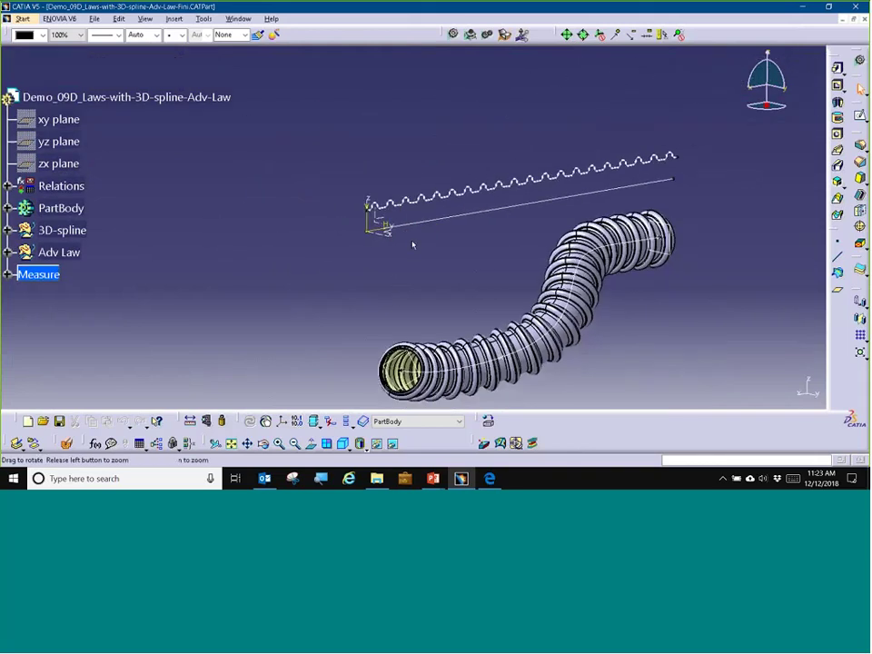
scroll(412, 244, "down", 1)
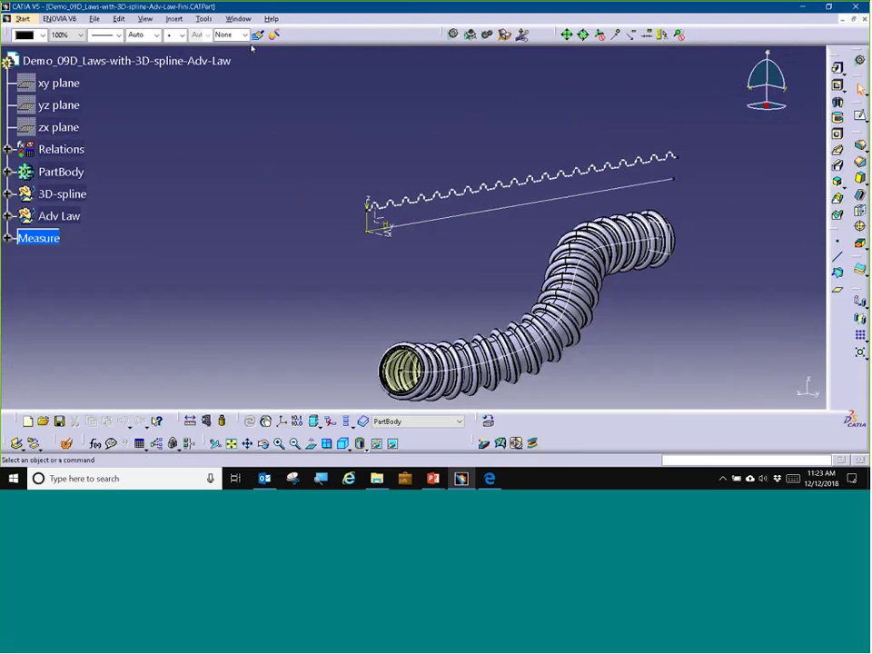
Switch to the Cam part and show the CamSurface-RS-yz25,13 geometrical set beside the law profile.
left_click(238, 18)
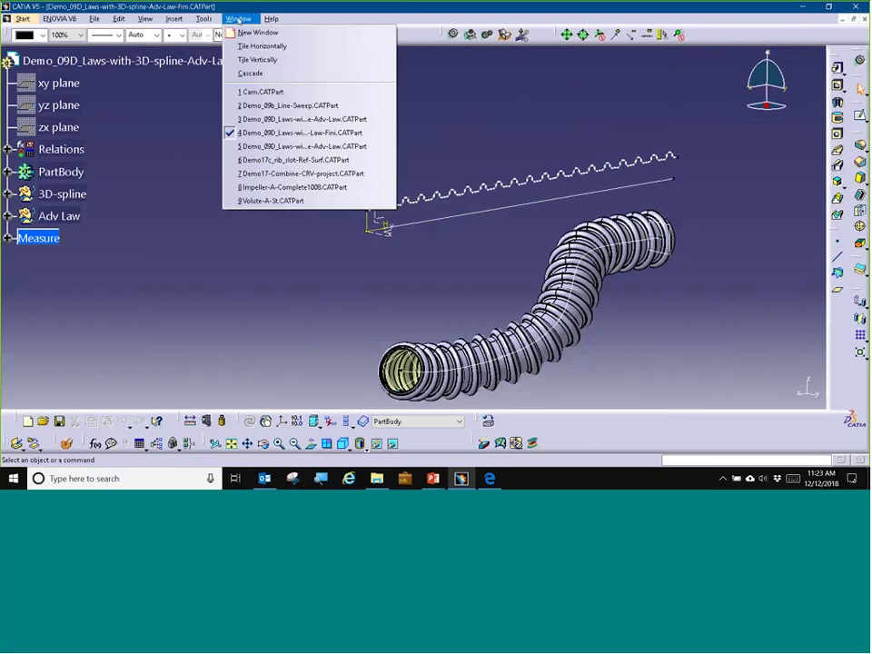
left_click(268, 91)
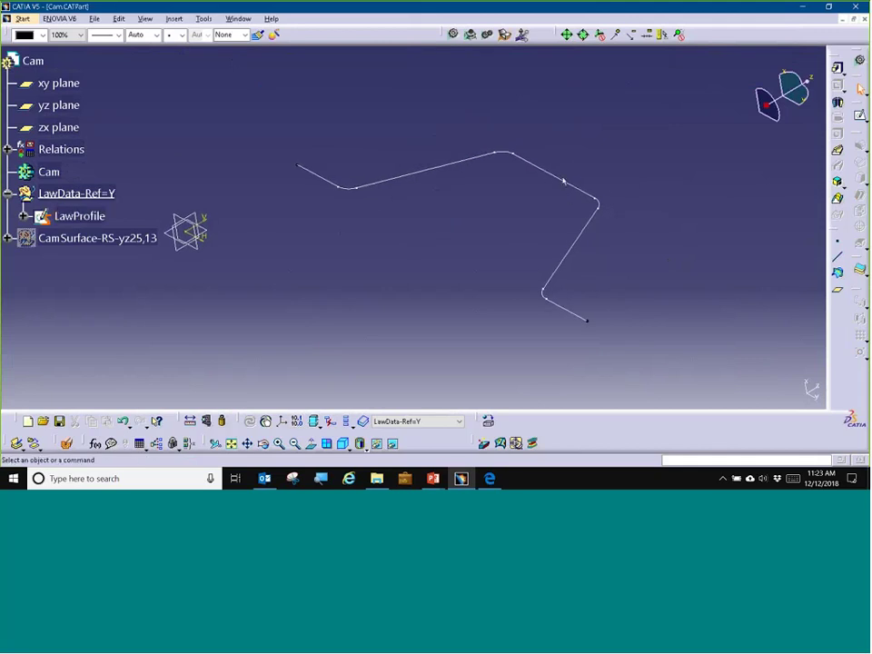
mouse_move(453, 226)
middle_mouse_down()
mouse_move(482, 191)
mouse_move(479, 205)
middle_mouse_up()
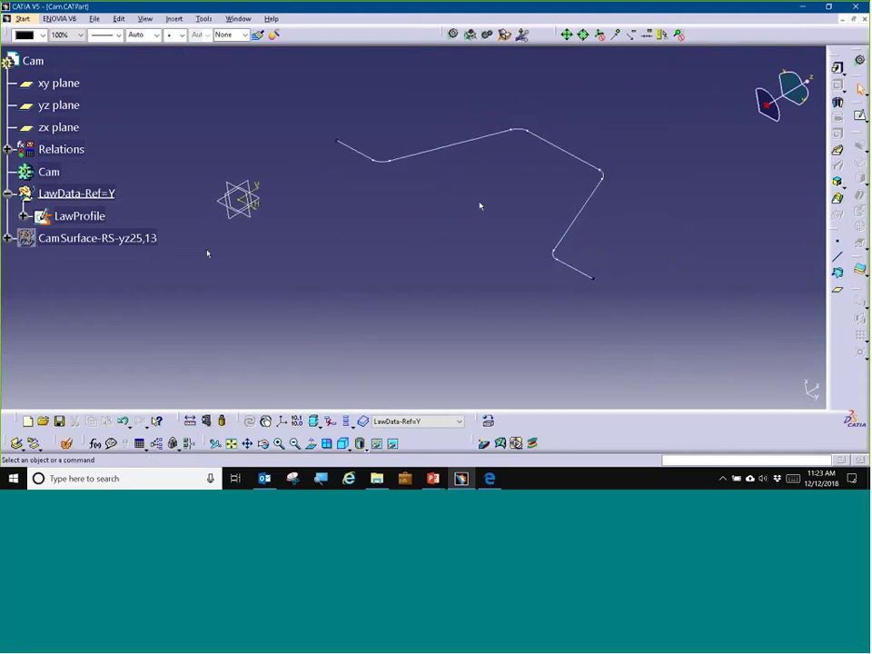
right_click(141, 240)
left_click(165, 197)
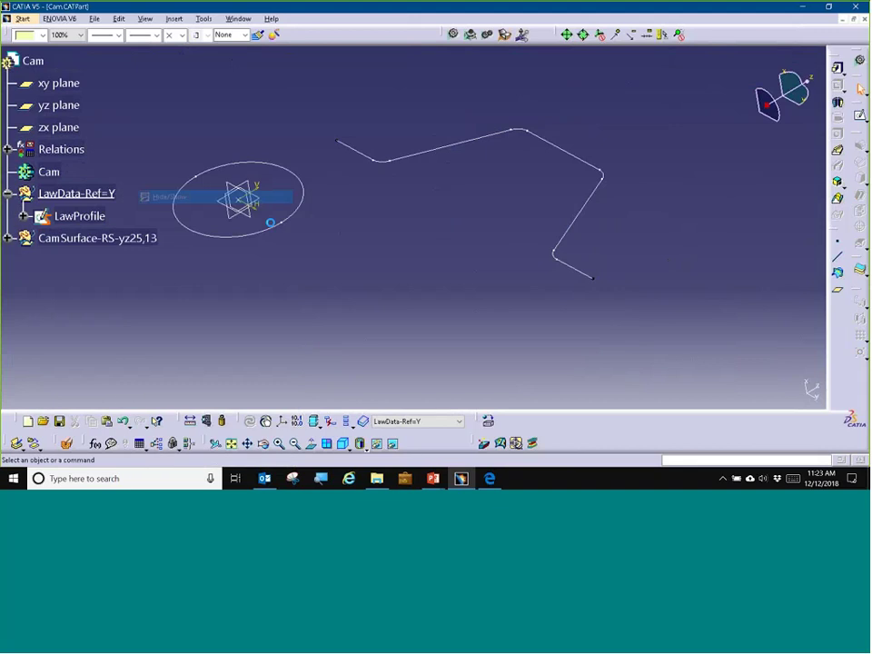
middle_click_drag(226, 173, 296, 184)
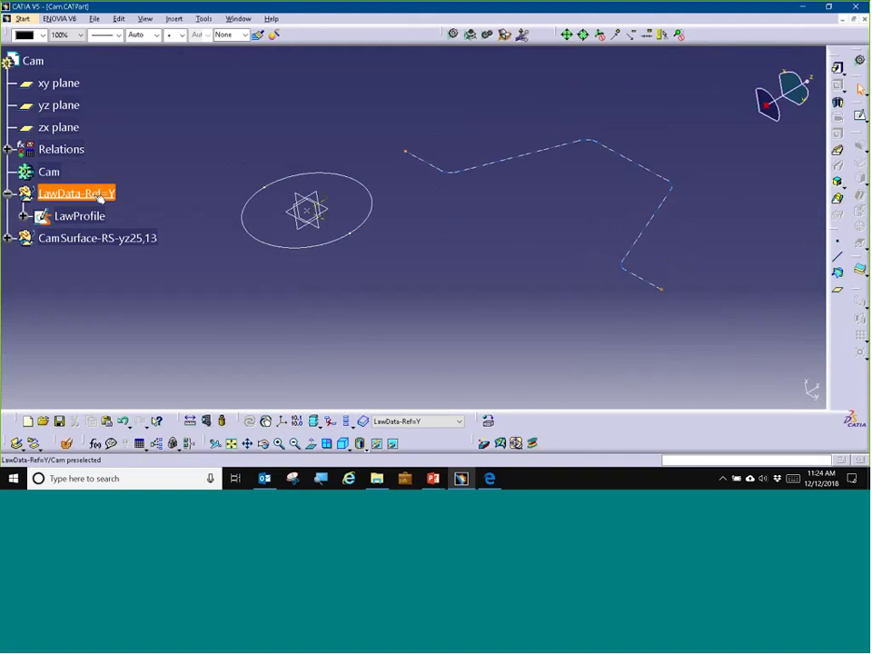
middle_click_drag(206, 119, 322, 117)
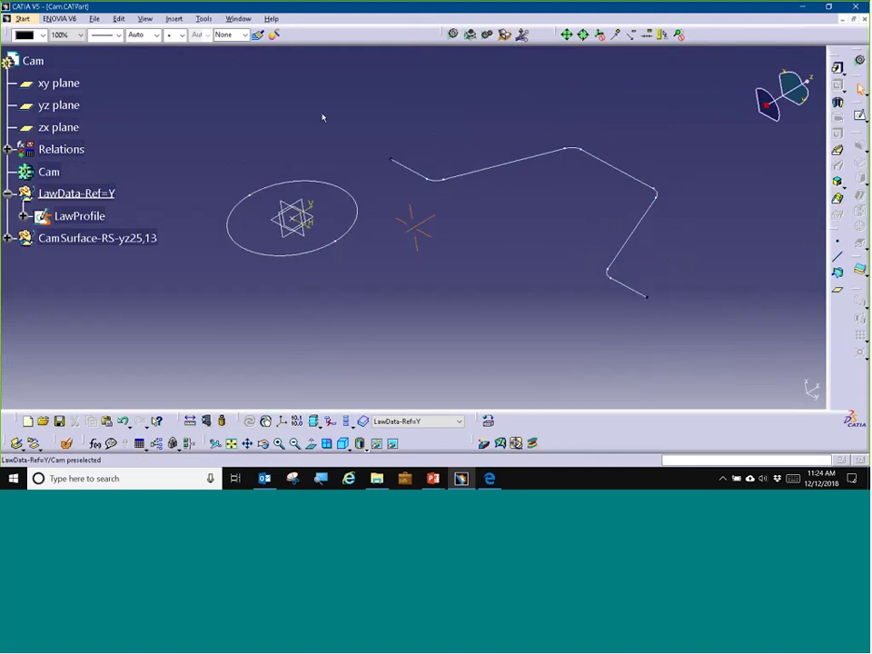
Switch to Generative Shape Design and create a law with the Y Axis as reference and LawProfile as definition.
middle_click(322, 118)
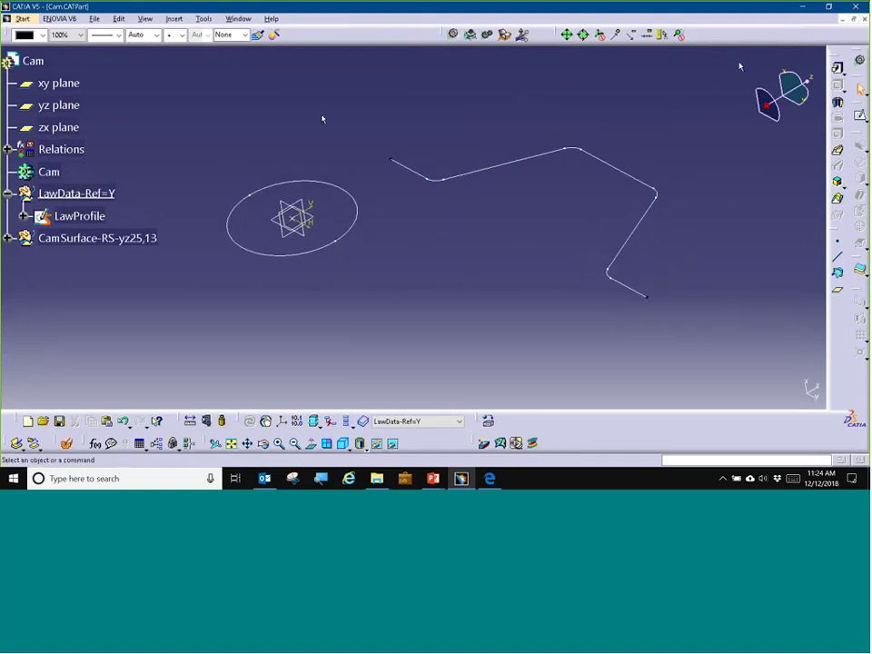
left_click(503, 38)
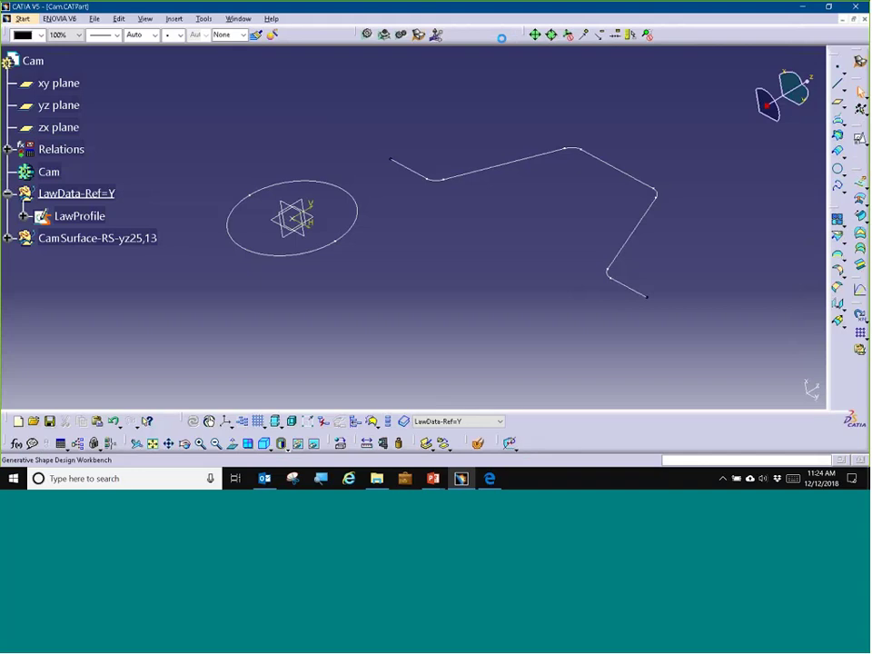
left_click(174, 19)
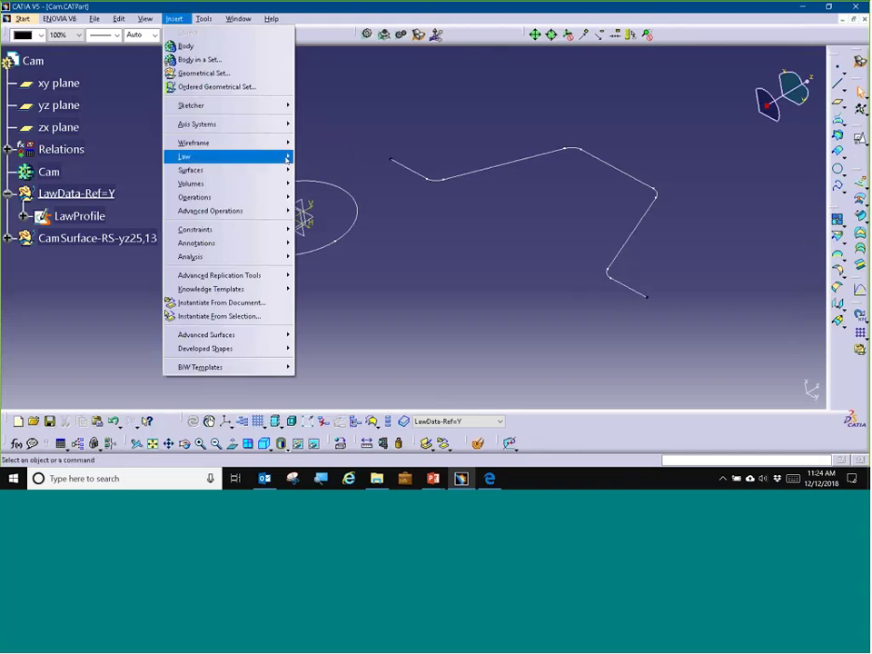
left_click(309, 157)
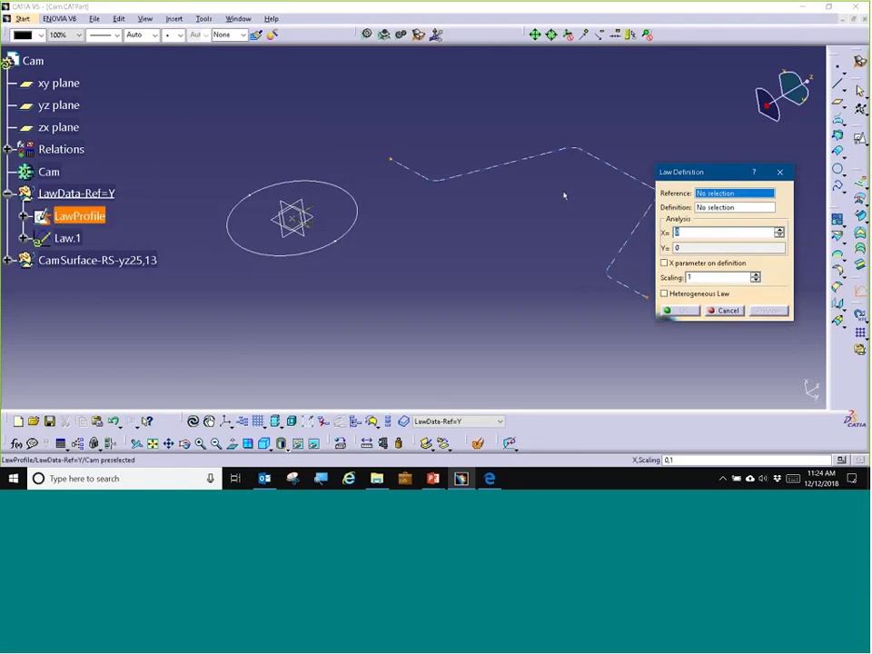
right_click(704, 196)
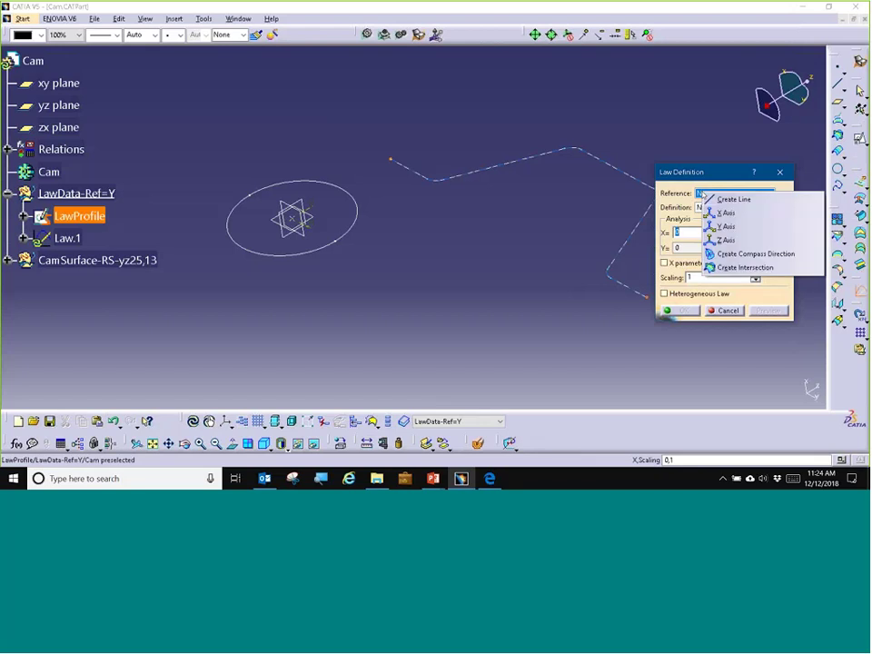
left_click(719, 228)
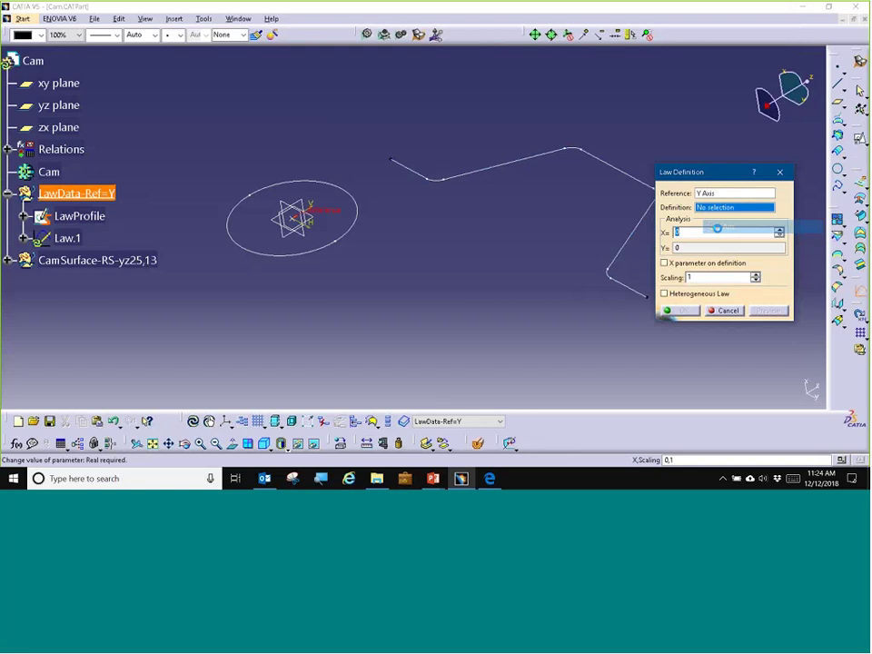
left_click(622, 177)
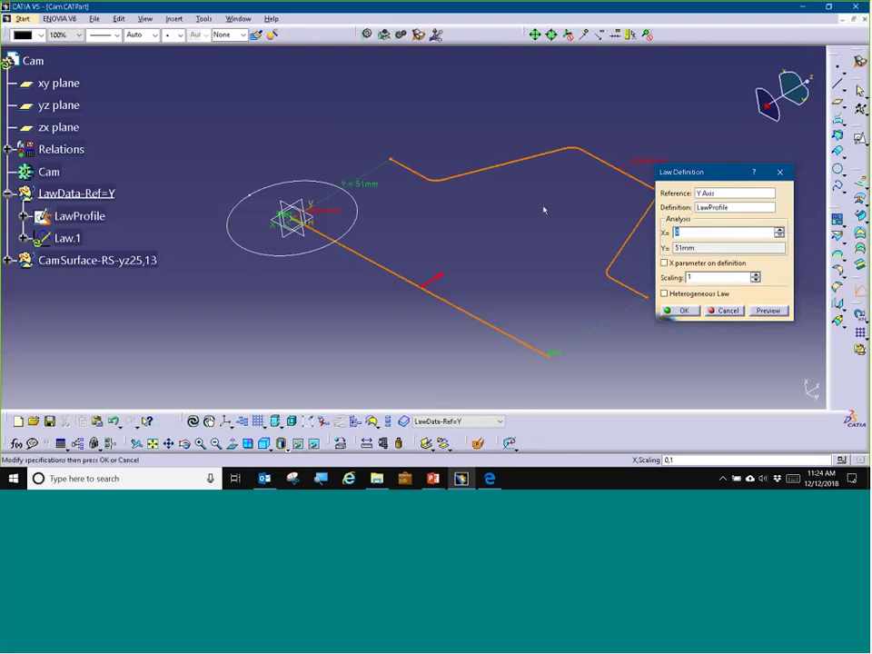
middle_click_drag(544, 208, 493, 166)
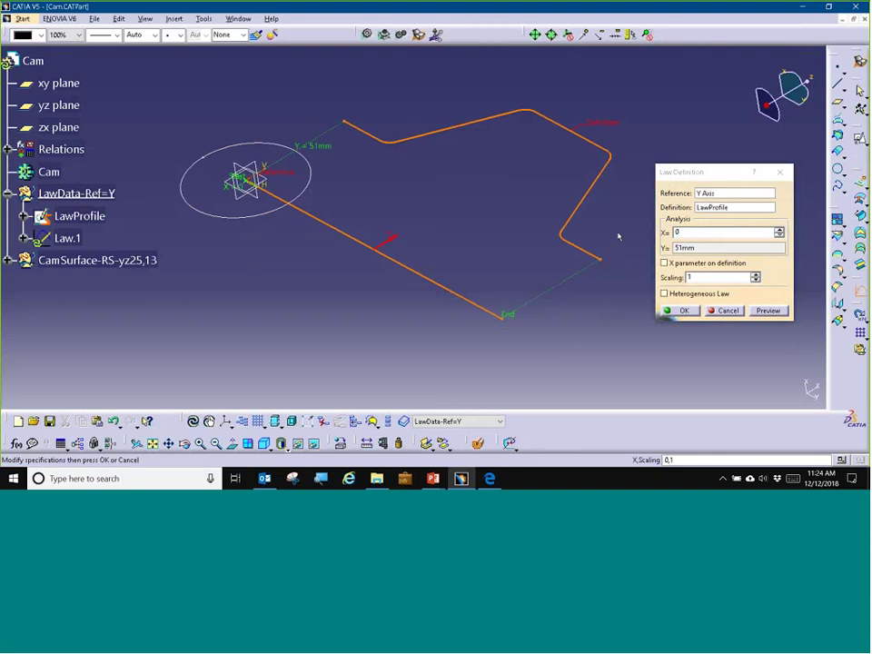
left_click(681, 310)
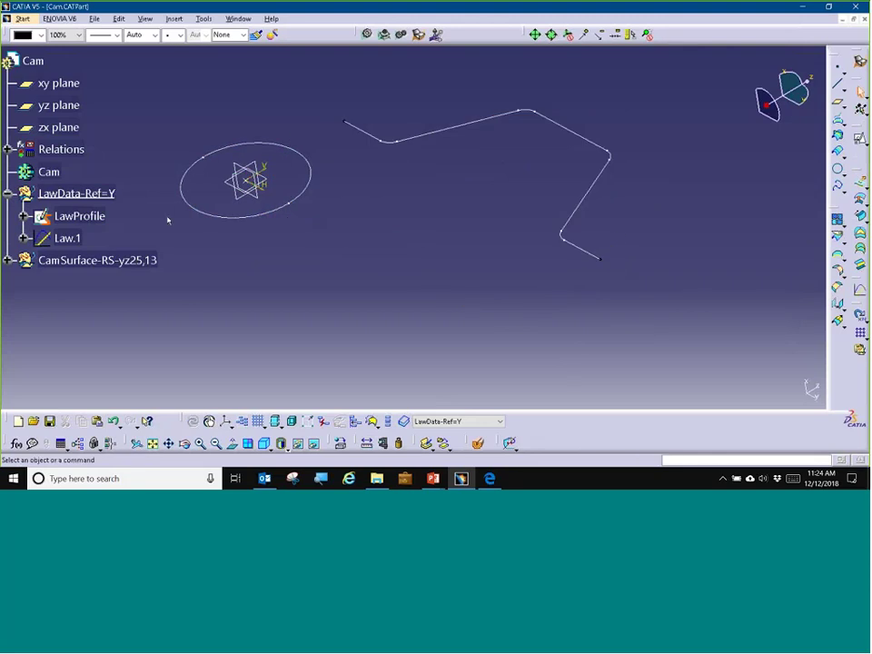
Start a line-profile swept surface of subtype With reference surface, using CamGuide as guide curve and the yz plane as reference surface.
middle_click_drag(459, 162, 507, 159)
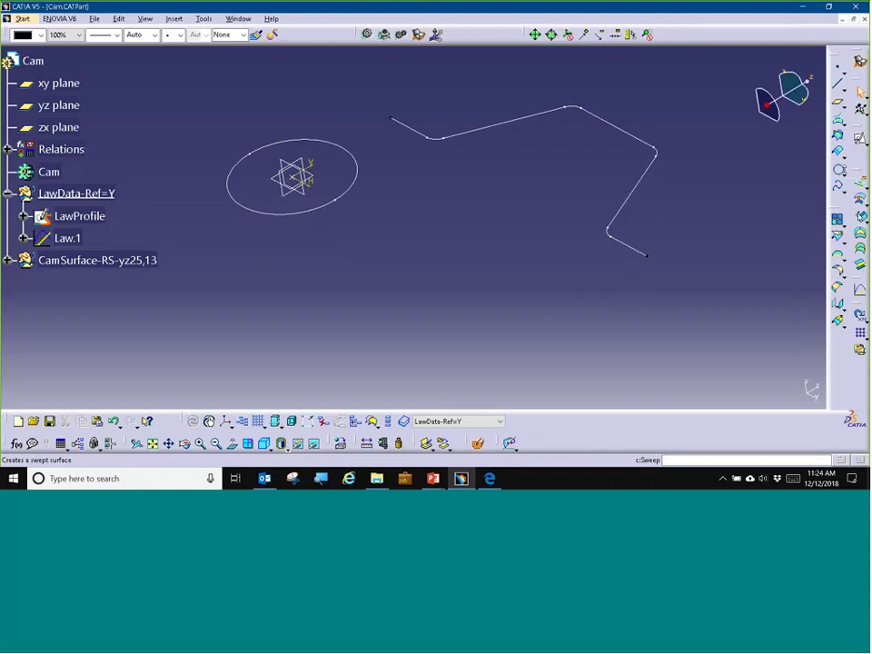
left_click(860, 216)
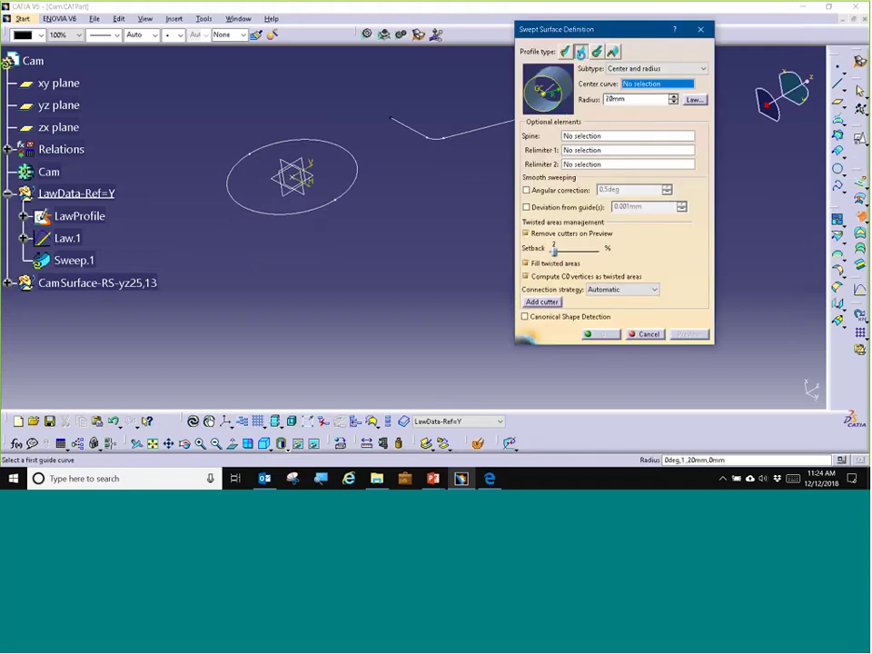
left_click(580, 52)
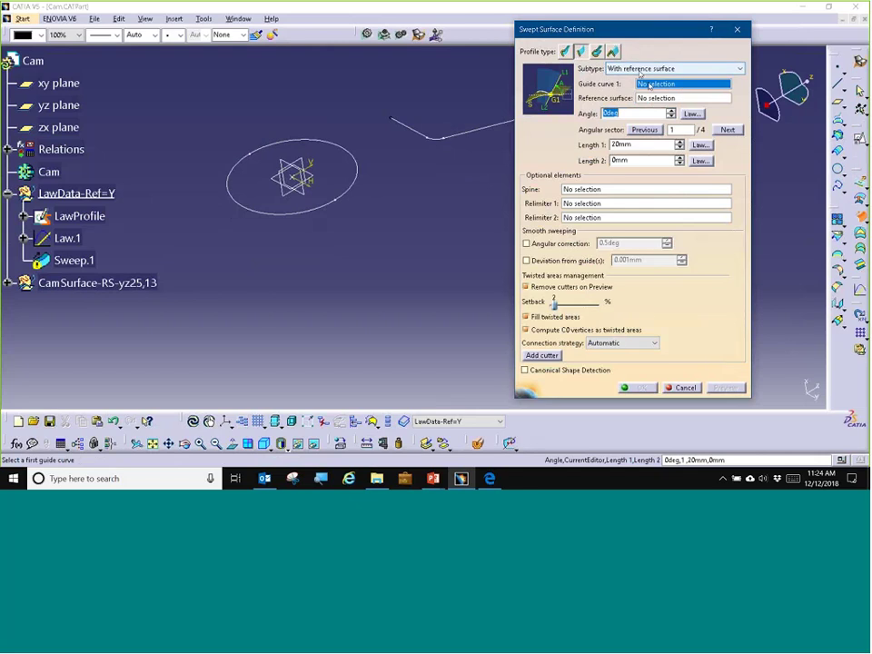
left_click(357, 179)
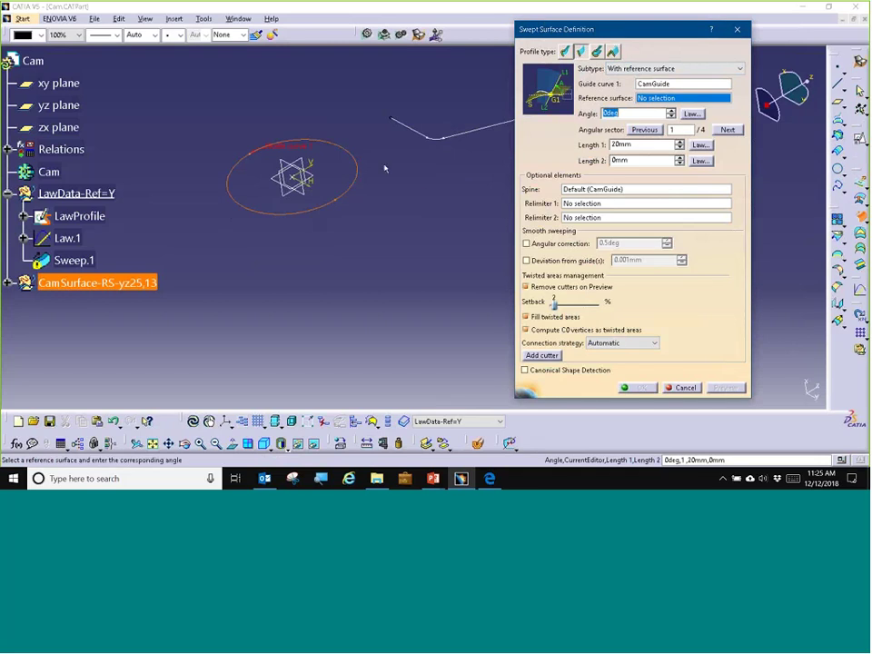
left_click(67, 105)
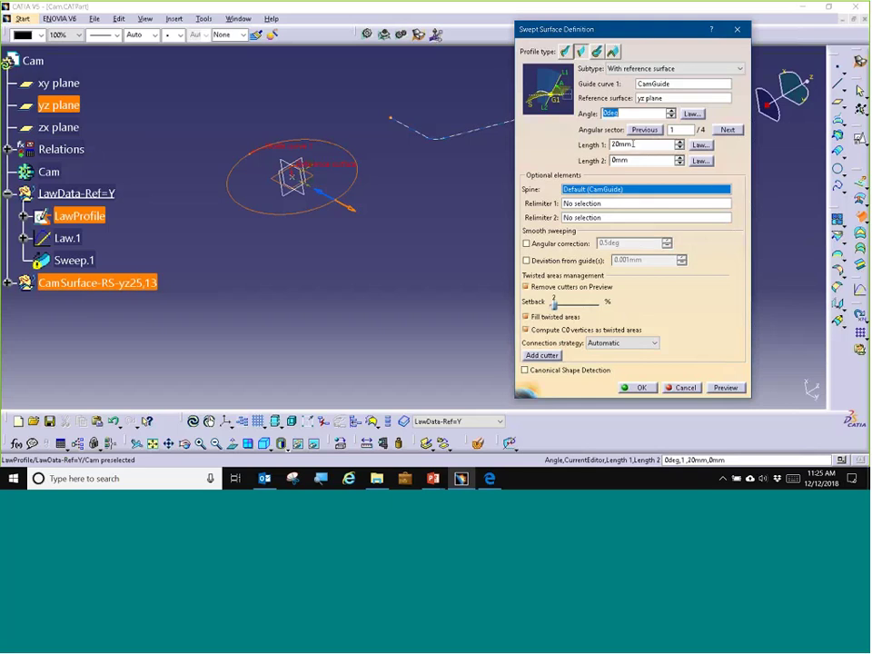
Set the sweep's Length 1 to 25 mm and Length 2 to 13 mm, and preview the surface.
double_click(634, 144)
type("25")
key("Tab")
type("13")
left_click(734, 389)
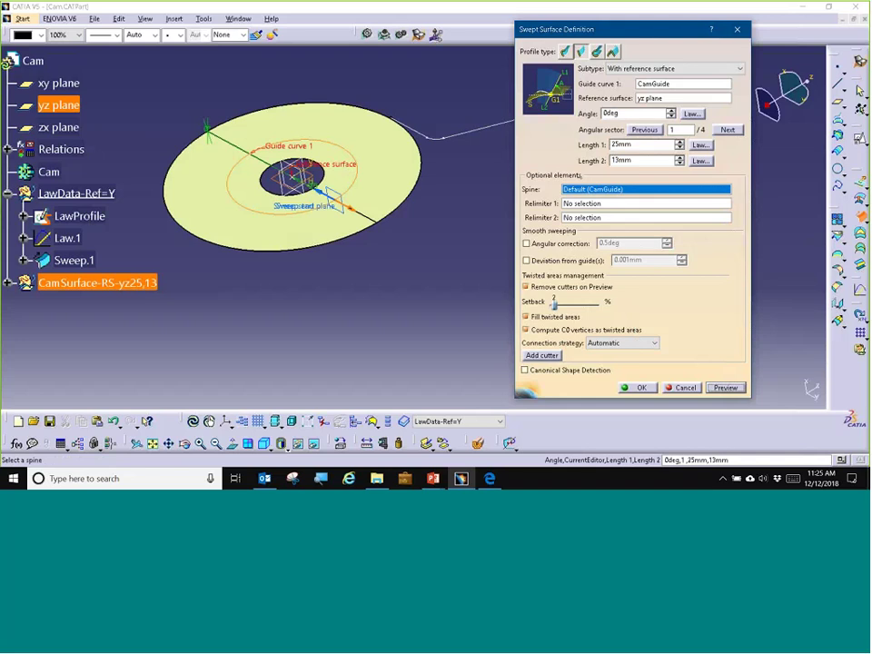
middle_click_drag(457, 176, 419, 217)
scroll(419, 217, "down", 1)
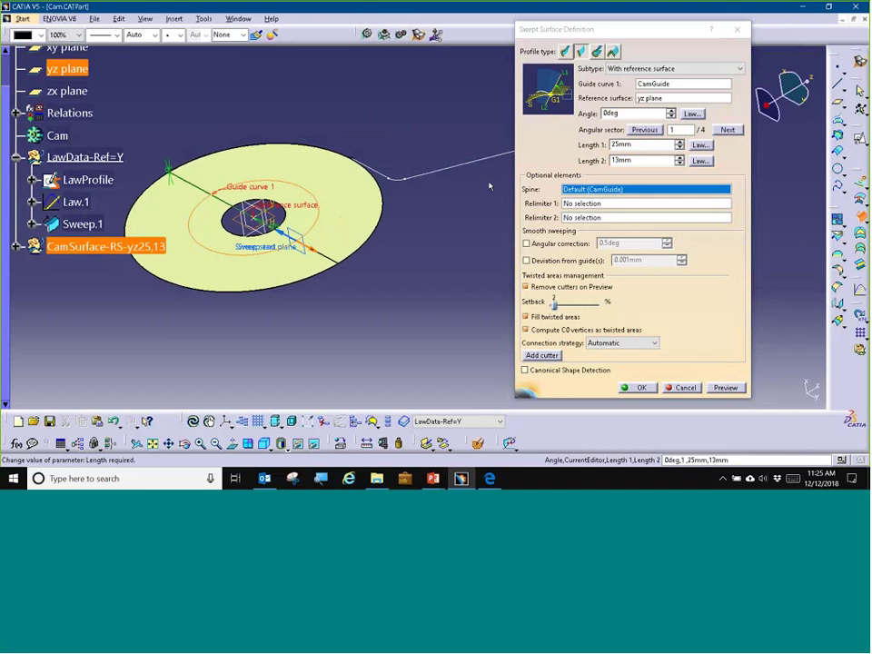
Control the sweep's Length 1 with Law.1 as an advanced law, preview the cam shape and create the surface.
left_click(701, 145)
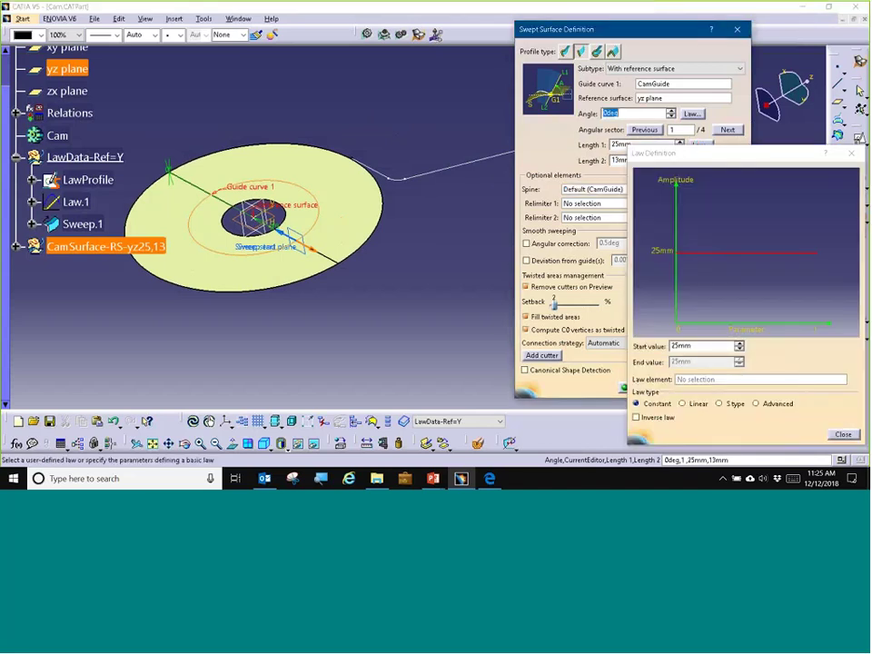
left_click(756, 403)
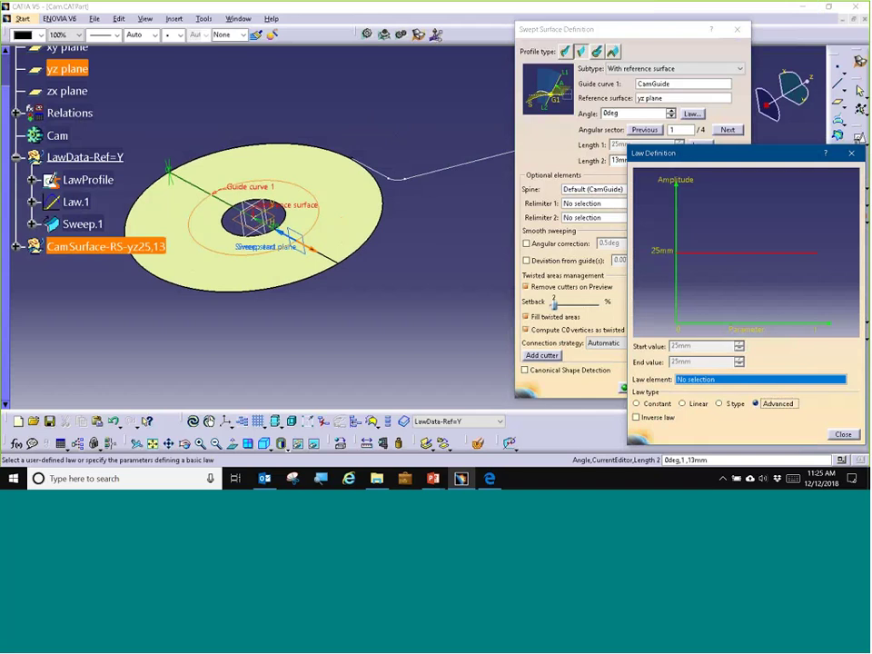
left_click(87, 203)
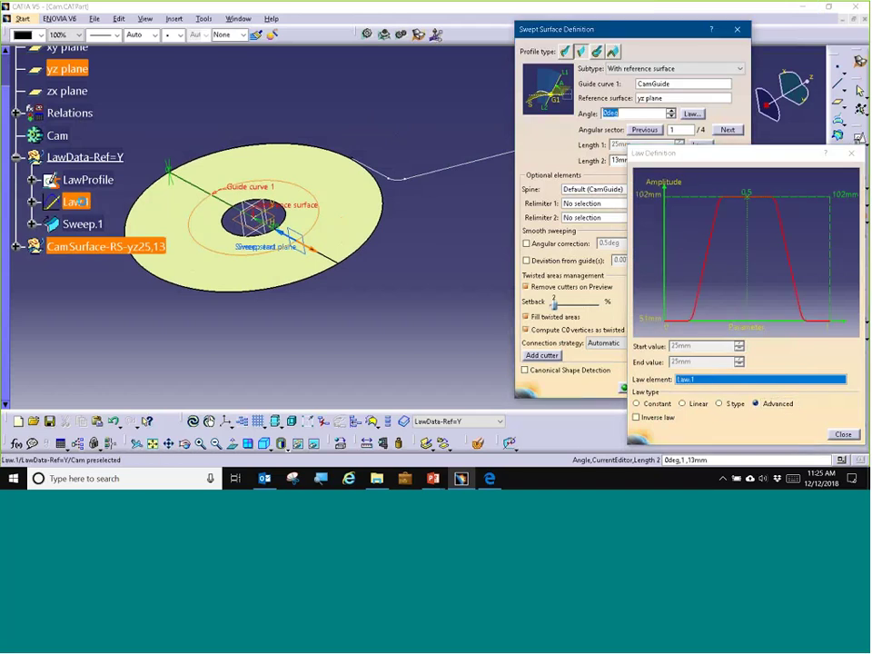
left_click(844, 434)
left_click(724, 388)
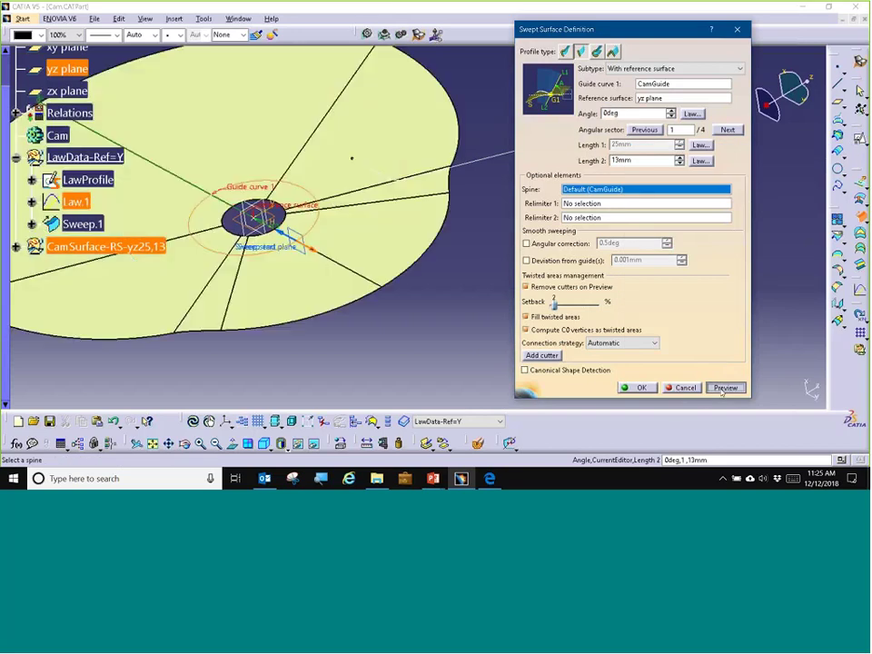
mouse_move(422, 279)
middle_mouse_down("ctrl")
mouse_move(424, 300)
mouse_move(430, 275)
middle_mouse_up("ctrl")
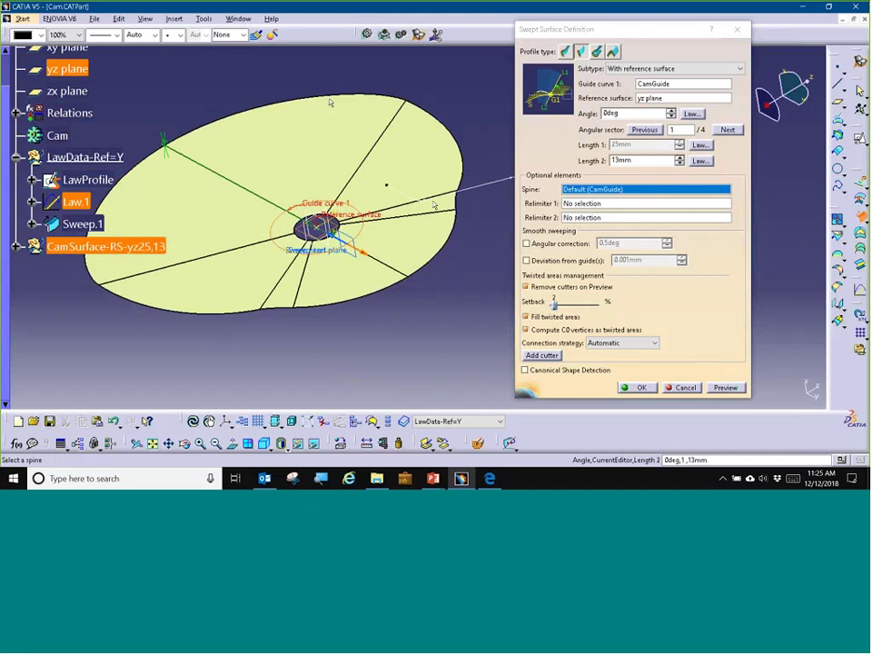
left_click(633, 387)
middle_click_drag(558, 250, 533, 196)
left_click(566, 205)
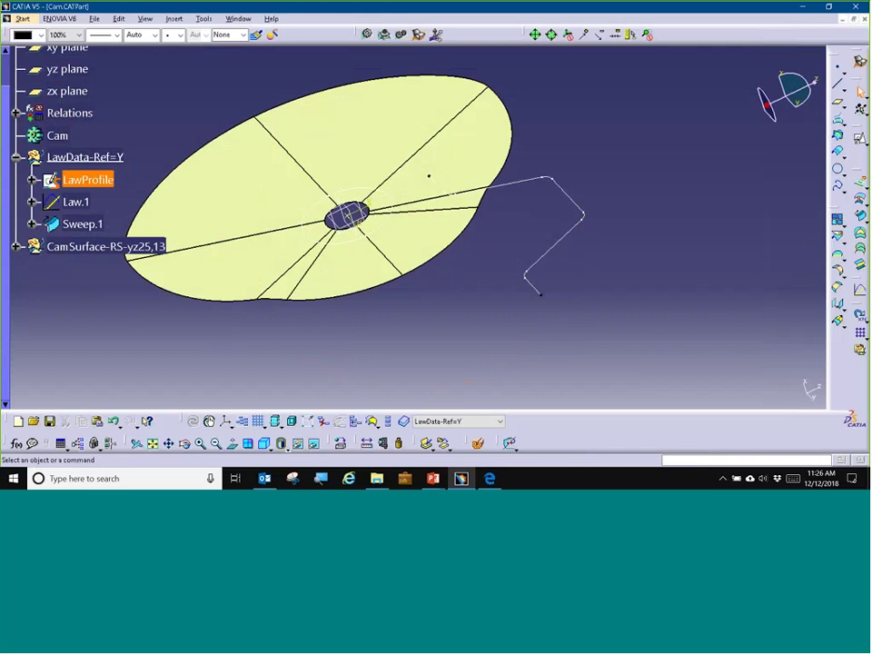
key("Escape")
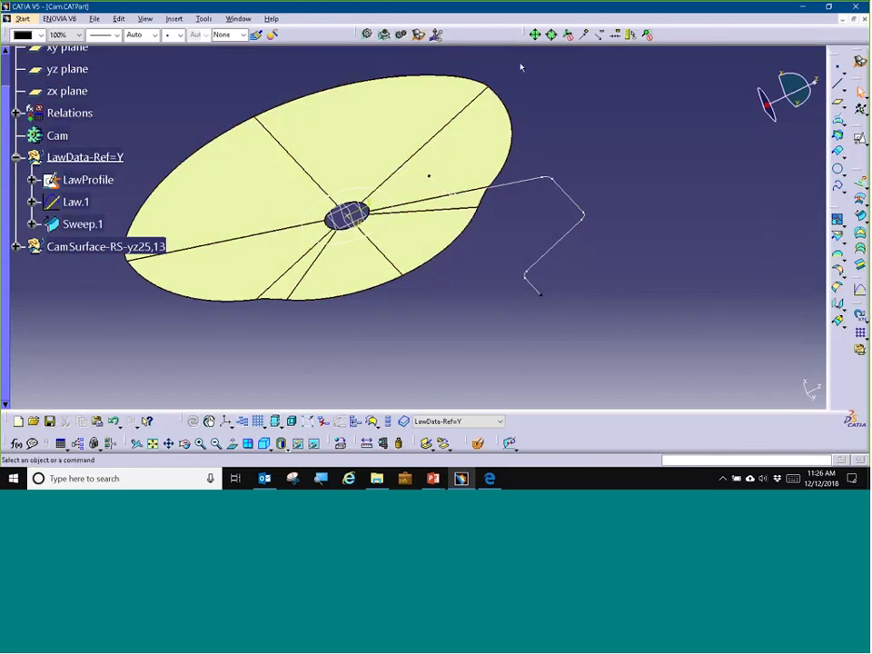
Switch to Part Design and thicken the cam sweep surface into a solid with a 20 mm first offset.
left_click(368, 36)
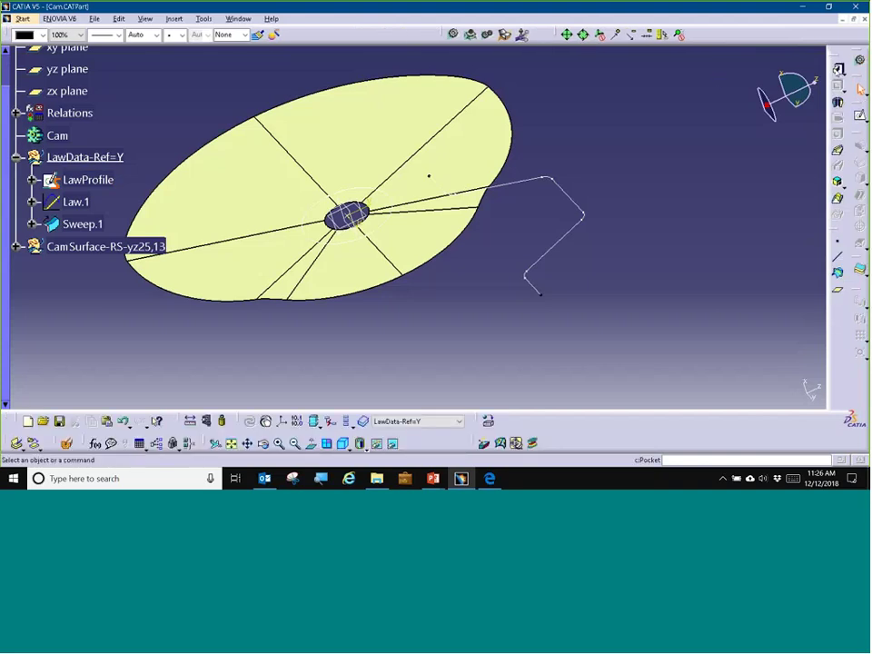
left_click(859, 269)
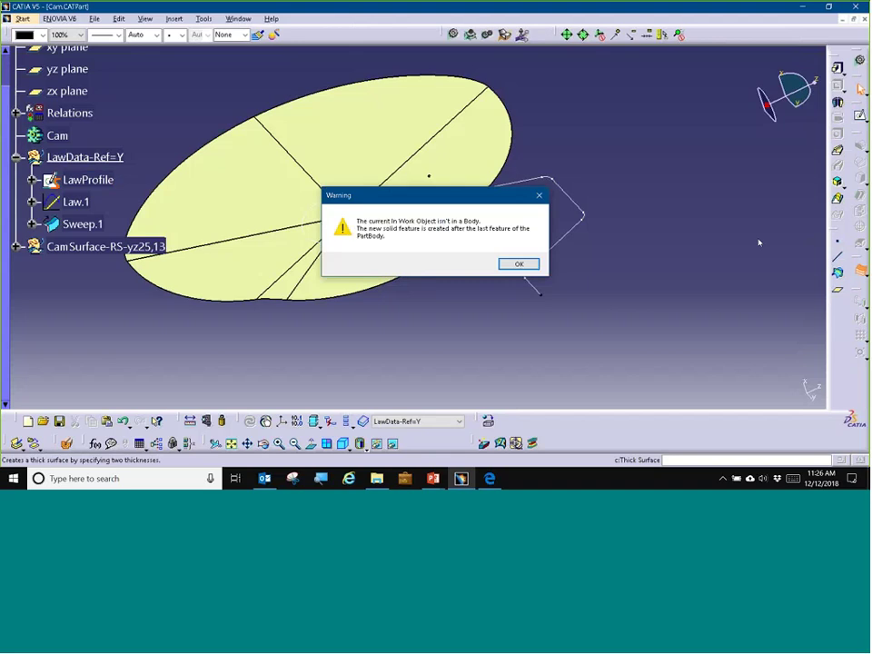
left_click(523, 263)
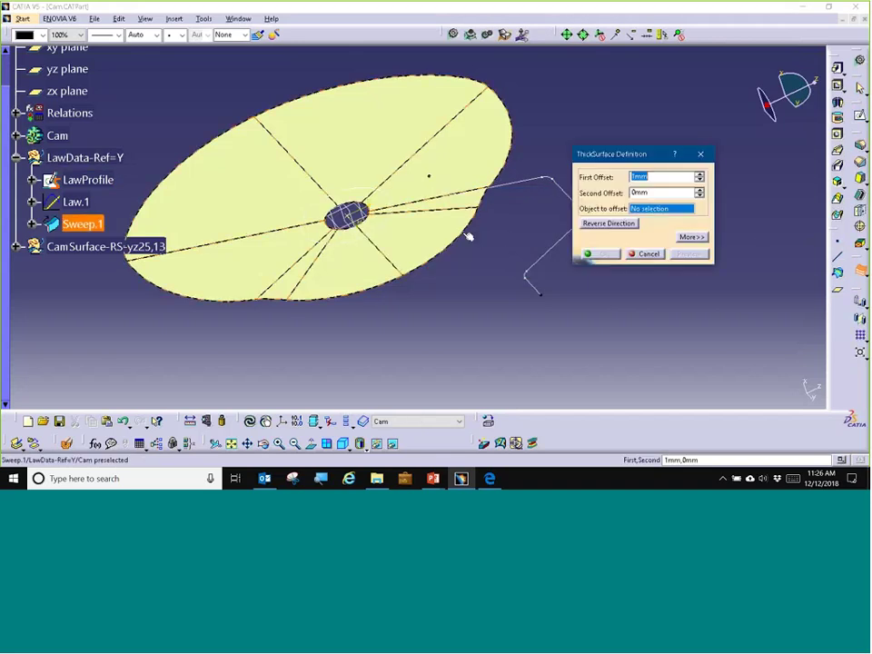
left_click(436, 229)
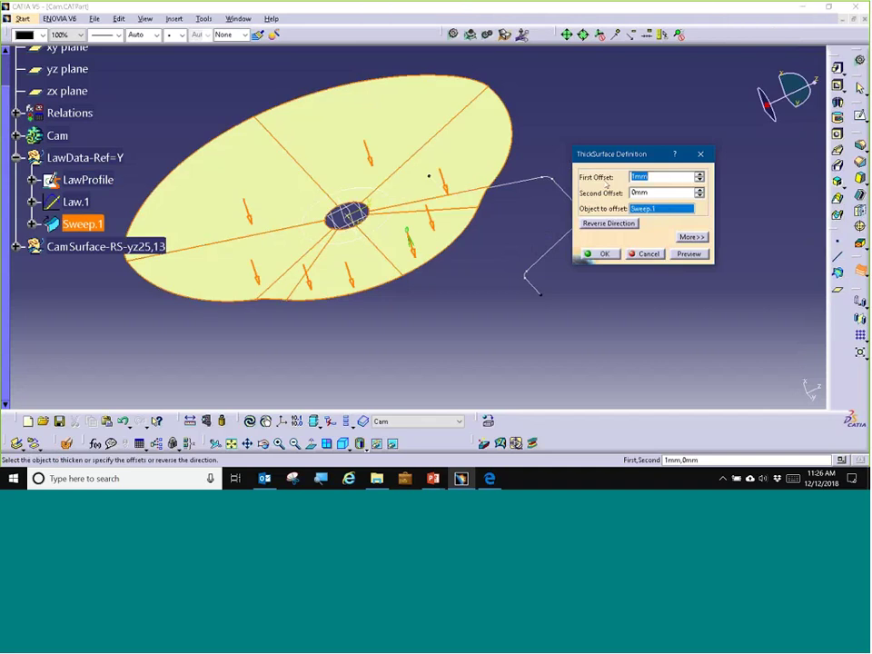
type("20")
left_click(604, 253)
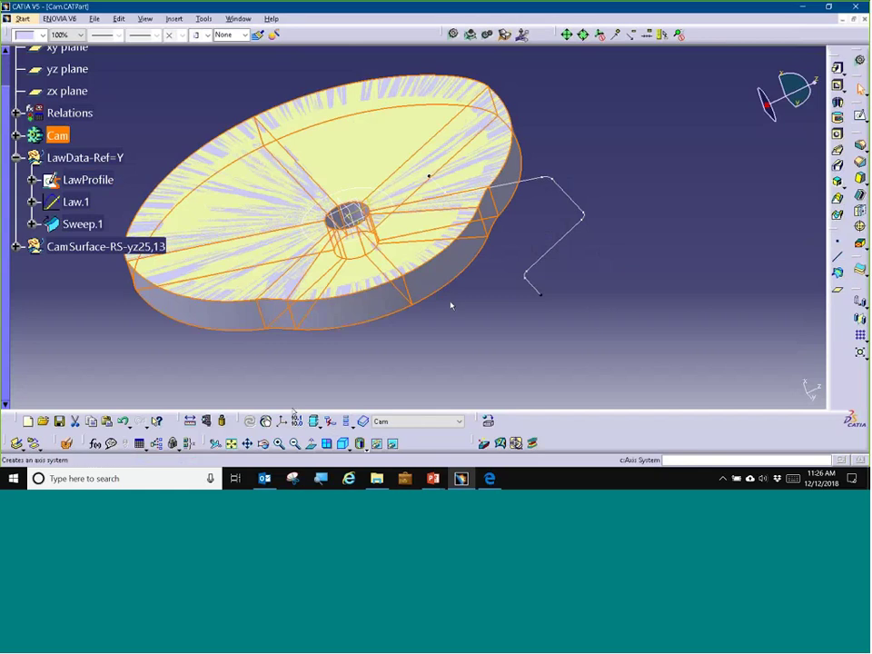
Hide the Sweep.1 surface so that only the thickened cam is displayed.
left_click(190, 422)
left_click(82, 224)
right_click(84, 226)
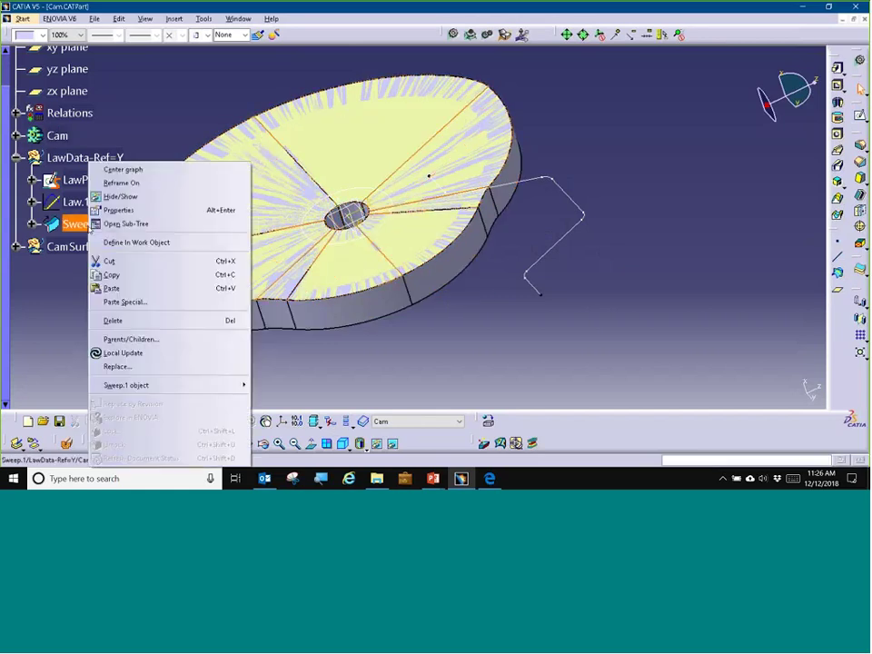
left_click(120, 196)
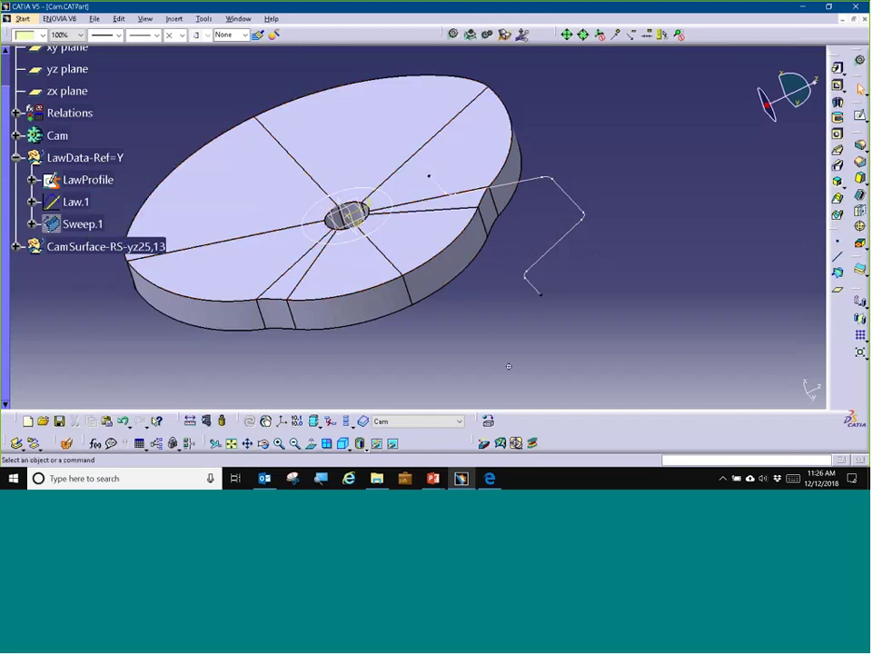
Display the model in plain shading without edges and inspect the cam's outline against the law profile.
middle_click_drag(506, 366, 410, 296)
scroll(617, 303, "down", 1)
left_click(366, 424)
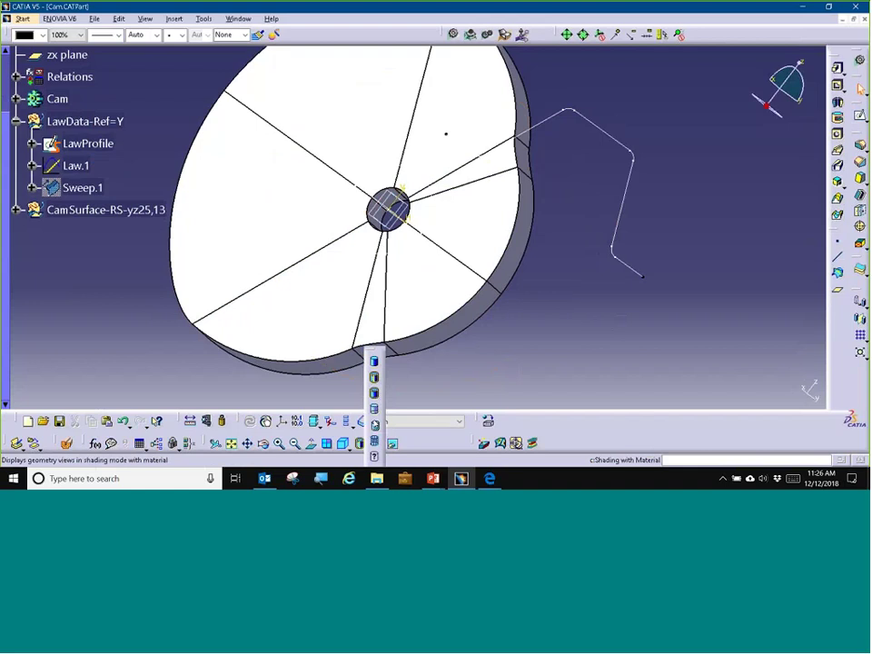
left_click(375, 363)
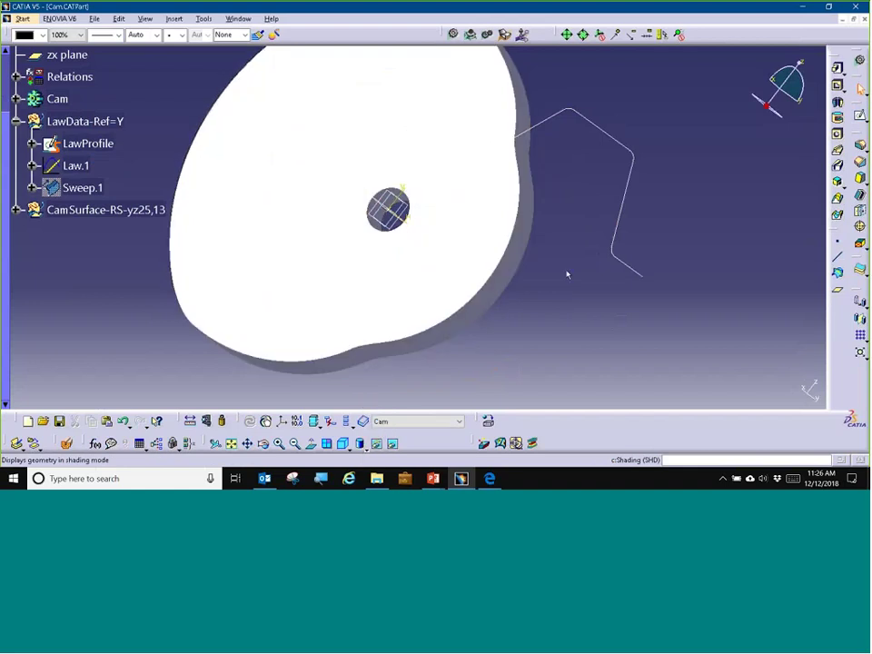
mouse_move(567, 272)
middle_mouse_down()
mouse_move(501, 303)
mouse_move(477, 263)
middle_mouse_up()
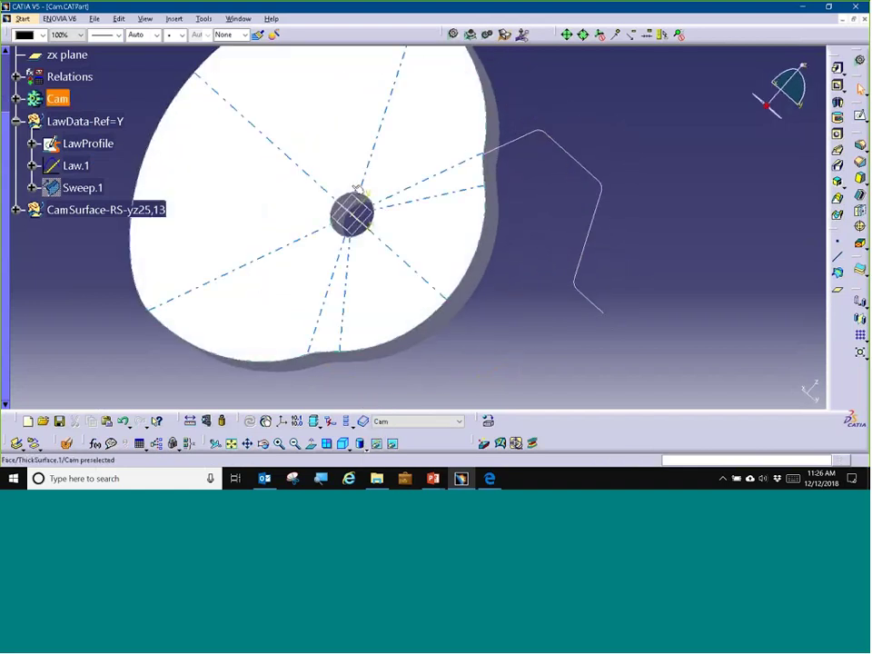
mouse_move(463, 179)
middle_mouse_down()
mouse_move(463, 195)
mouse_move(499, 220)
mouse_move(433, 245)
mouse_move(469, 197)
mouse_move(463, 187)
middle_mouse_up()
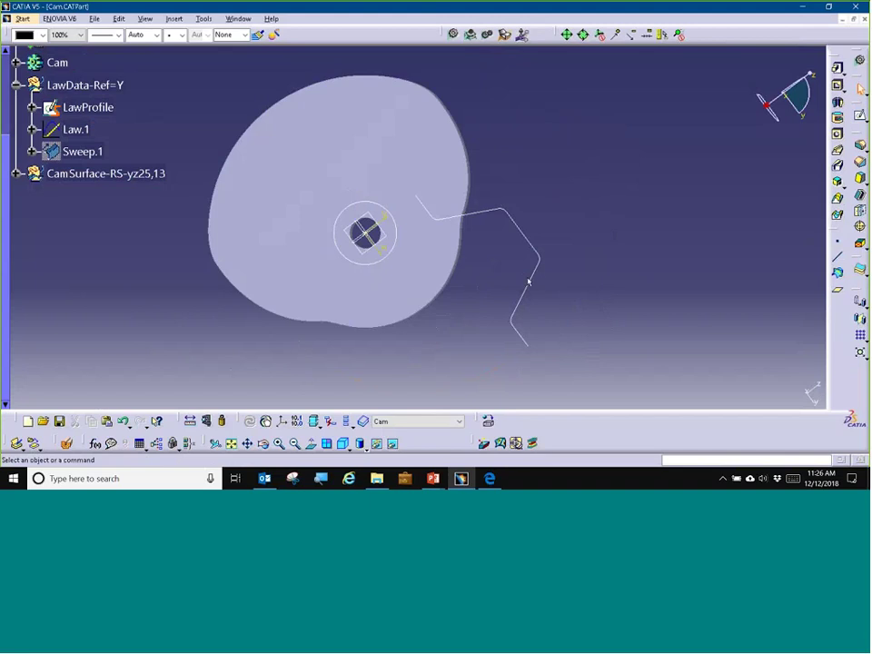
middle_click_drag(528, 283, 370, 91)
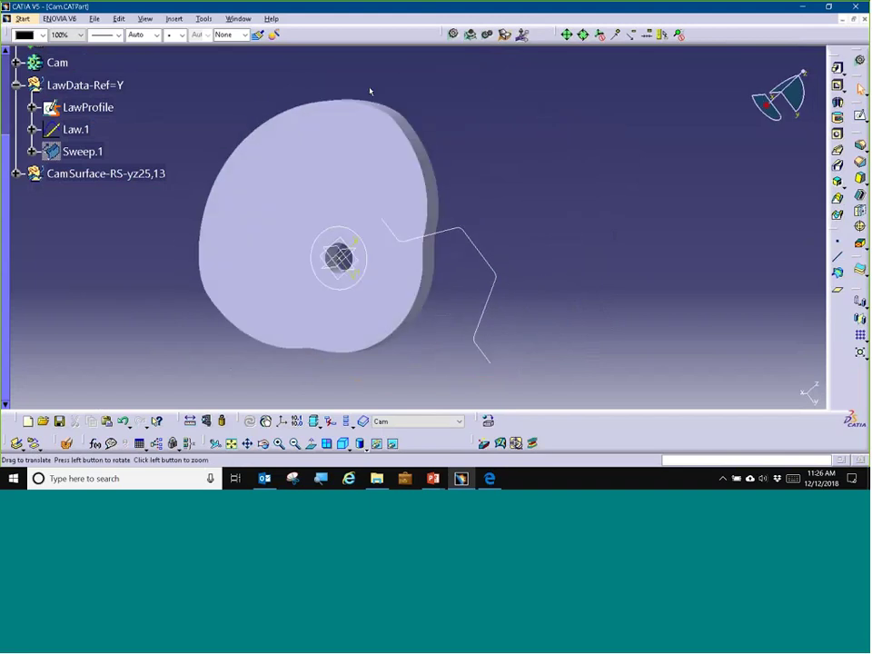
Switch to the open Impeller-A-Complete part and inspect the shape of its blades.
left_click(238, 18)
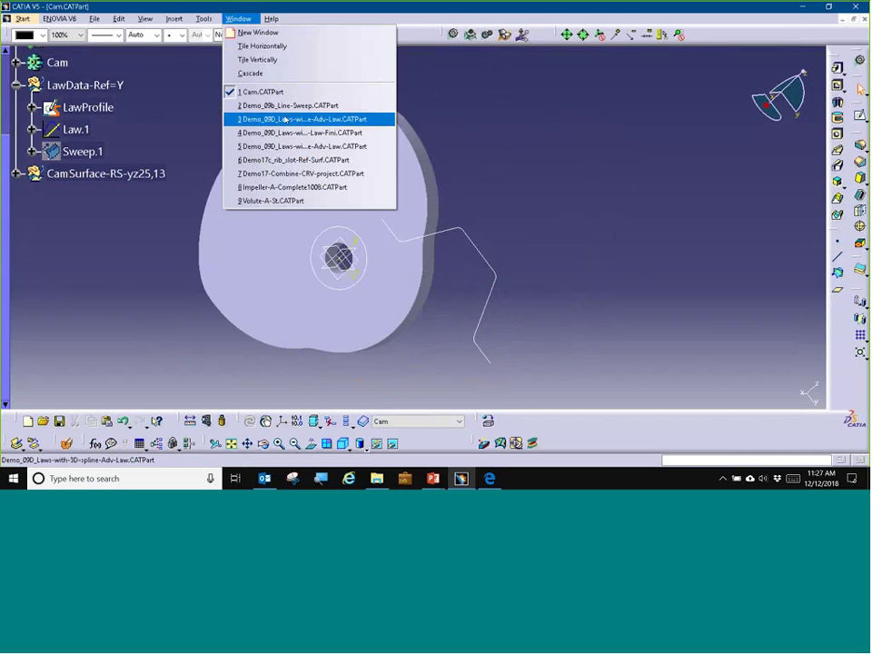
left_click(283, 187)
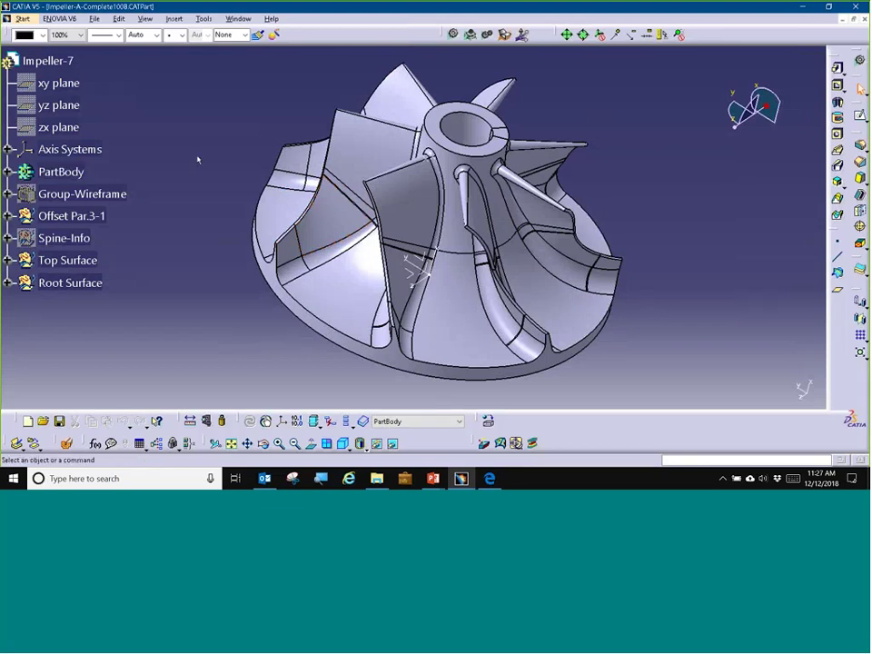
middle_click_drag(348, 170, 401, 138)
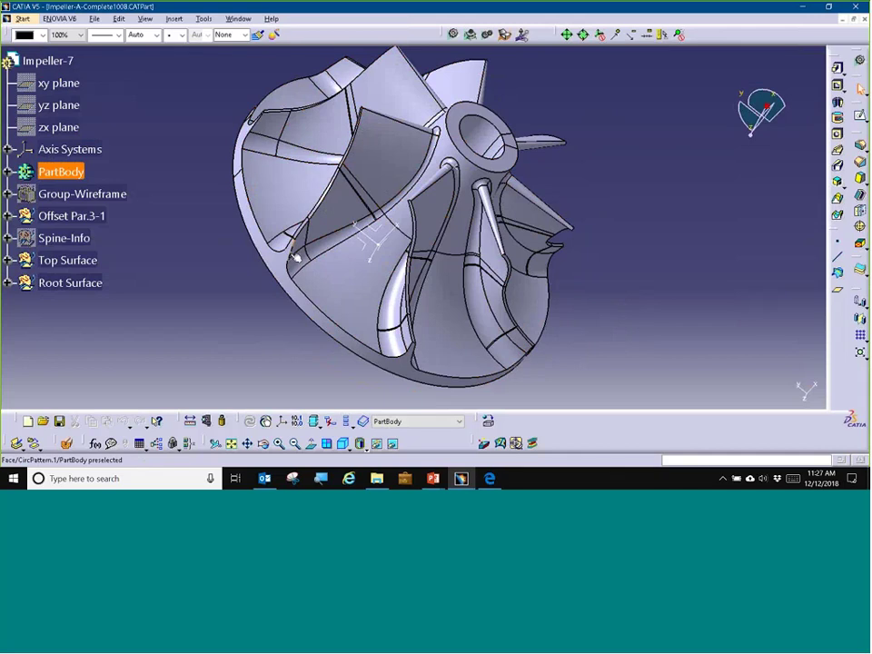
middle_click_drag(359, 202, 360, 229)
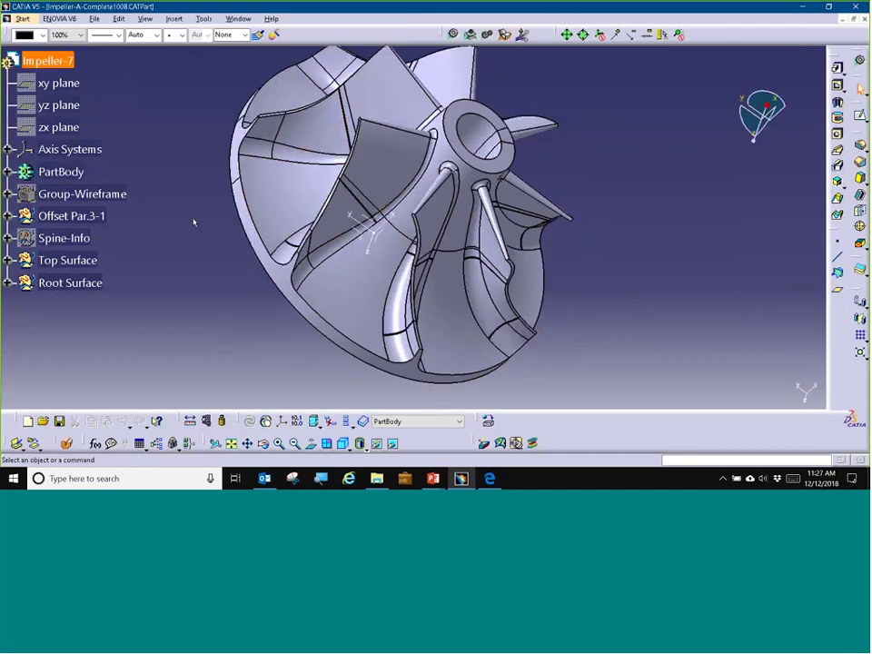
Show the Group-Wireframe set so the blade's construction curves are displayed over the impeller.
right_click(76, 195)
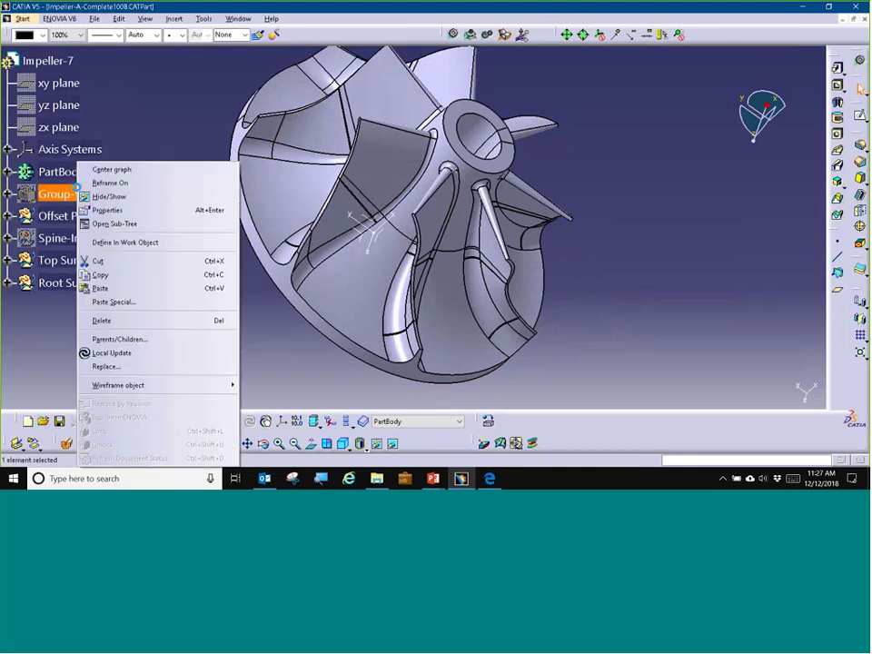
left_click(130, 196)
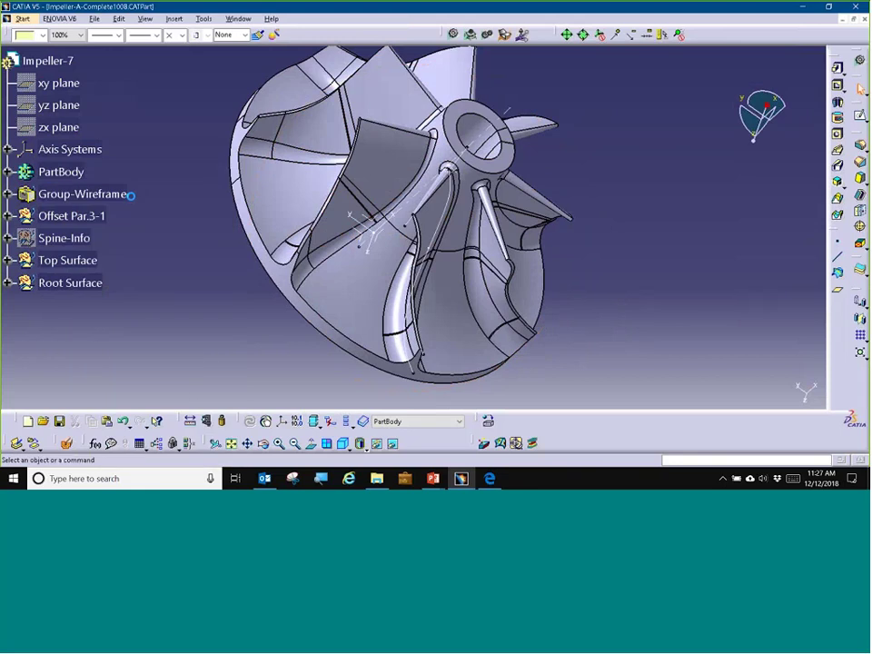
middle_click_drag(323, 288, 286, 209)
scroll(287, 209, "up", 1)
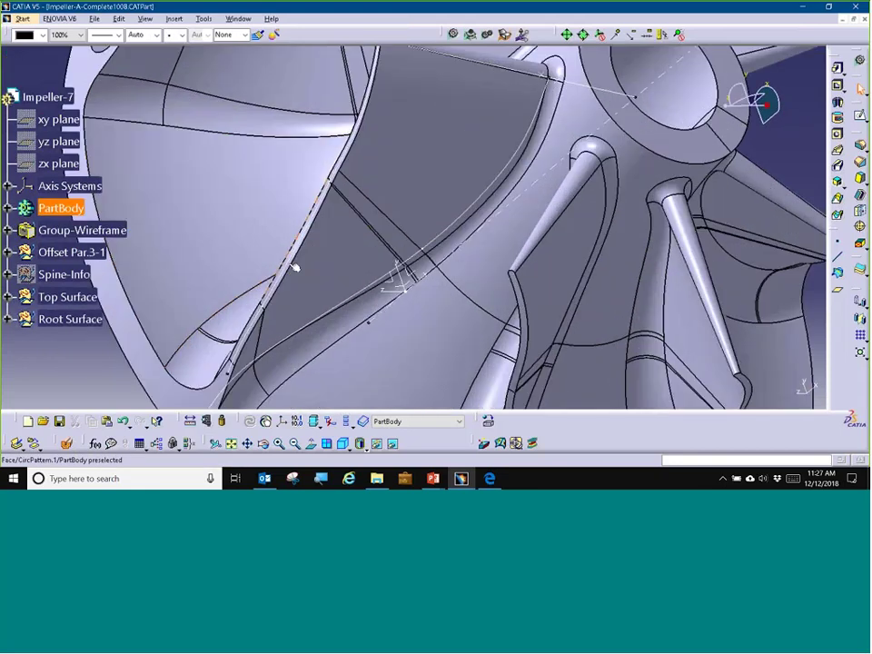
Hide PartBody to examine the blade's root and top curves alone, and display the solid again.
right_click(51, 209)
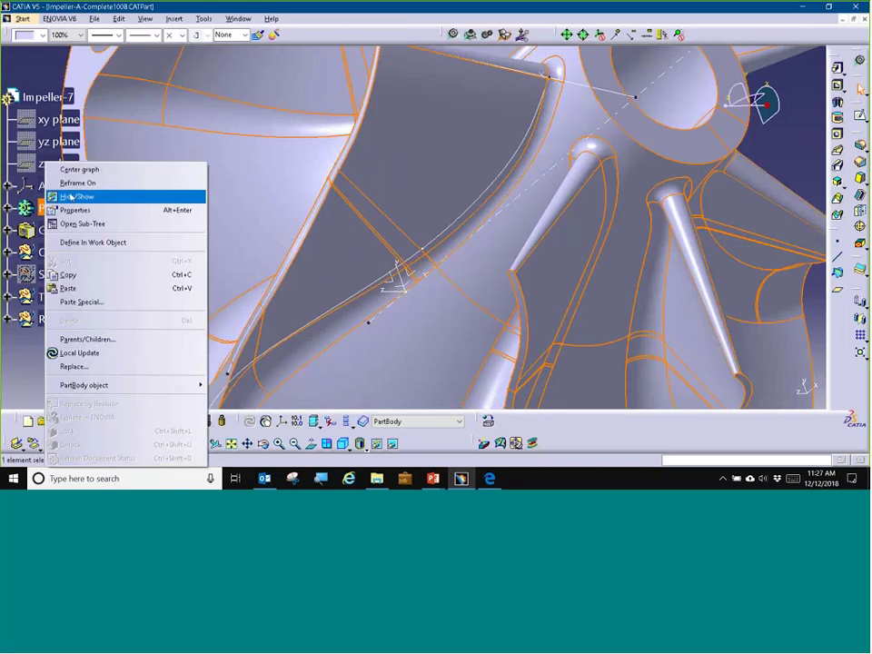
left_click(73, 196)
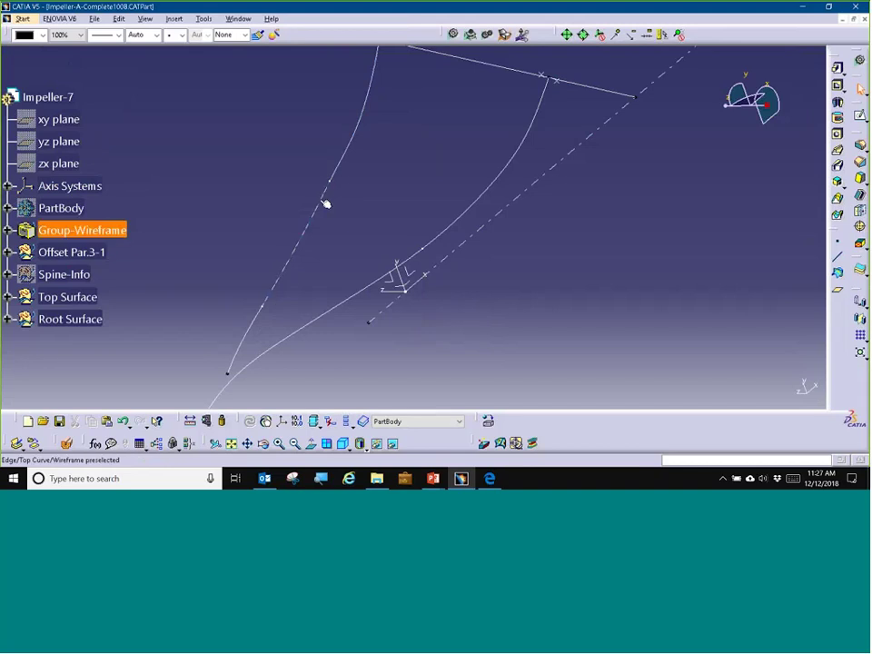
middle_click_drag(326, 203, 380, 145)
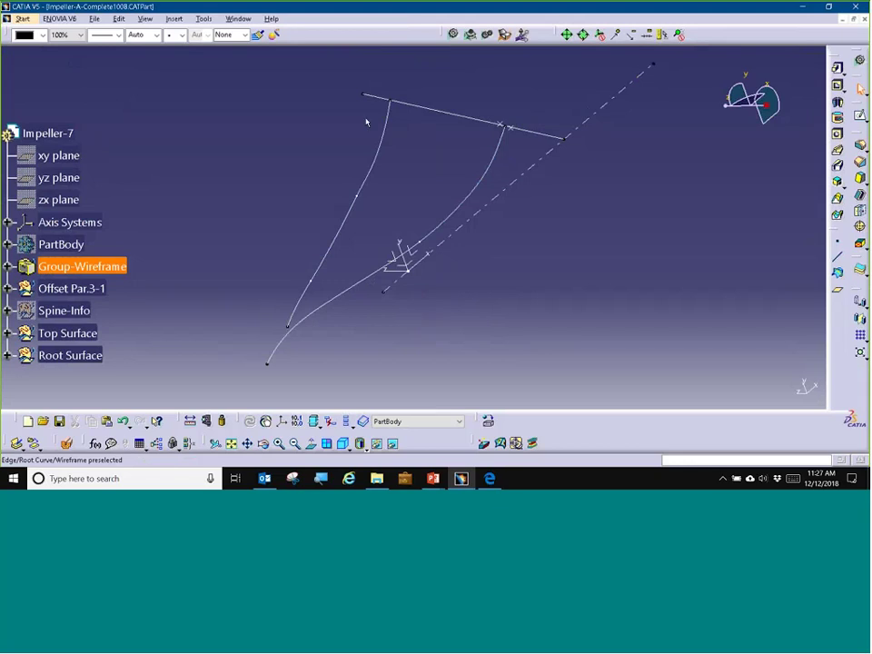
right_click(81, 243)
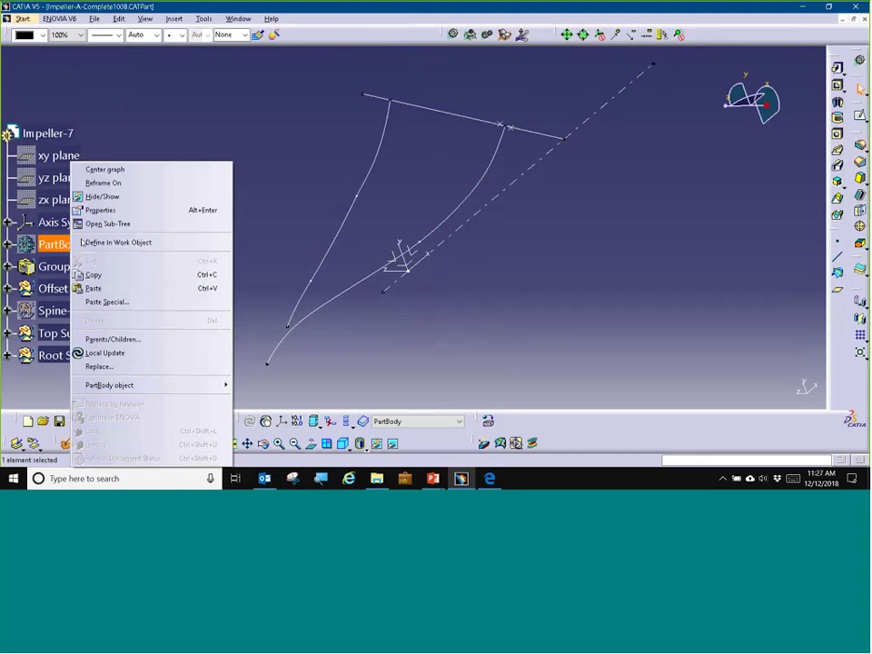
left_click(119, 198)
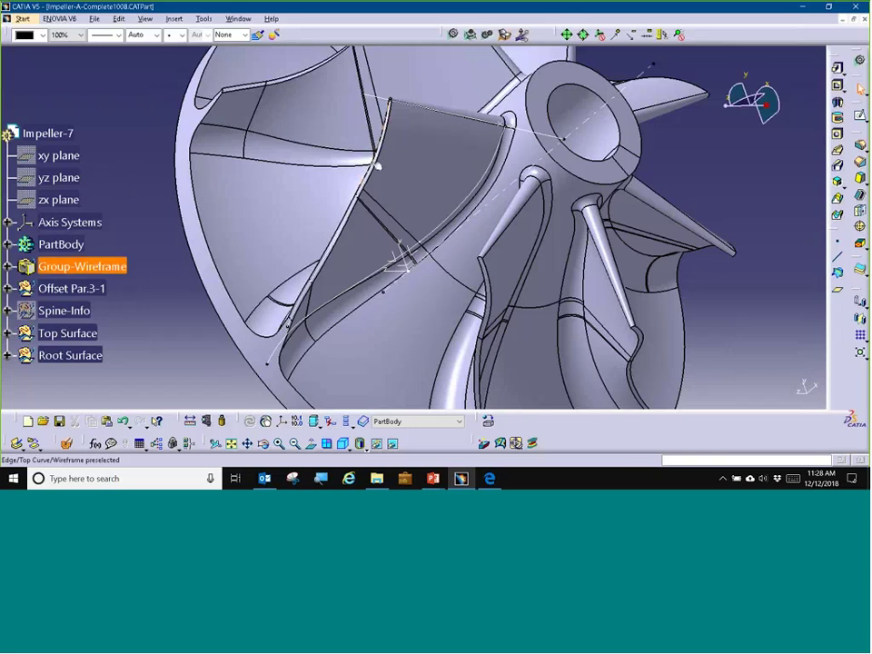
middle_click_drag(417, 173, 363, 264)
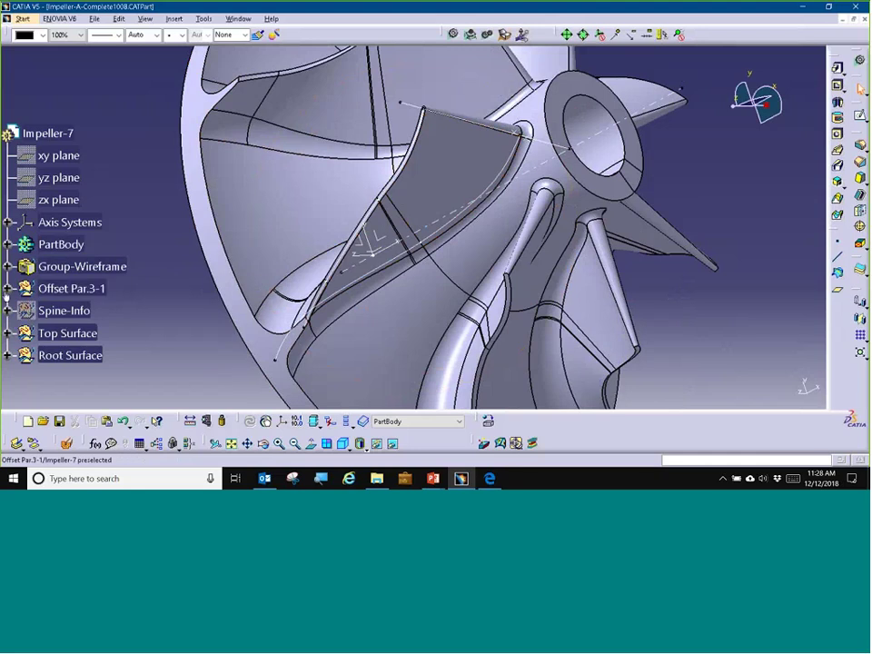
Open the definition of Parallel.3 in Offset Par.3-1 and examine its offset along the blade's root curve.
left_click(11, 288)
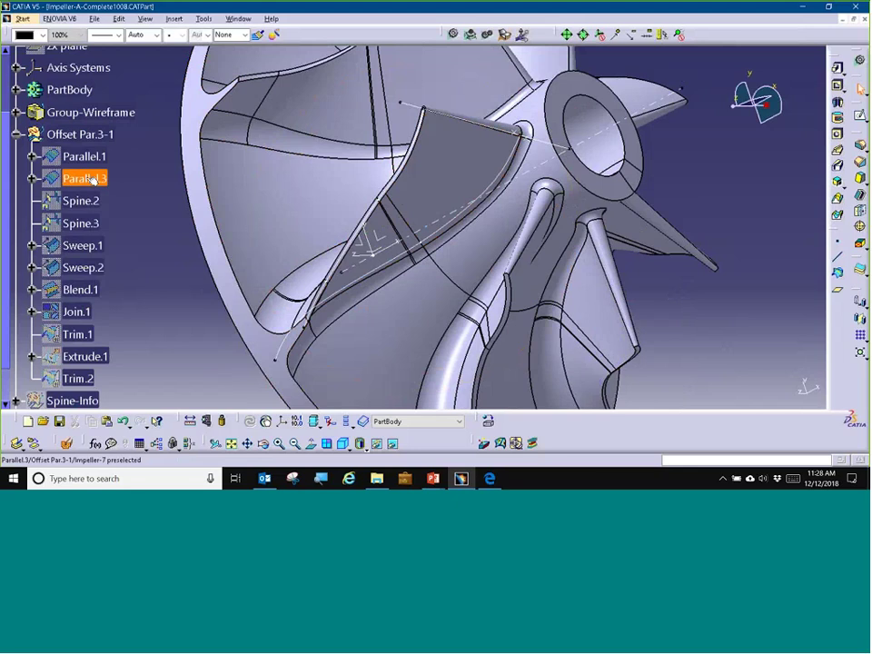
double_click(91, 179)
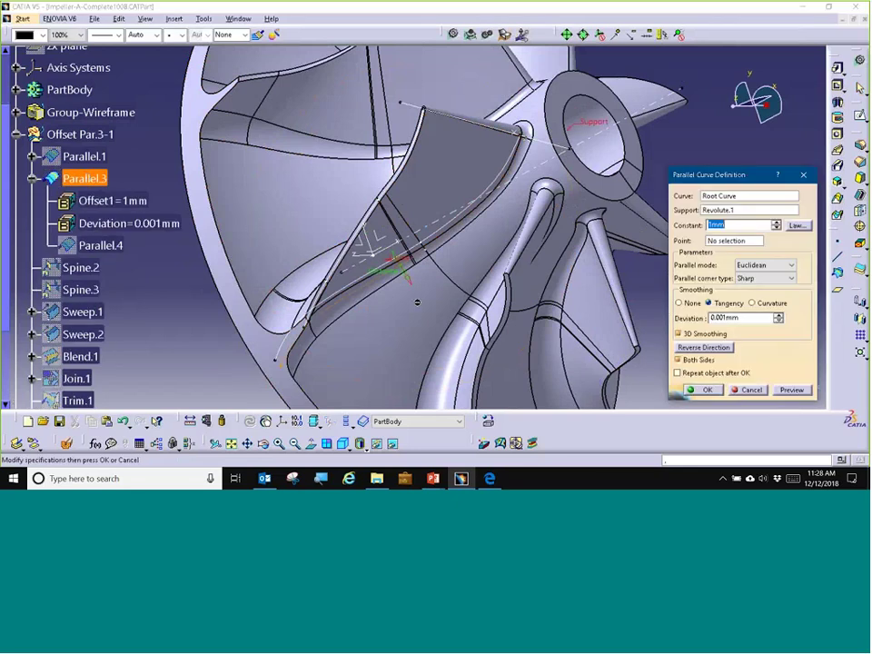
middle_click_drag(418, 305, 499, 173)
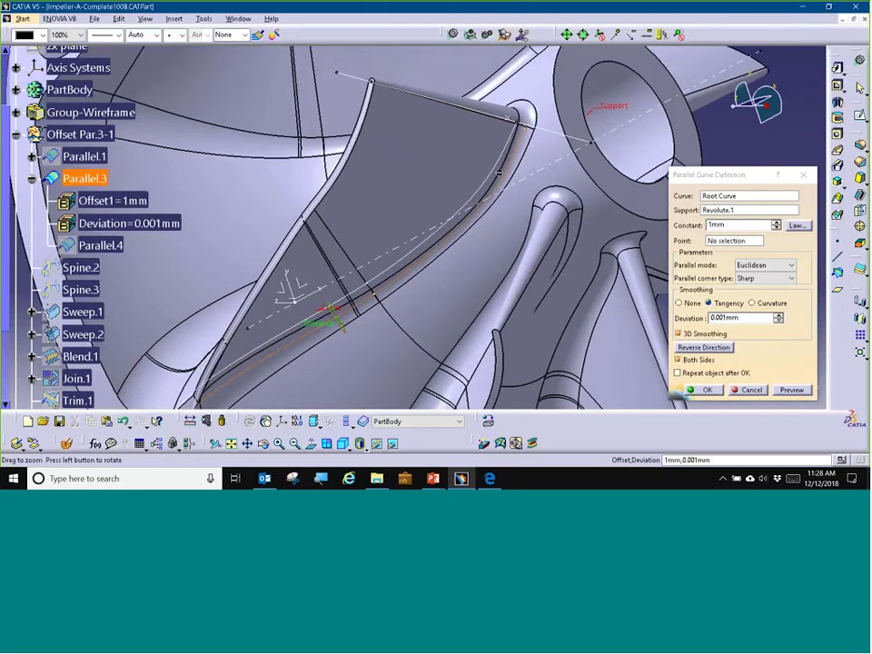
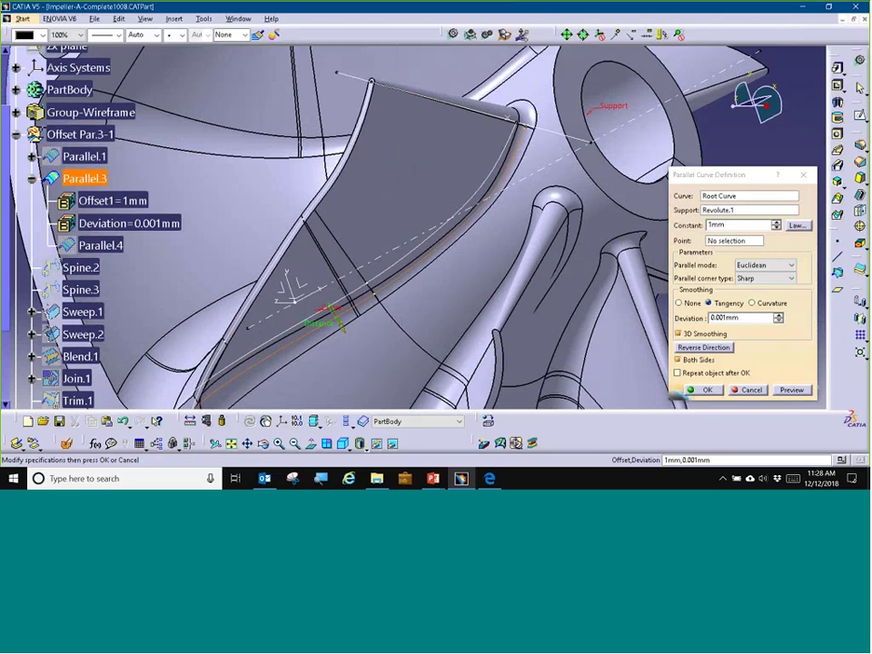
middle_click(367, 291)
mouse_move(274, 331)
middle_mouse_down()
mouse_move(324, 282)
mouse_move(281, 328)
middle_mouse_up()
scroll(324, 282, "down", 1)
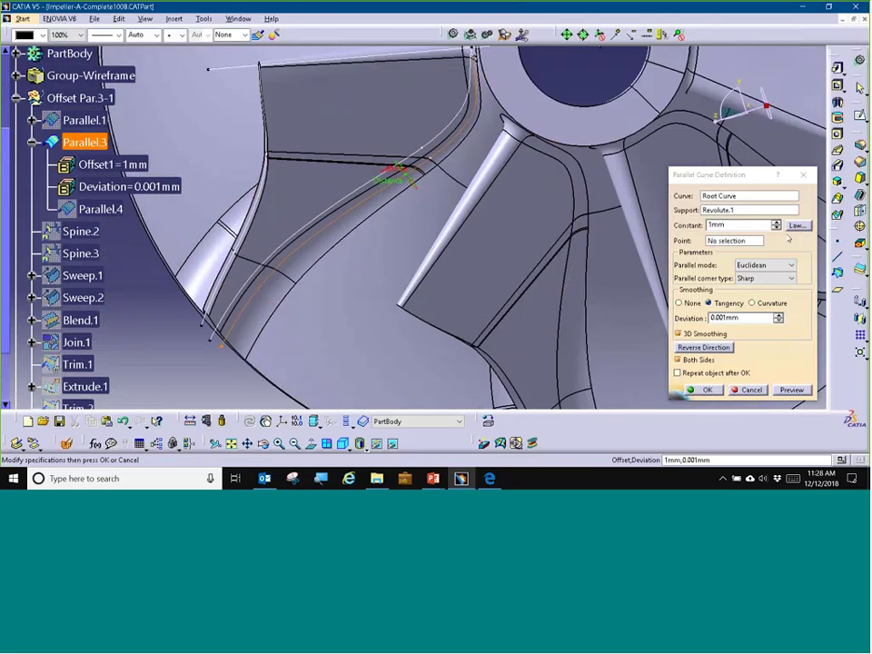
Replace the constant offset of Parallel.3 with a linear law that has an end value of 2 mm.
left_click(797, 225)
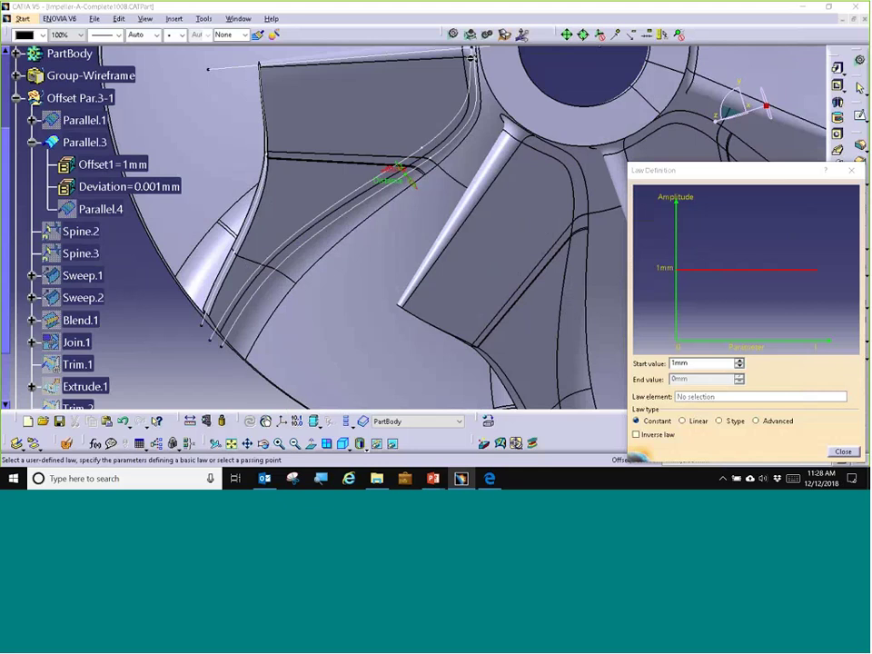
left_click(682, 420)
left_click_drag(693, 379, 640, 384)
type("20")
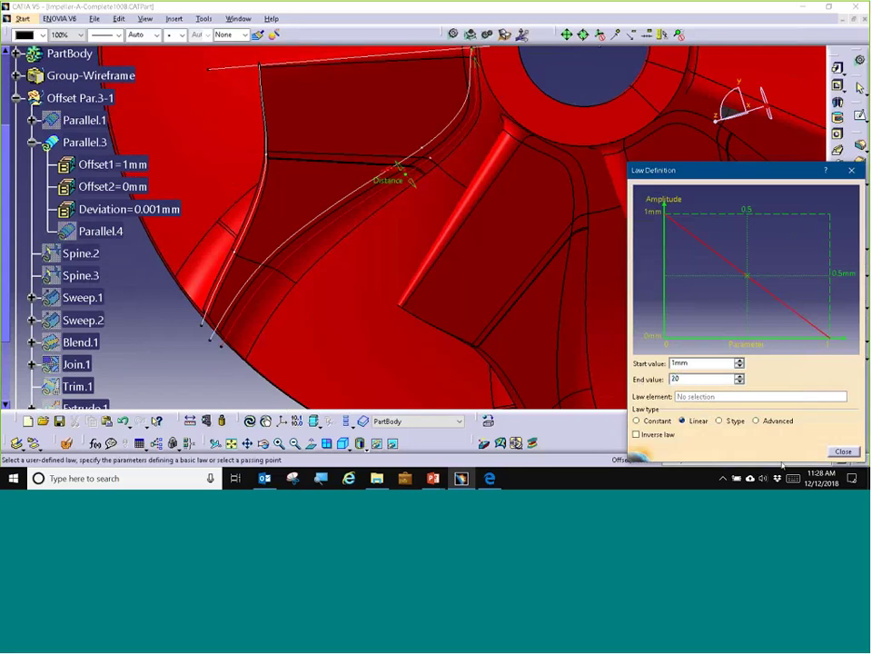
key("Return")
left_click(843, 451)
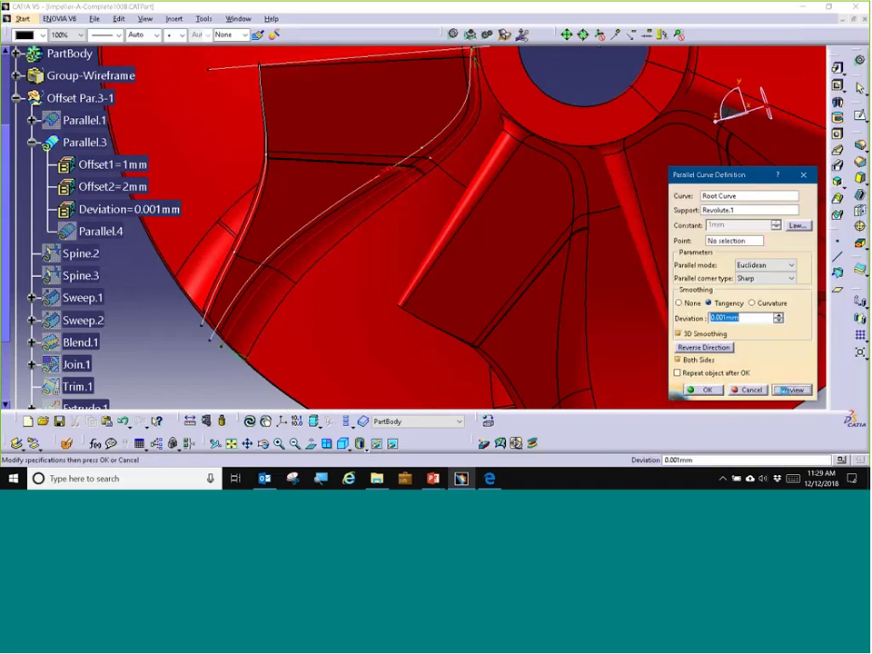
Preview the law-driven parallel curve, inspect it along the blade root and accept the definition.
left_click(786, 391)
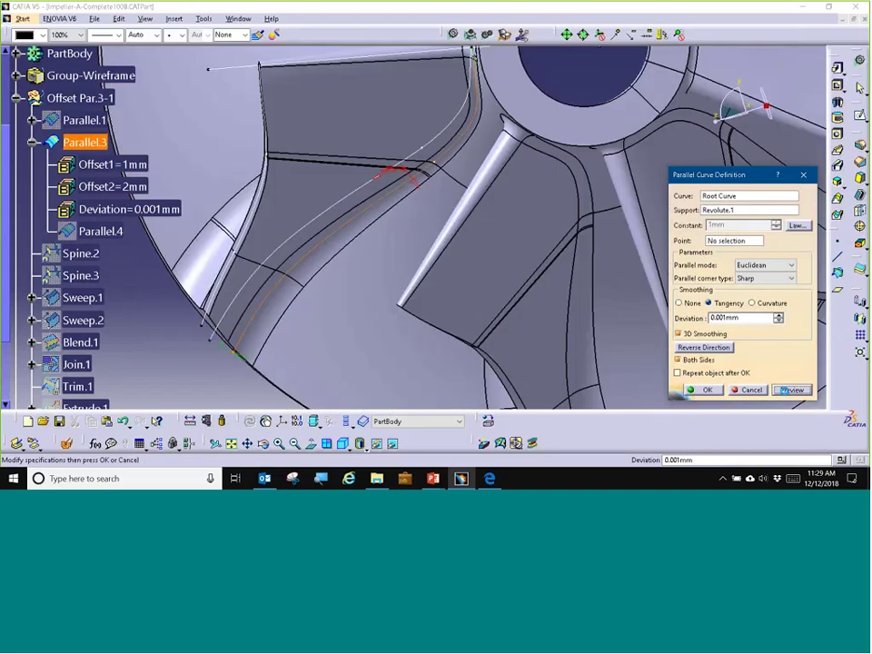
middle_click_drag(273, 364, 258, 258)
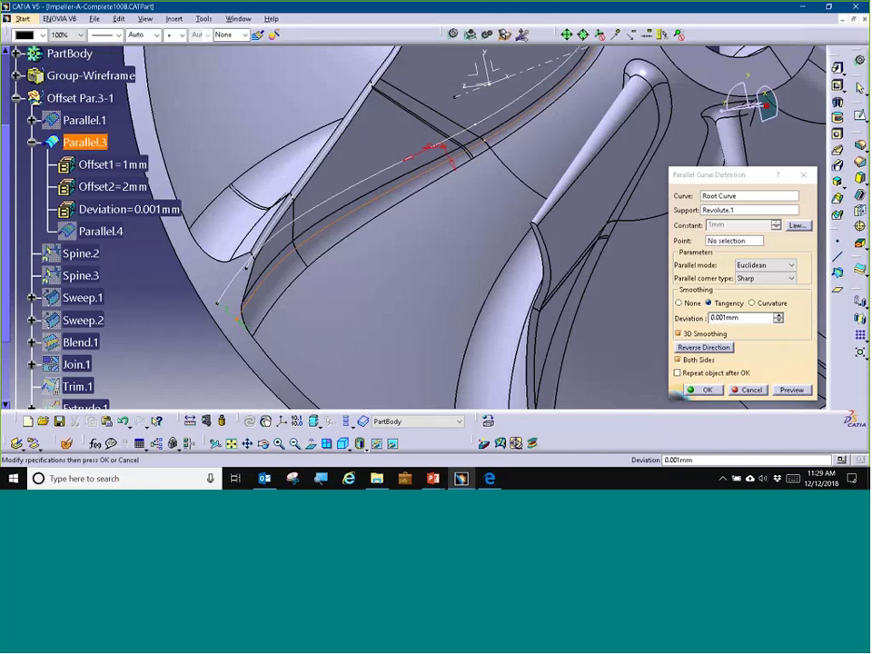
middle_click_drag(235, 319, 317, 378)
middle_click_drag(453, 166, 473, 176)
middle_click_drag(572, 347, 647, 213)
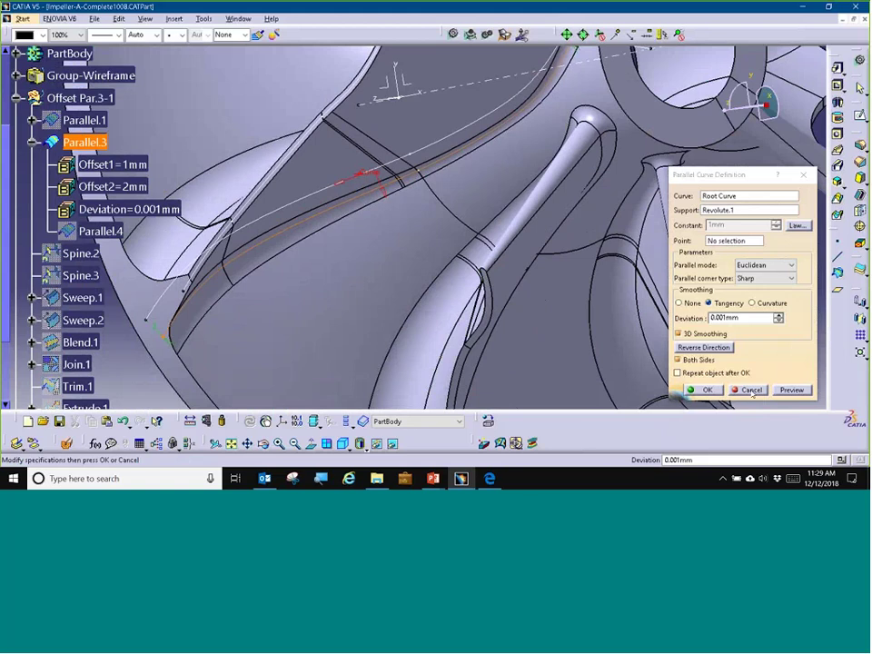
left_click(706, 390)
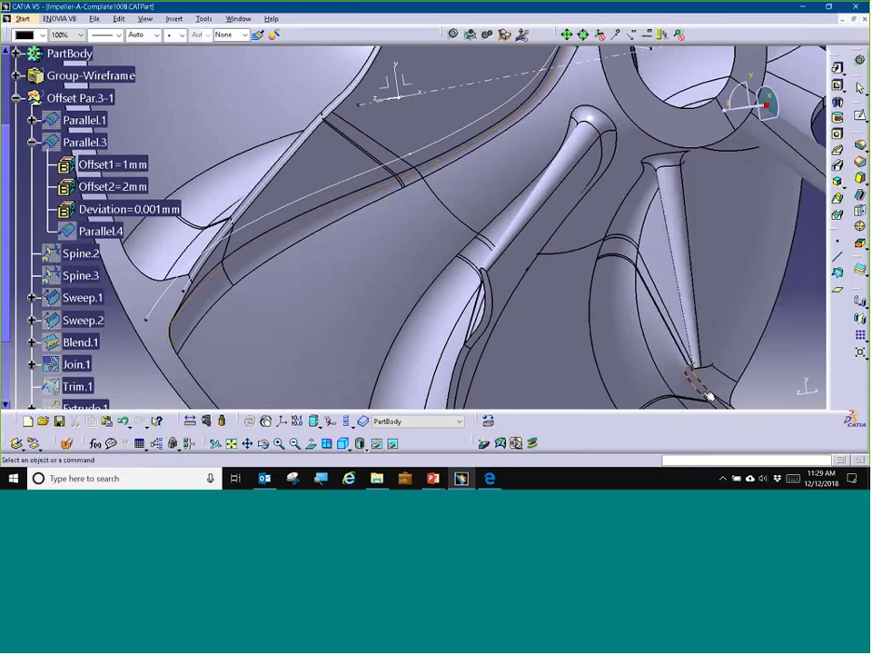
Switch to the open Volute-A-St part and examine the circular curve around the hollow cylinder.
left_click(238, 18)
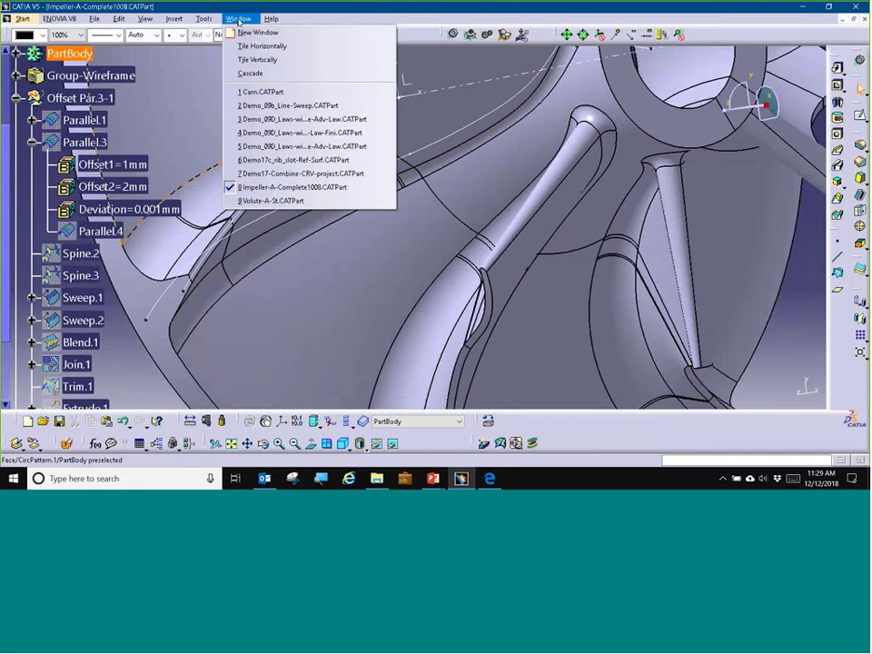
left_click(318, 200)
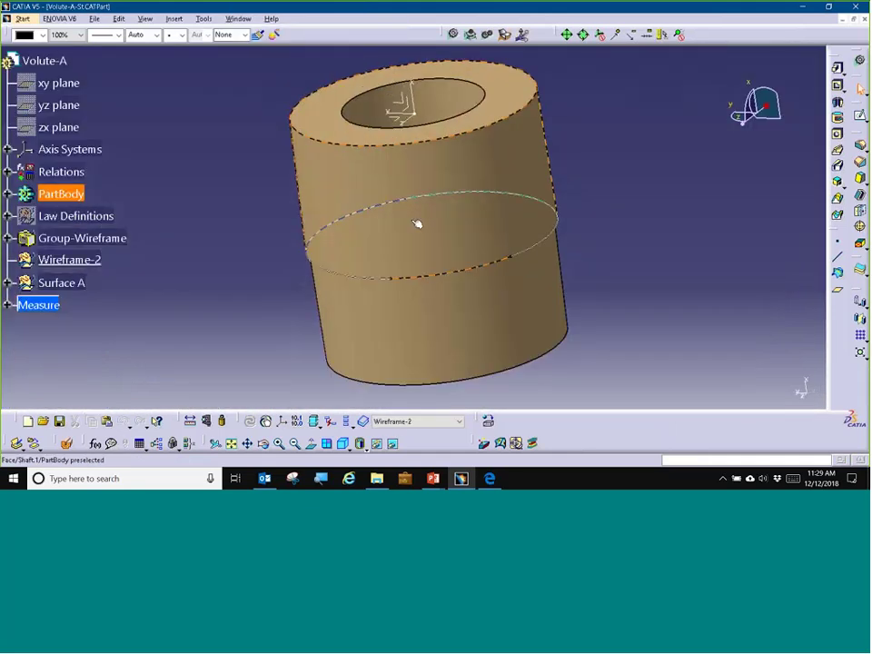
left_click(418, 210)
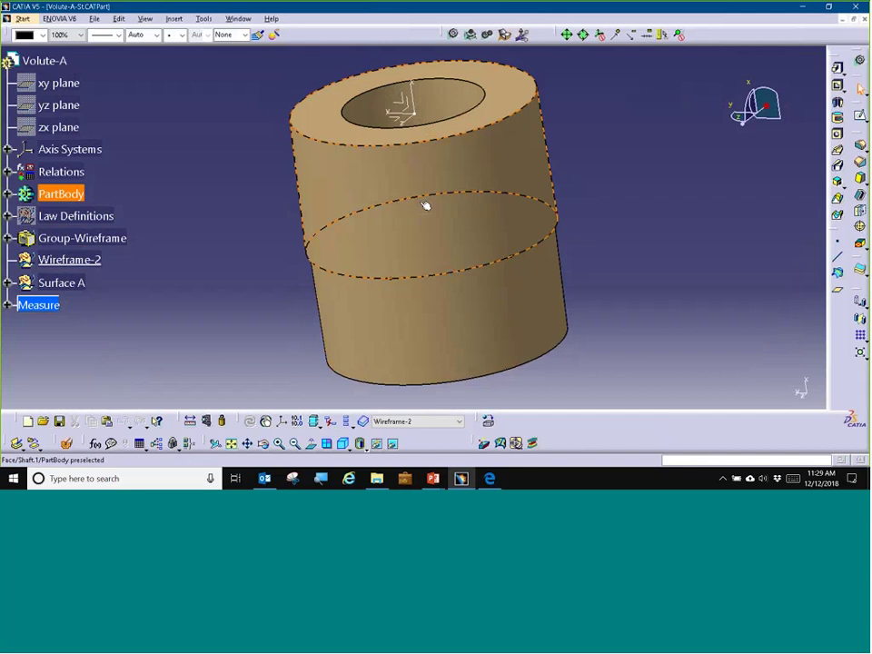
middle_click_drag(426, 204, 416, 273)
left_click(209, 264)
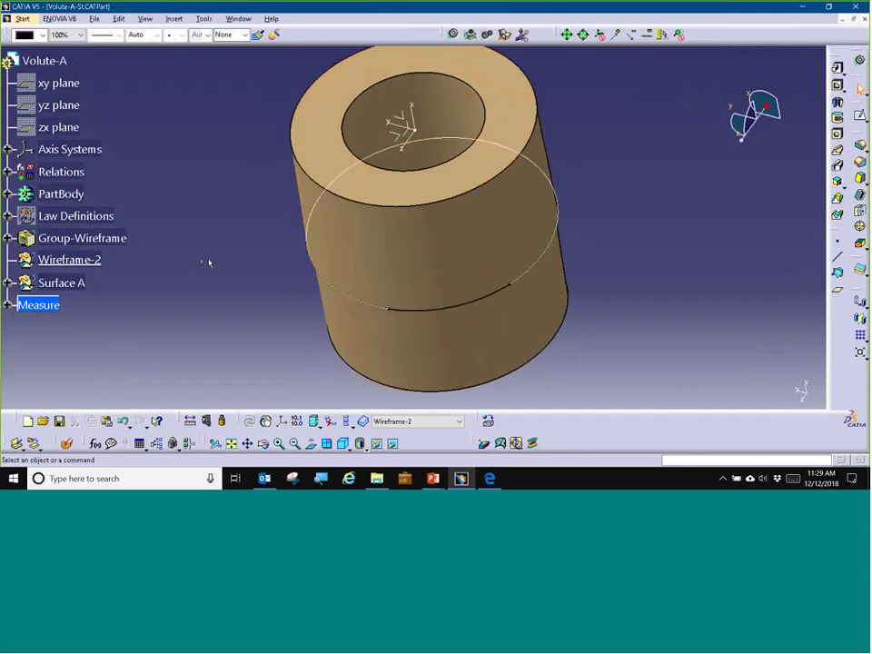
middle_click_drag(244, 249, 276, 265)
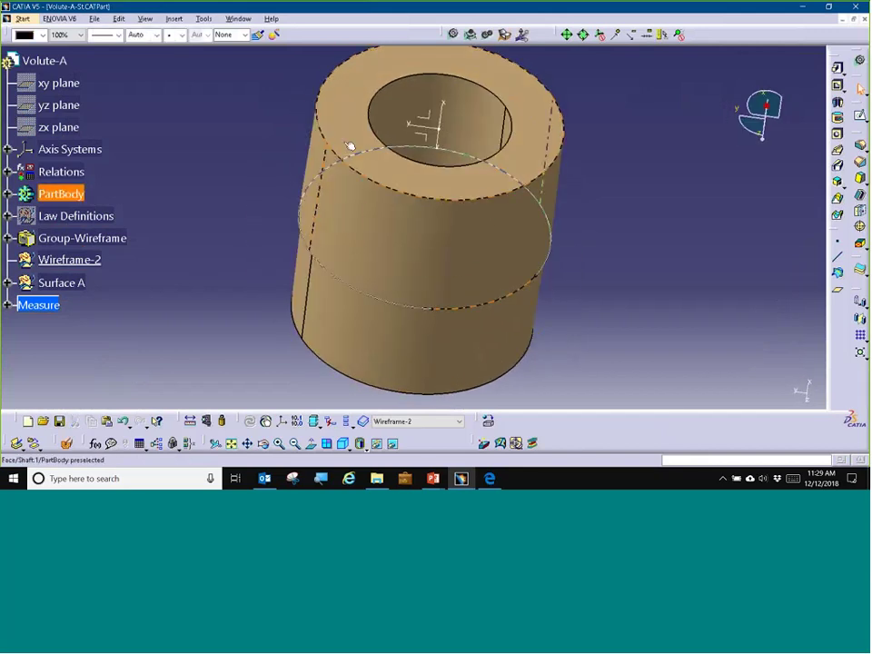
middle_click_drag(500, 221, 438, 281)
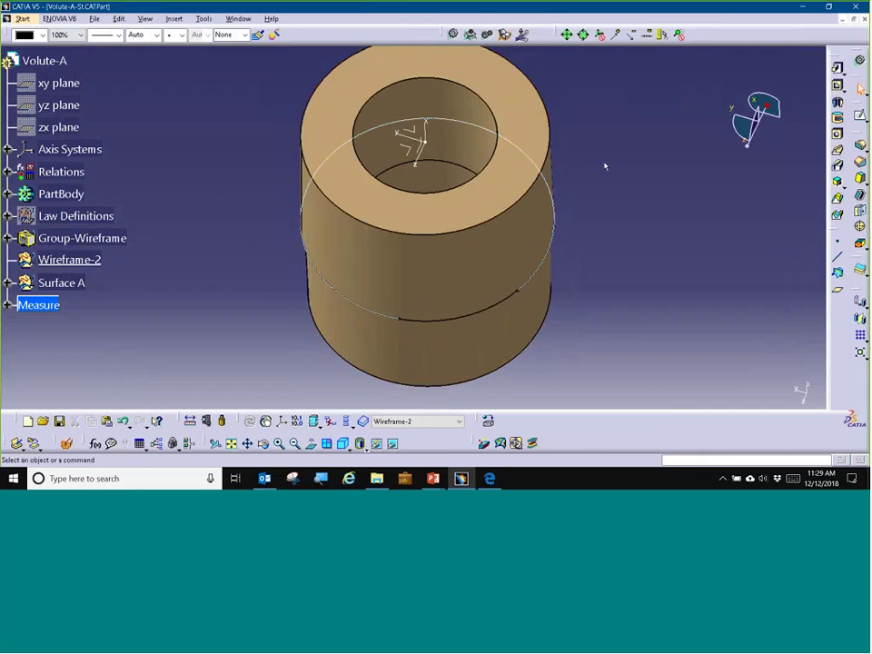
left_click(554, 255)
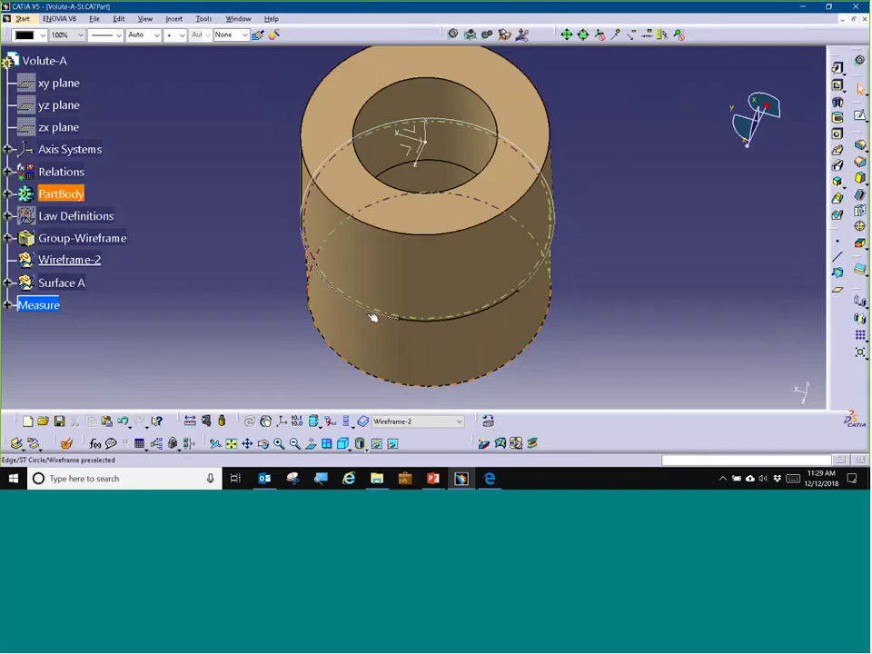
key("Escape")
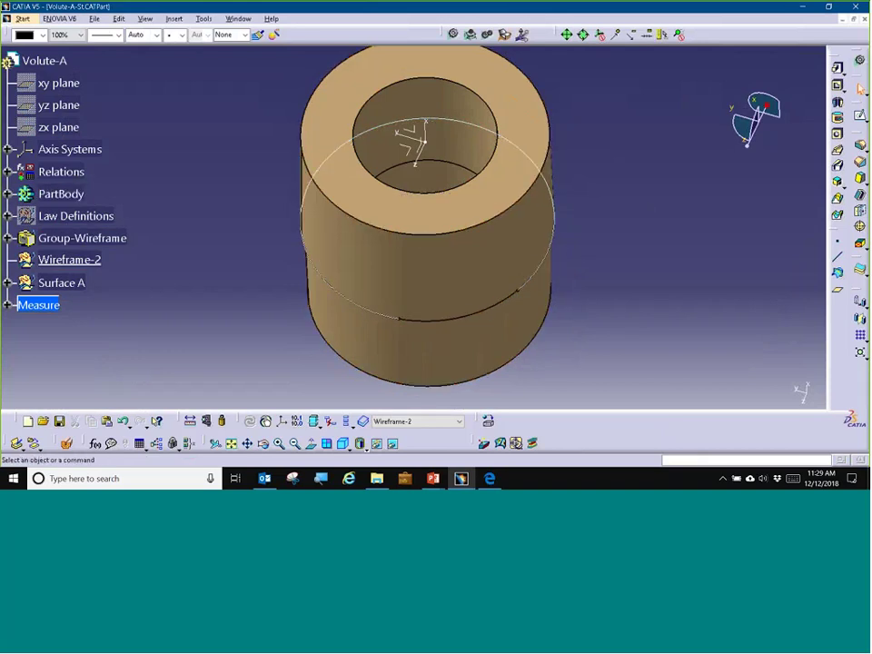
Create a parallel curve of ST Circle on its default plane with a 16 mm constant offset, reversed to the outside, and preview it.
left_click(504, 35)
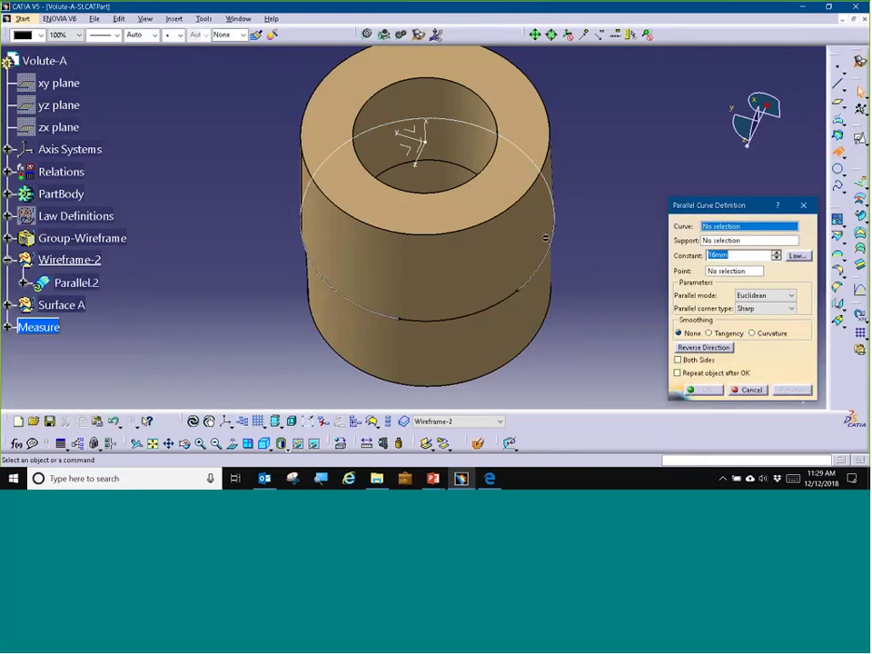
left_click(552, 247)
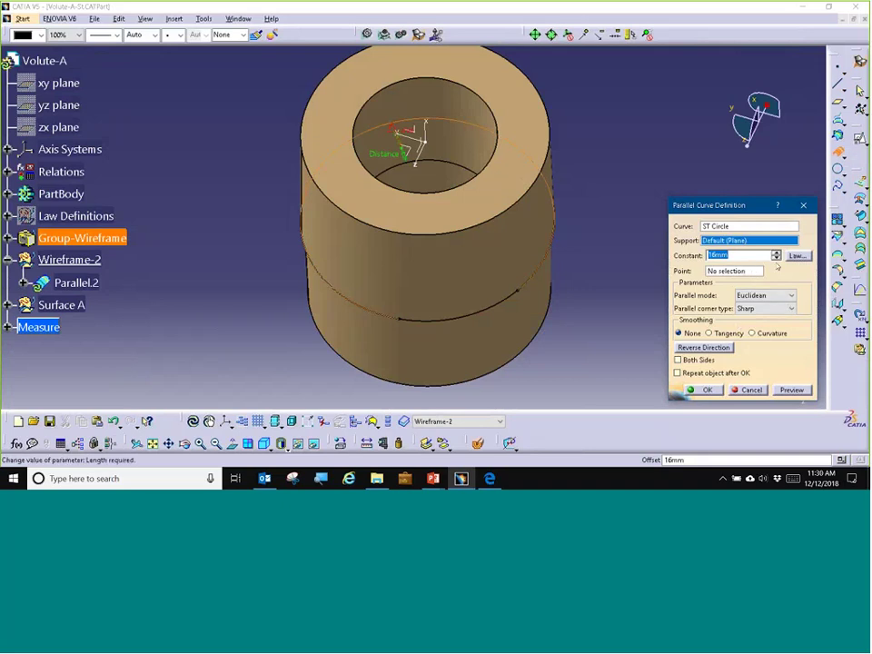
left_click(789, 389)
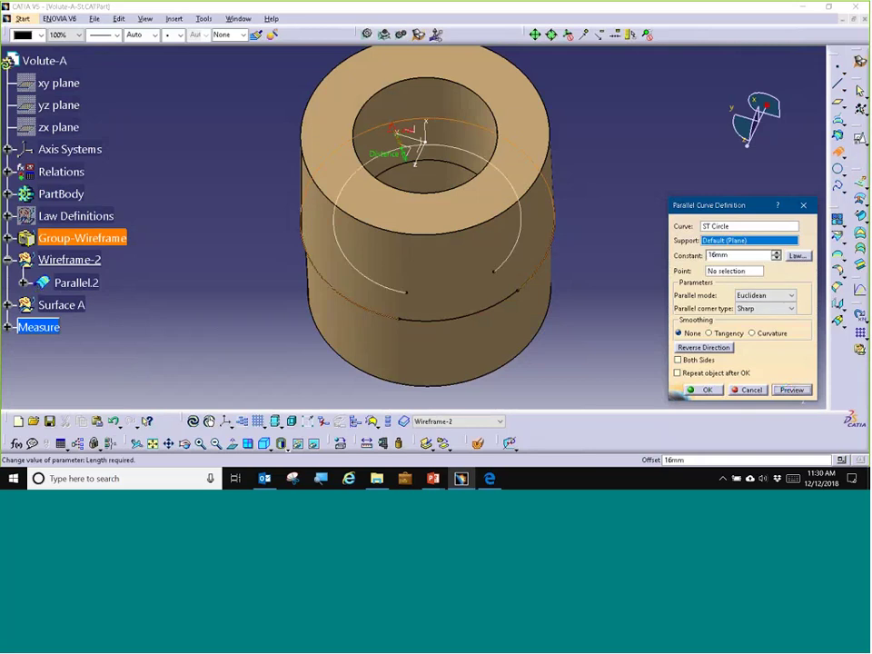
left_click(704, 347)
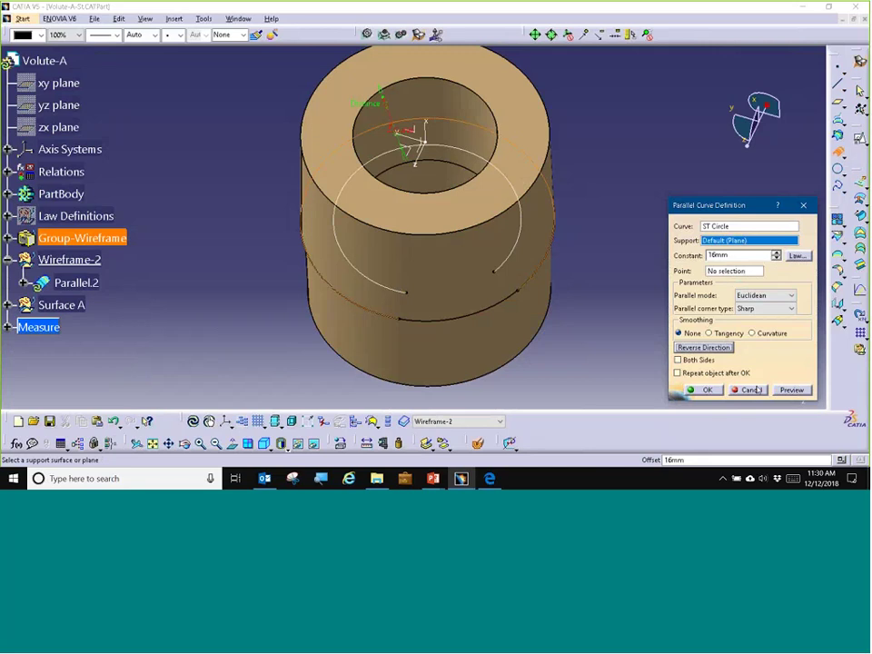
left_click(781, 390)
middle_click_drag(409, 238, 397, 258)
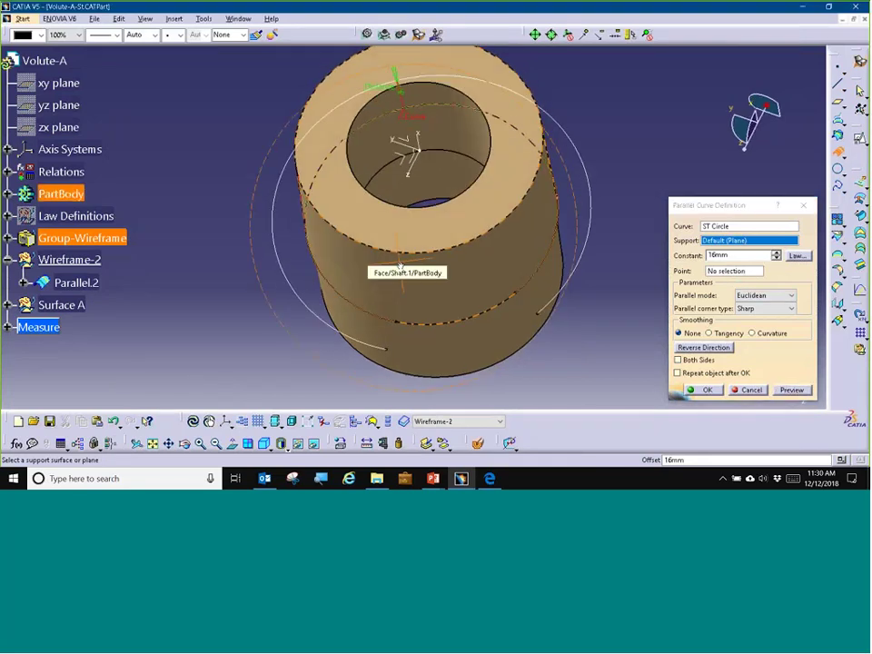
middle_click_drag(392, 152, 442, 241)
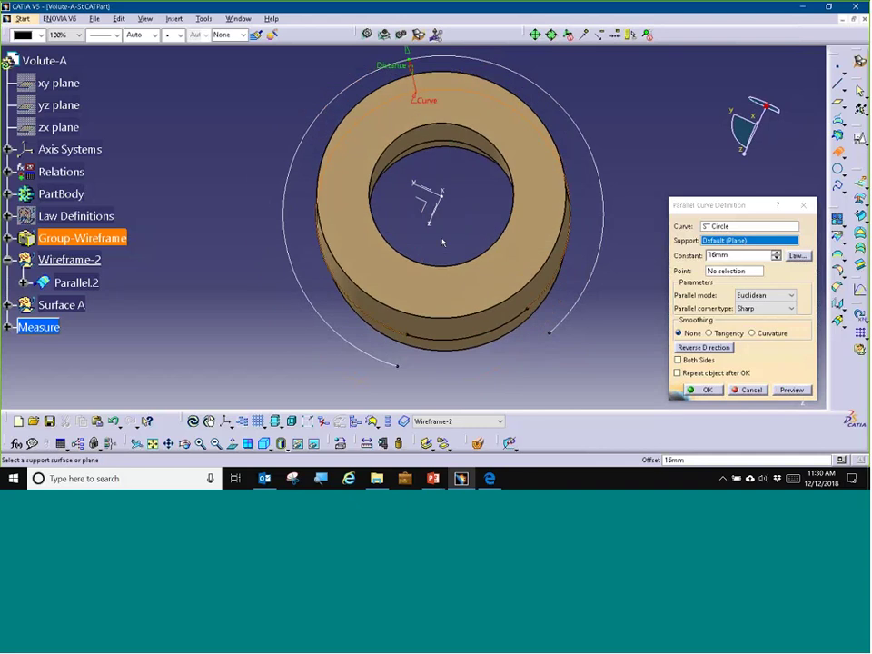
Replace the constant offset with a linear law ending at 54 mm and preview the resulting curve around the cylinder.
left_click(797, 255)
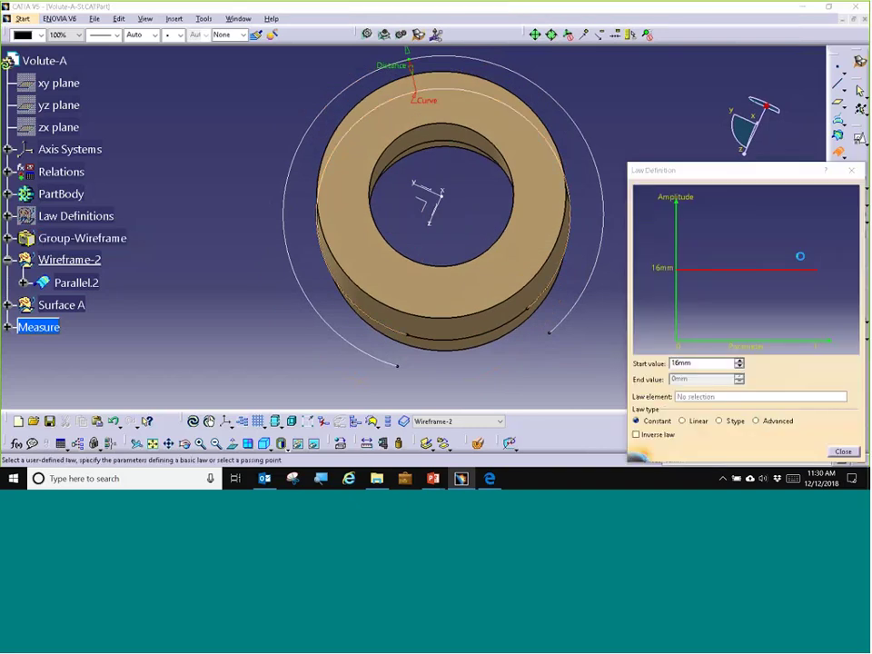
left_click(684, 422)
left_click(684, 421)
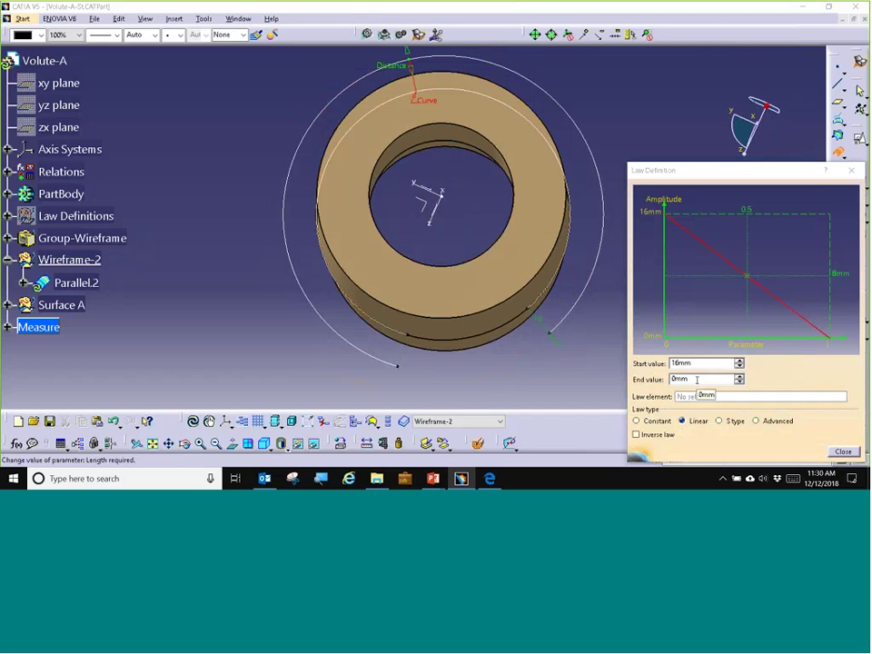
left_click(687, 380)
left_click_drag(686, 380, 650, 383)
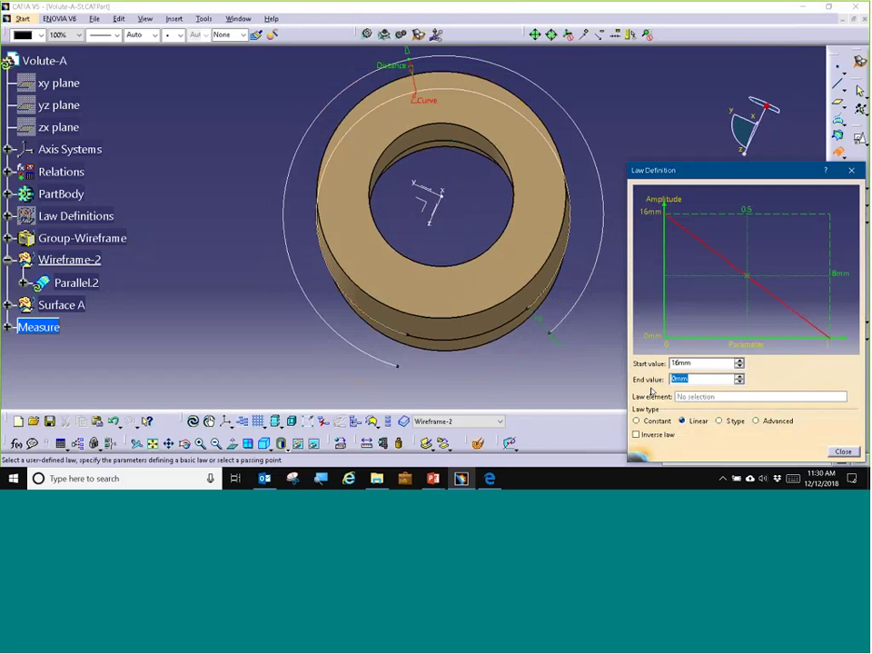
type("5")
left_click(842, 451)
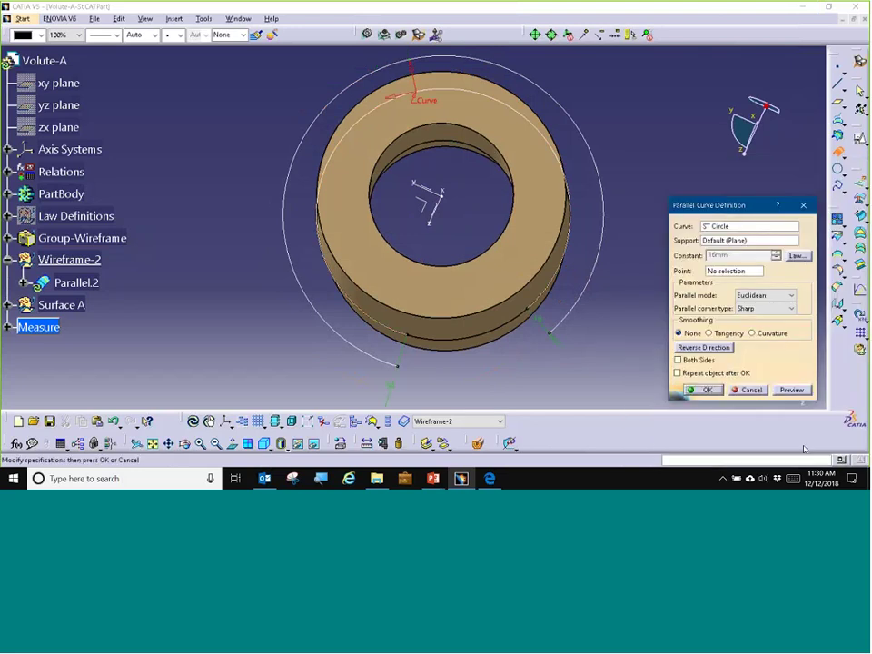
left_click(785, 392)
middle_click_drag(422, 308, 421, 298)
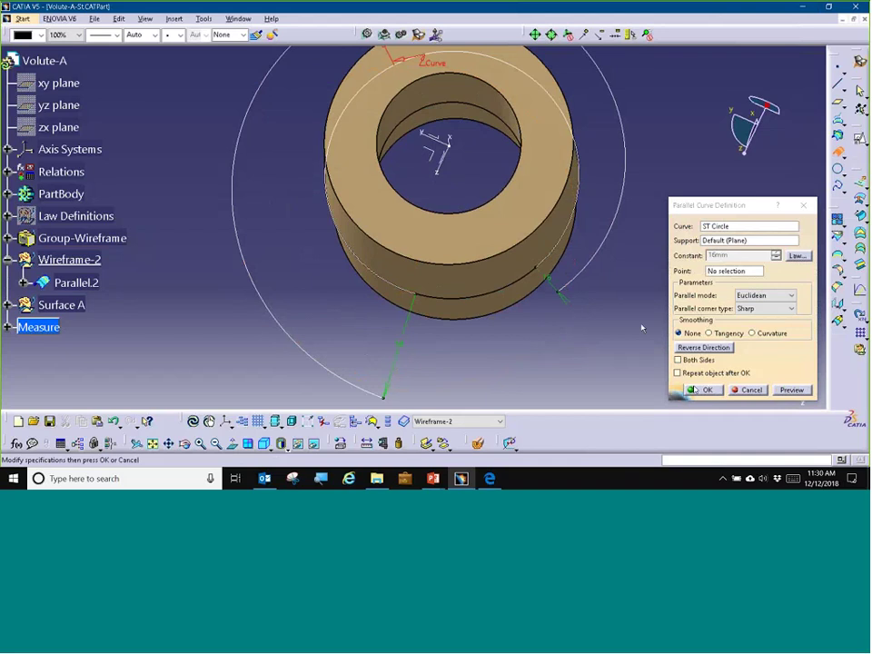
Invert the linear offset law, preview the curve and accept the parallel curve definition.
left_click(797, 256)
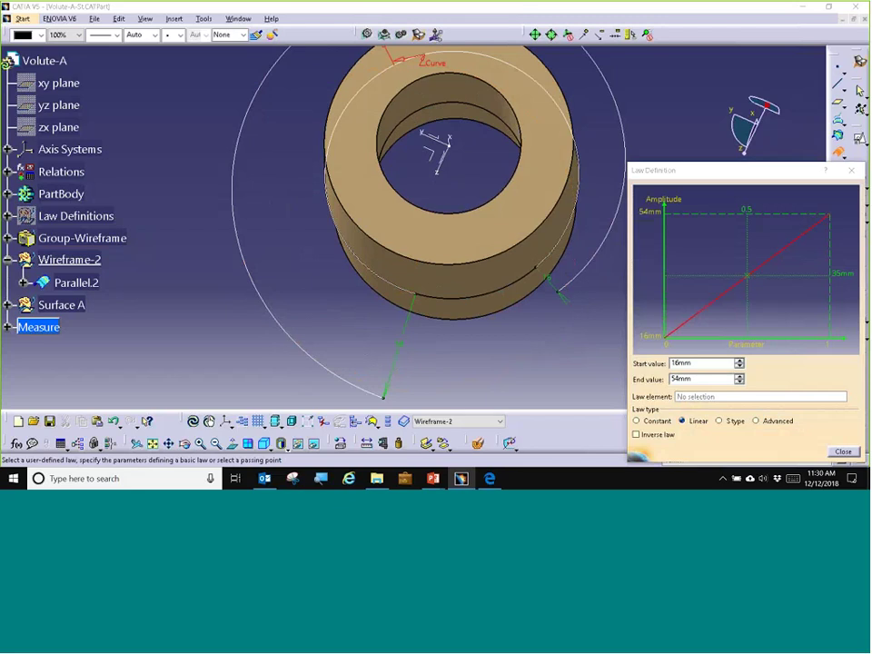
left_click(637, 435)
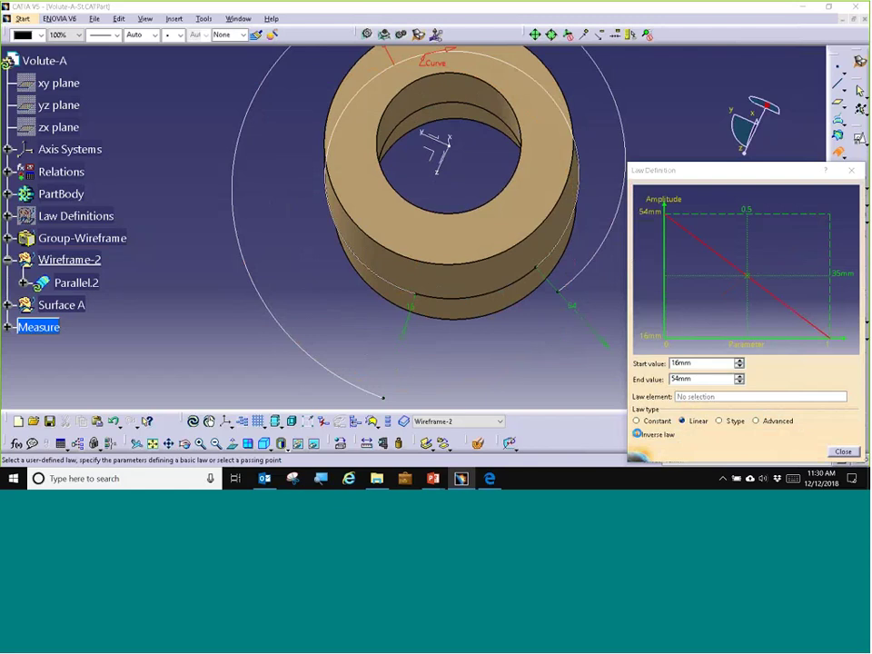
left_click(843, 451)
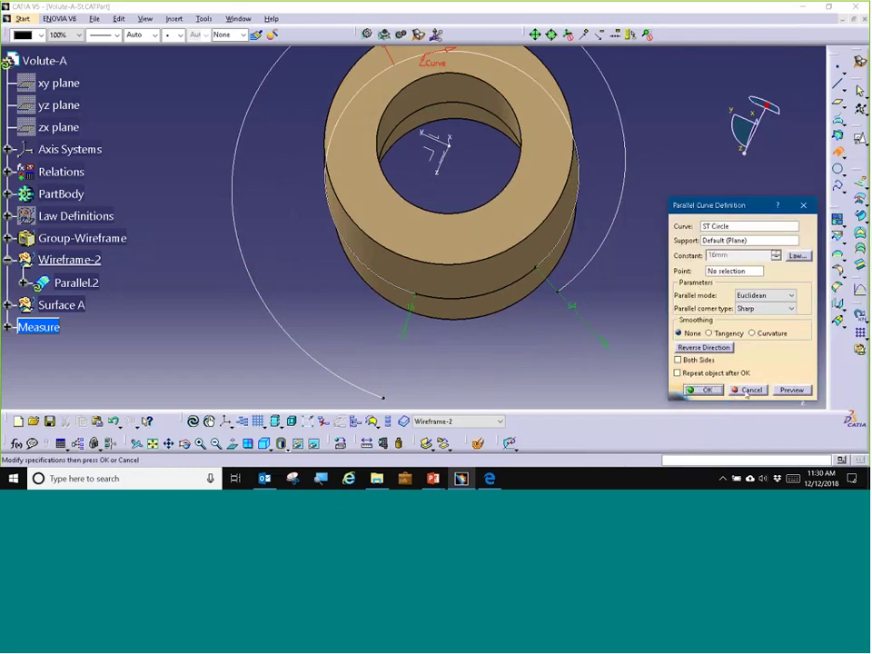
left_click(790, 390)
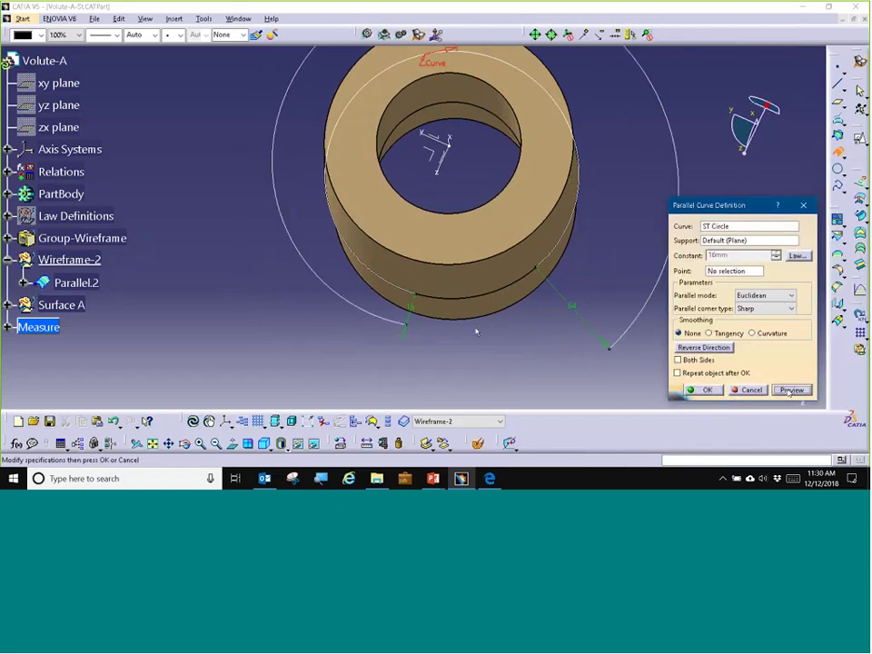
middle_click_drag(477, 333, 447, 307)
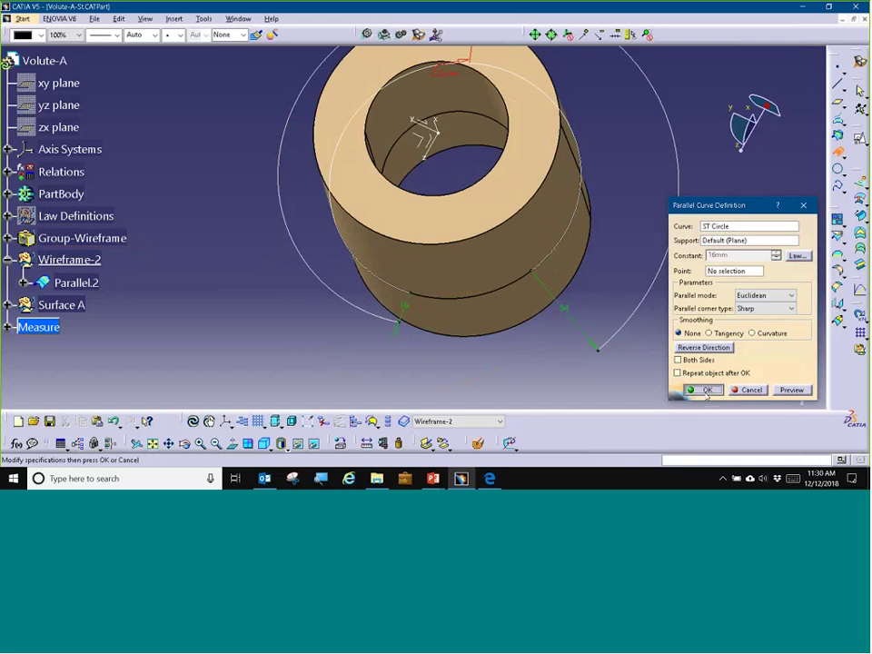
left_click(707, 391)
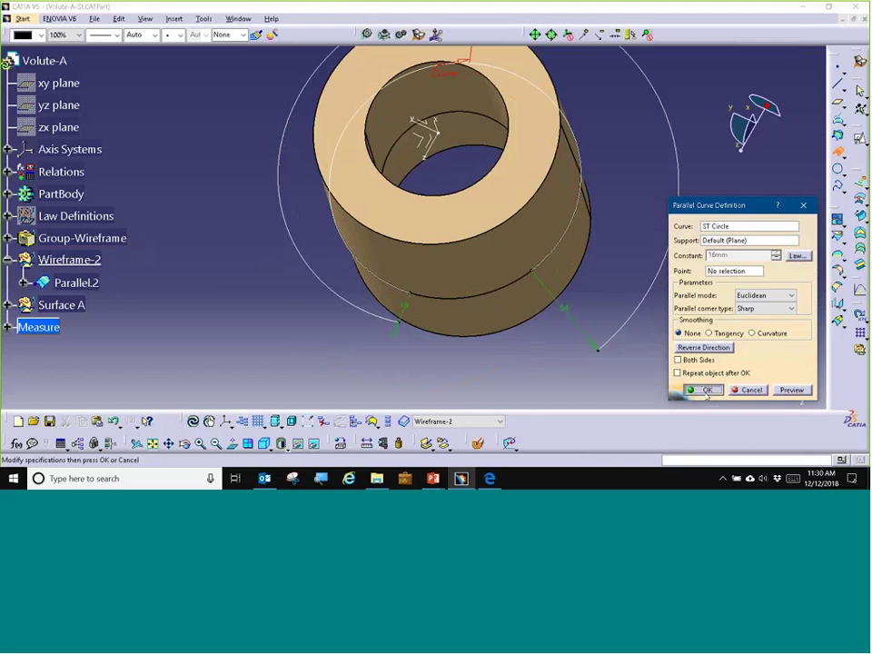
left_click(706, 391)
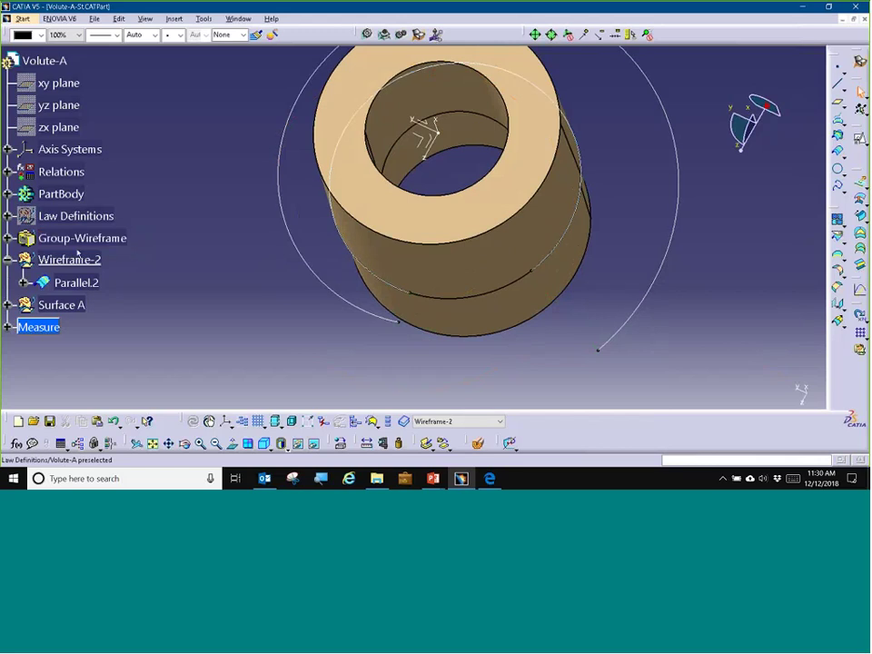
Show the hidden Adaptive sweep.1 in Surface A and inspect the volute surface around the cylinder from several sides.
double_click(61, 309)
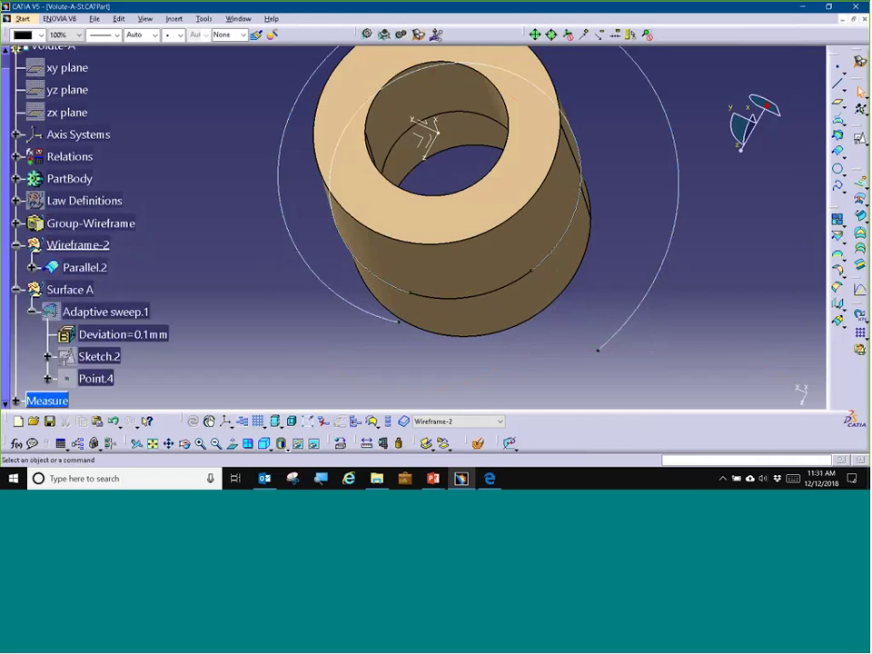
right_click(85, 315)
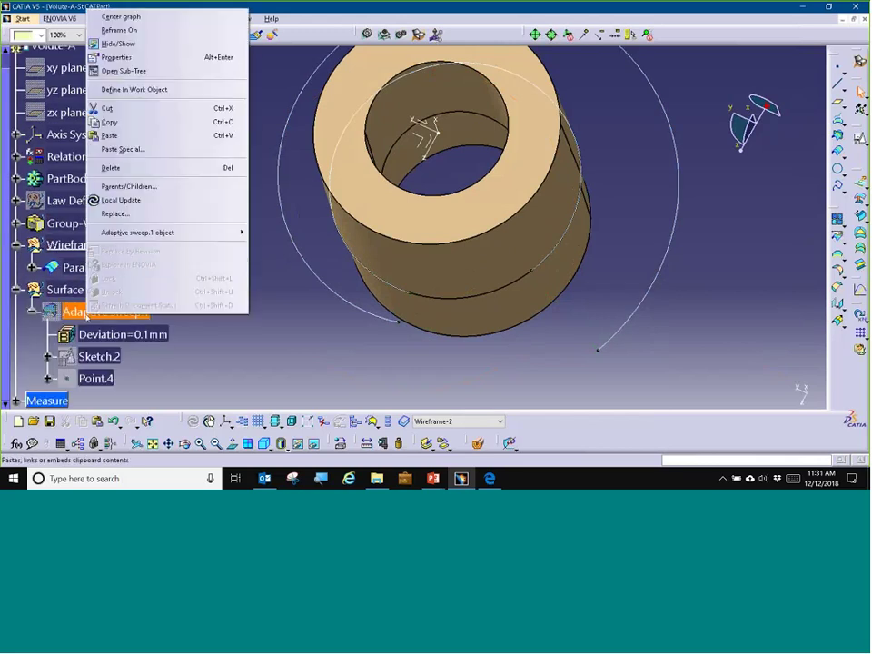
left_click(118, 44)
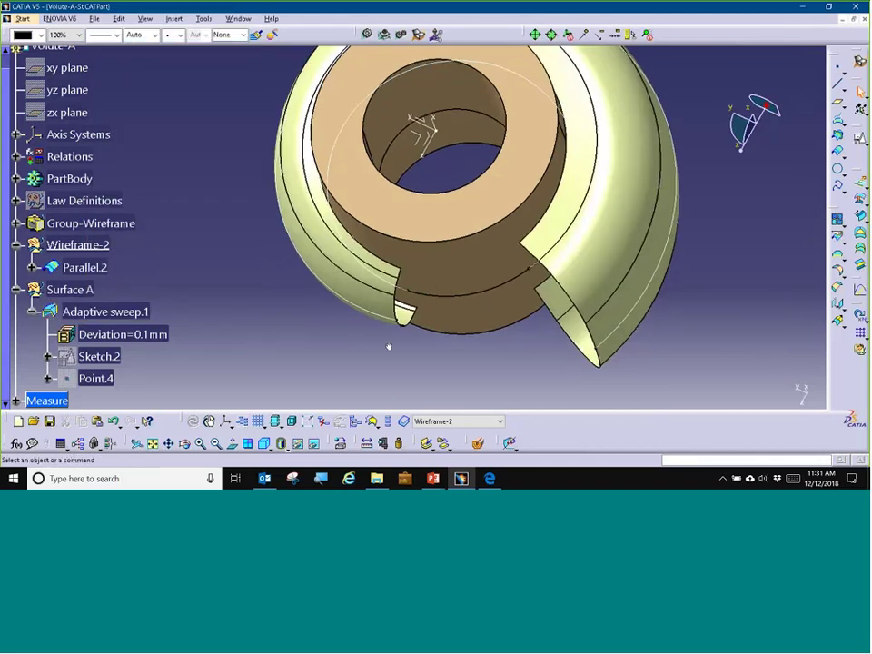
middle_click_drag(389, 349, 277, 223)
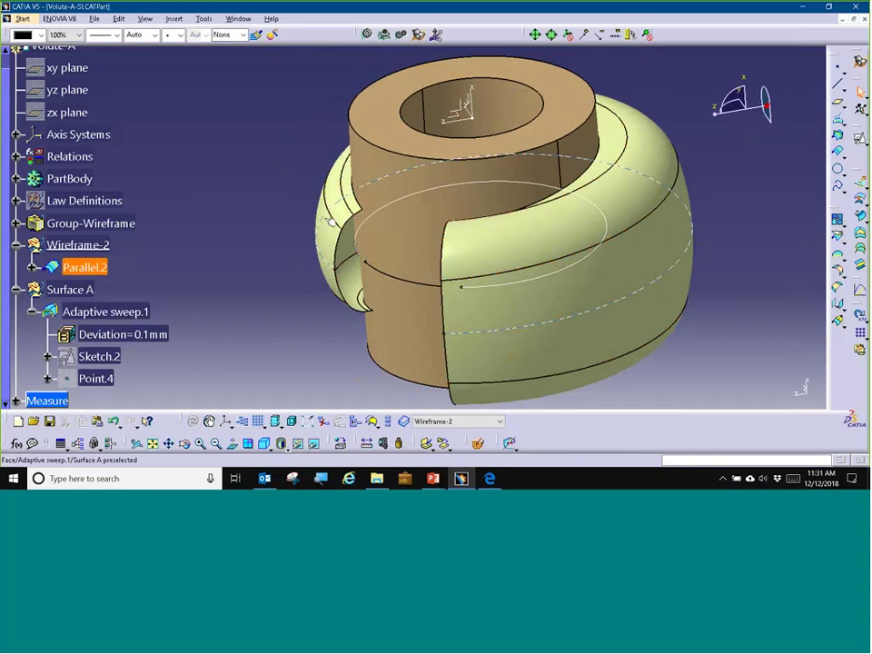
middle_click_drag(308, 232, 323, 334)
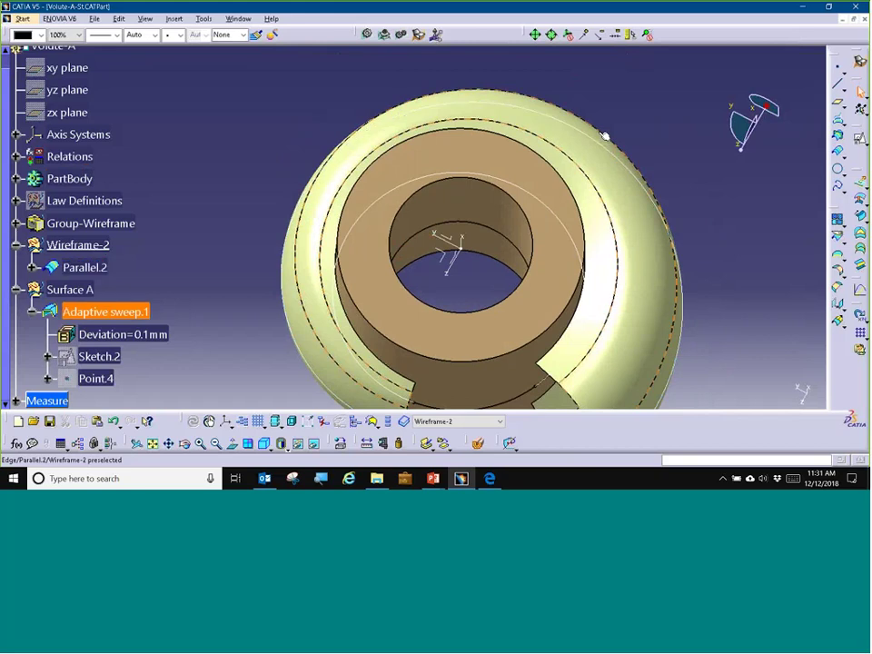
middle_click_drag(632, 339, 498, 245)
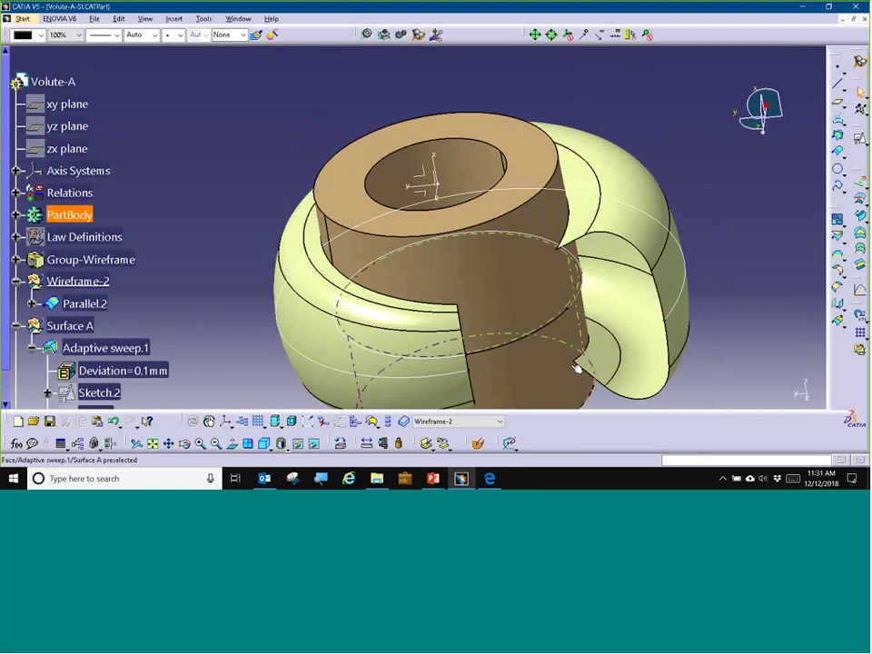
middle_click_drag(577, 362, 615, 317)
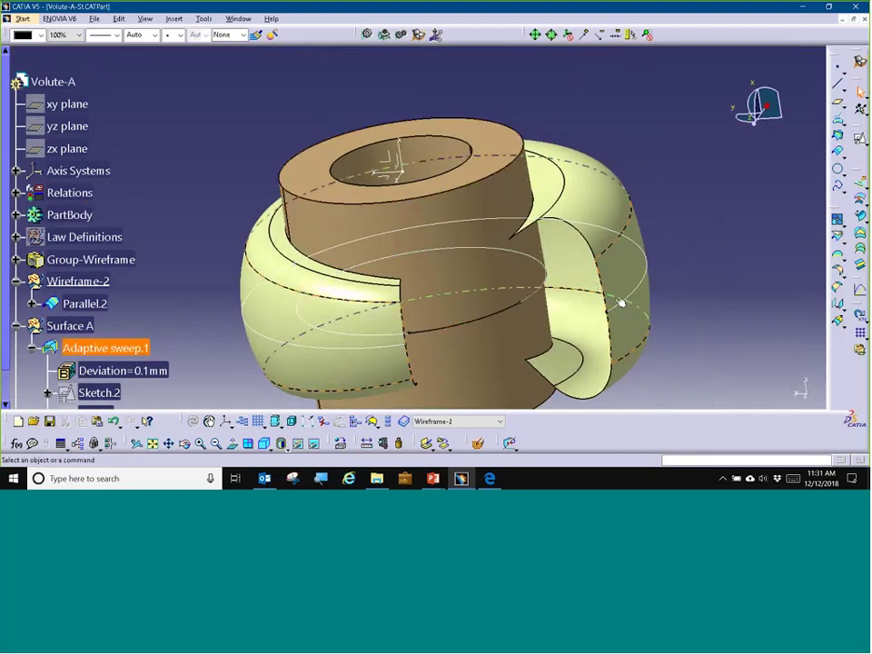
scroll(515, 316, "down", 1)
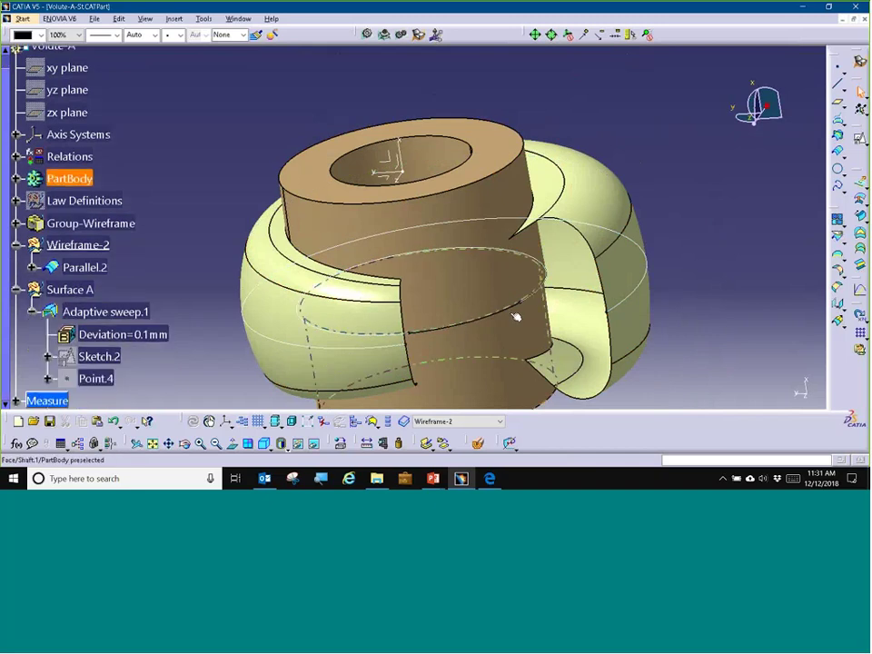
middle_click_drag(516, 316, 494, 286)
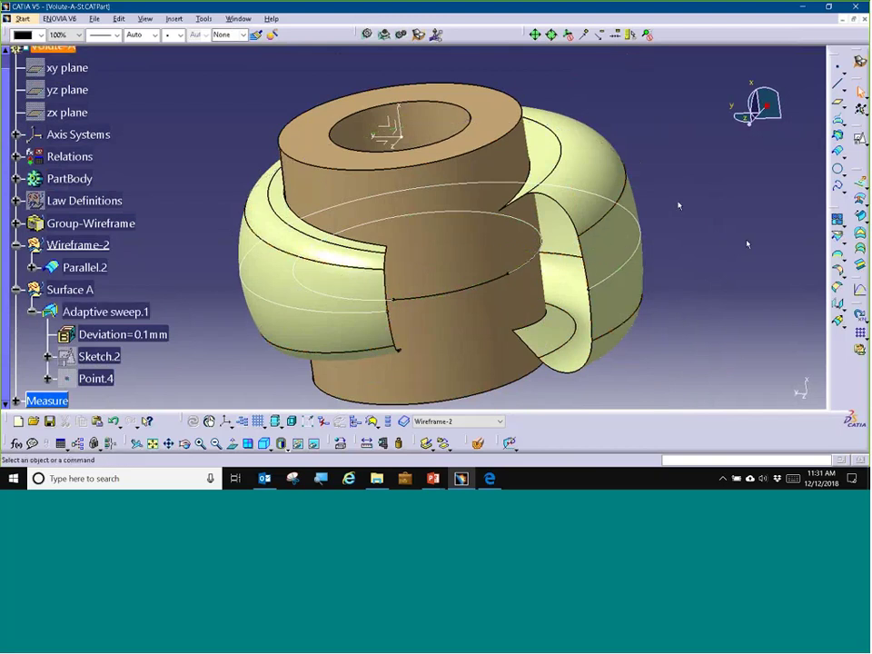
scroll(24, 116, "up", 1)
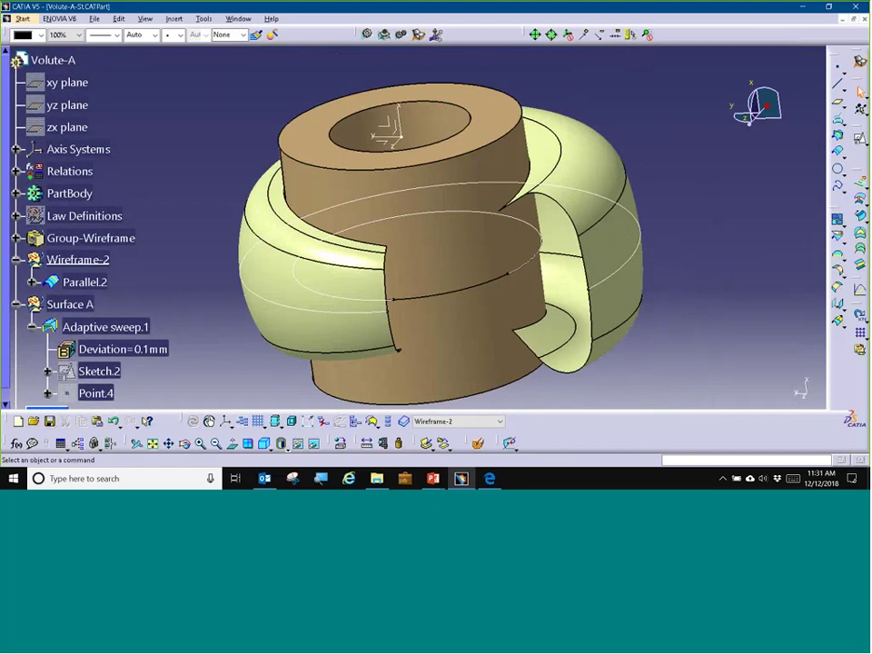
Switch to the open Demo17-Combine-CRV-project part and examine its two path curves between the fittings, including Sketch.2 in the Sketcher.
left_click(238, 19)
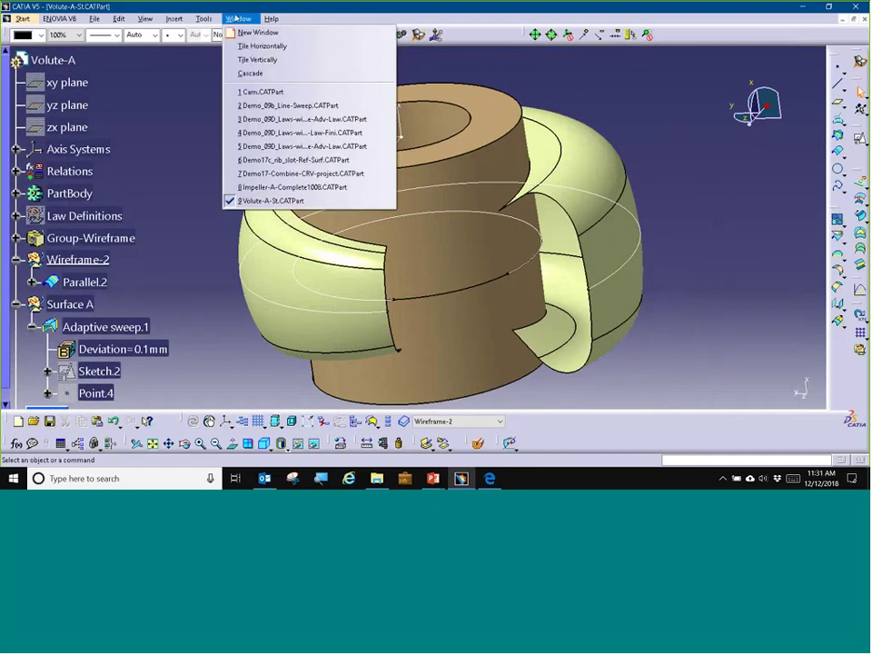
left_click(300, 173)
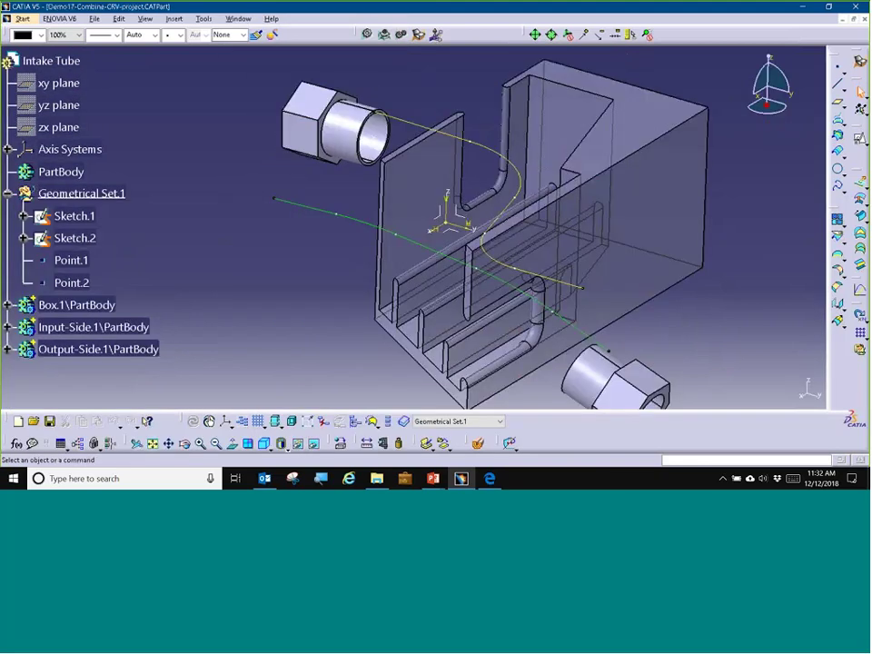
middle_click_drag(400, 310, 336, 290)
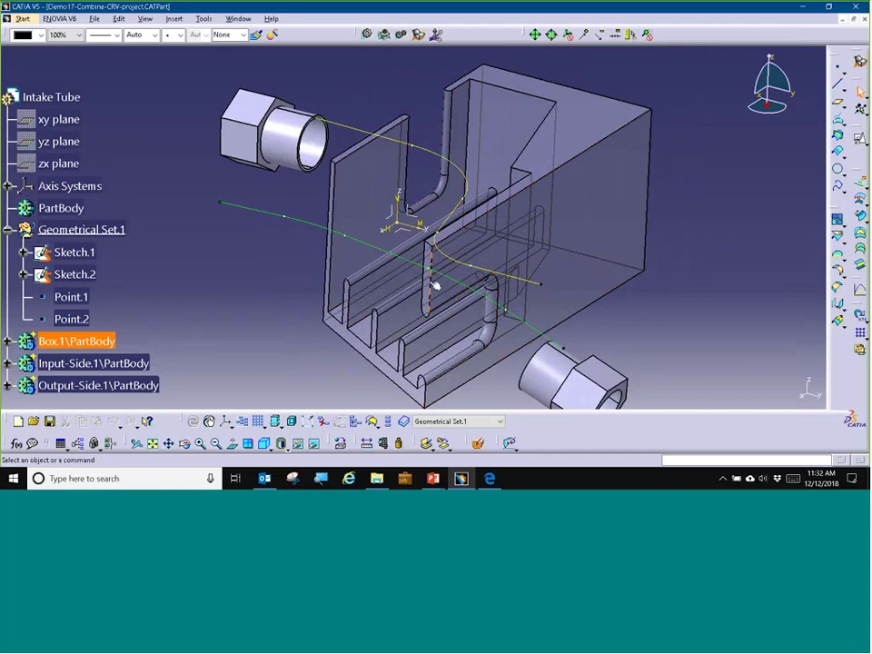
middle_click_drag(433, 313, 418, 280)
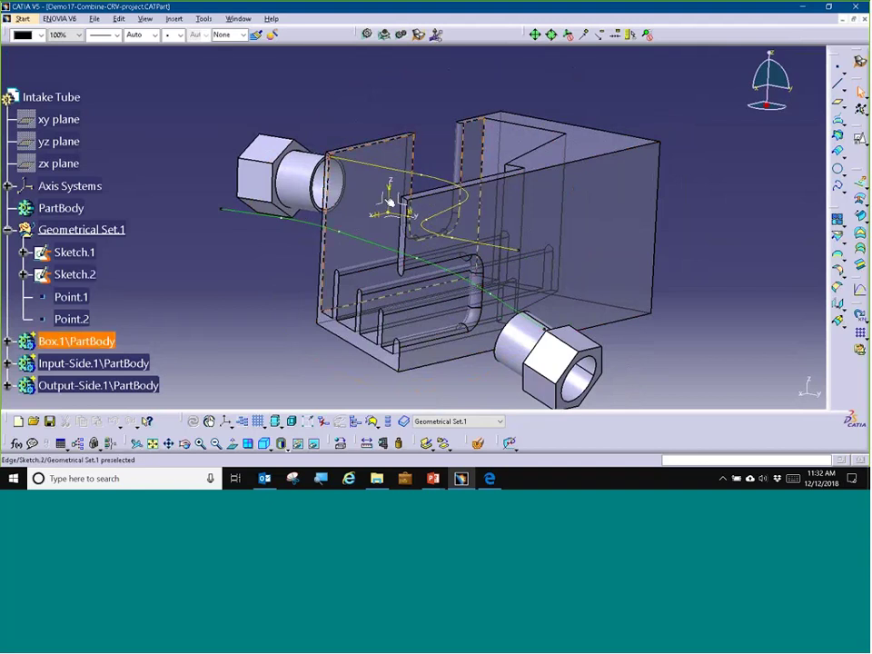
middle_click_drag(453, 200, 459, 273)
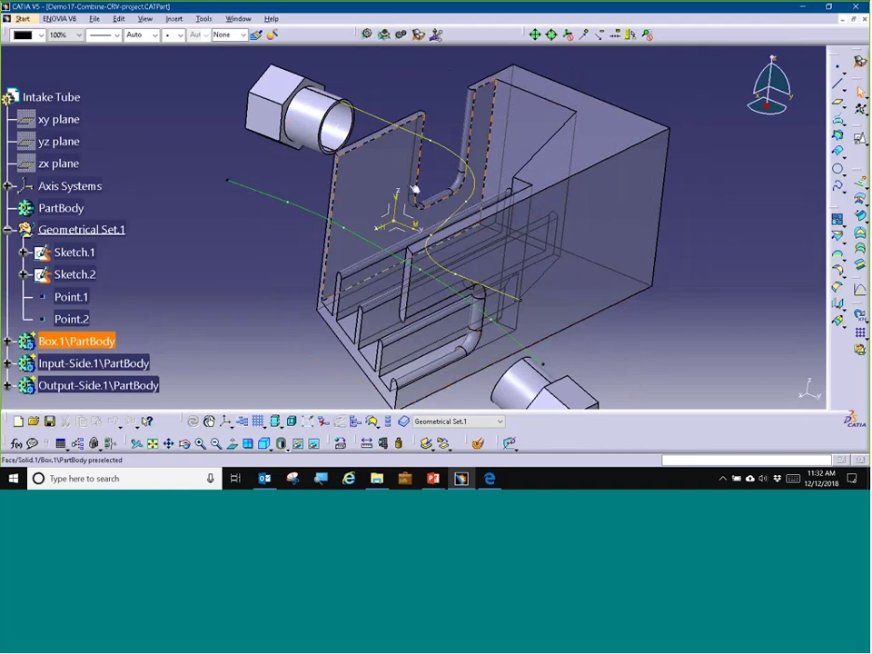
double_click(309, 225)
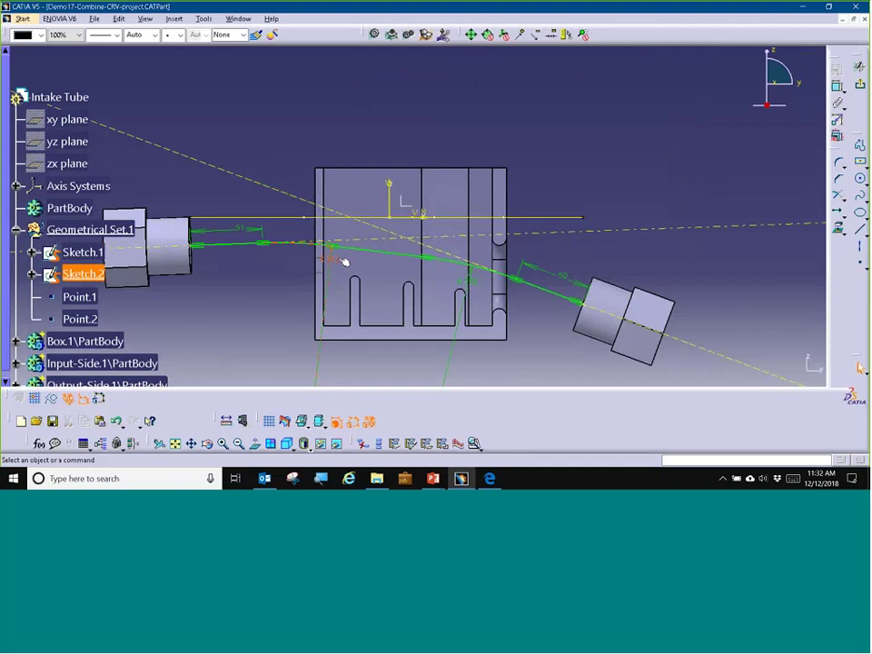
middle_click_drag(395, 220, 432, 183)
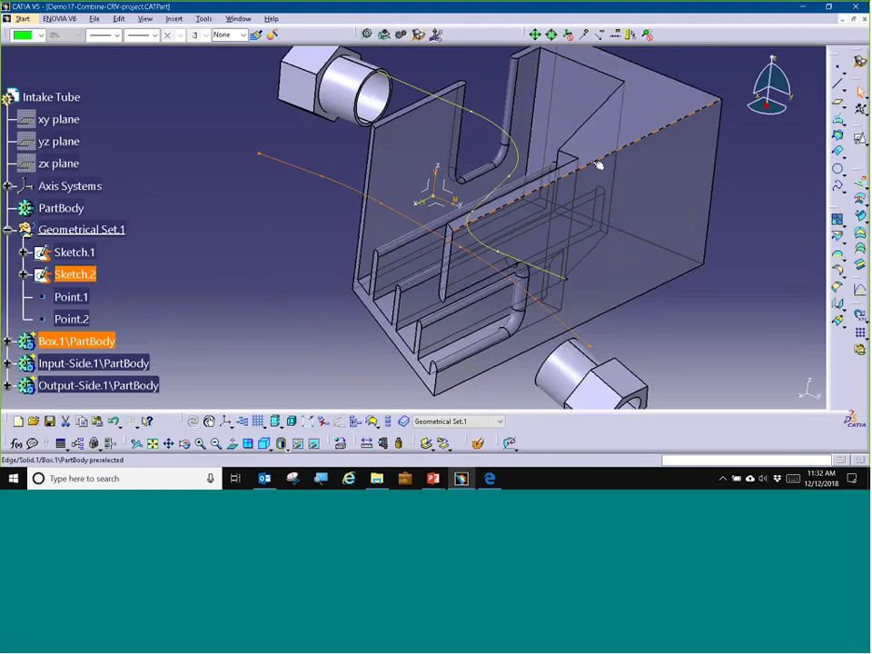
Examine the curved path of Sketch.1 and its dimensions in the Sketcher, and return to the 3D part.
middle_click_drag(598, 165, 537, 187)
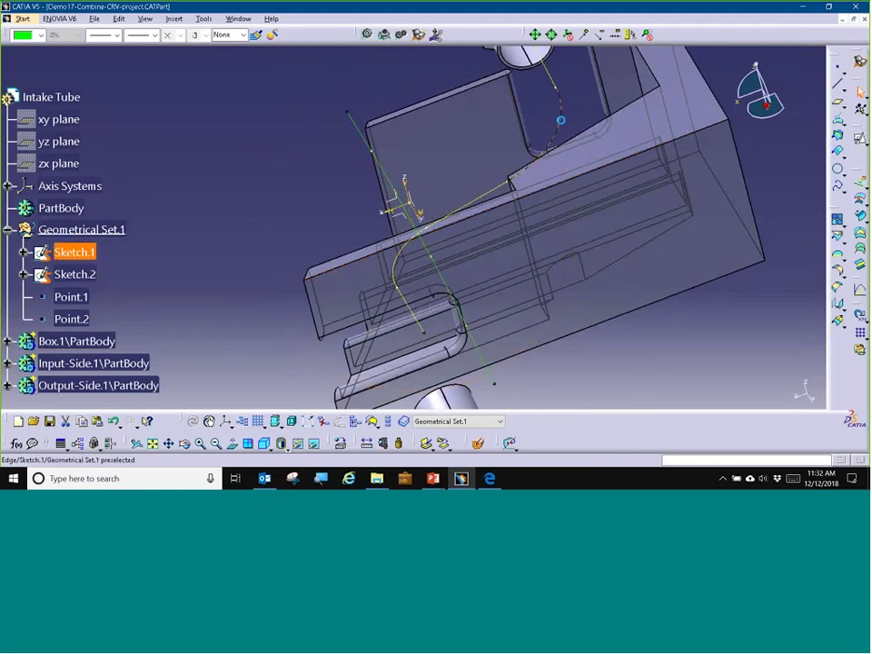
left_click(565, 123)
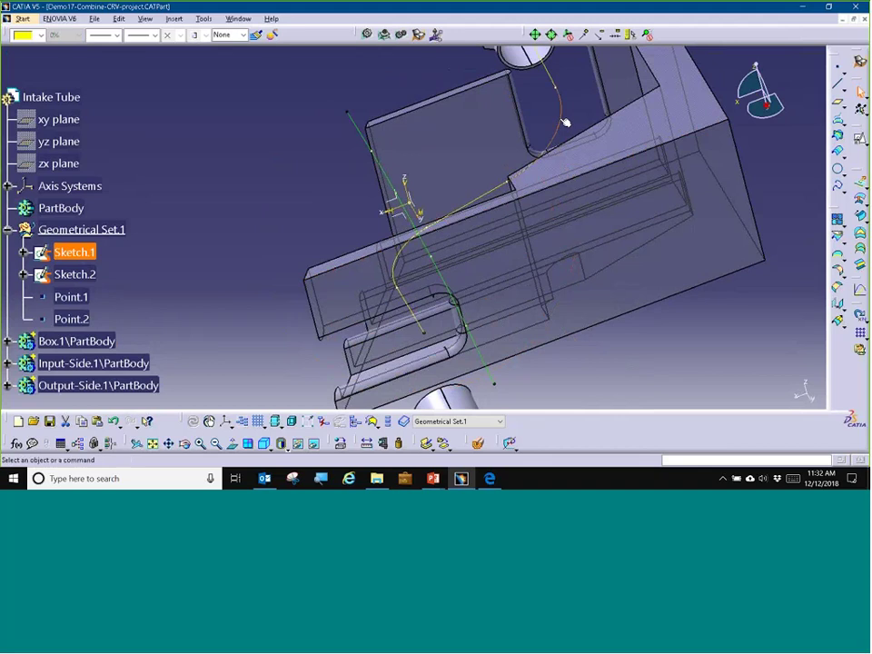
double_click(565, 123)
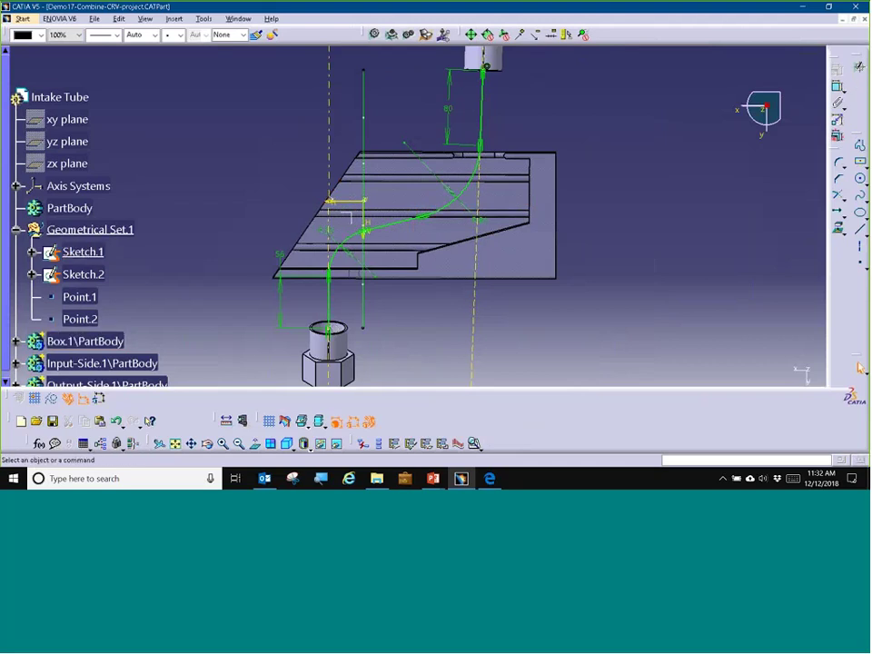
left_click(859, 67)
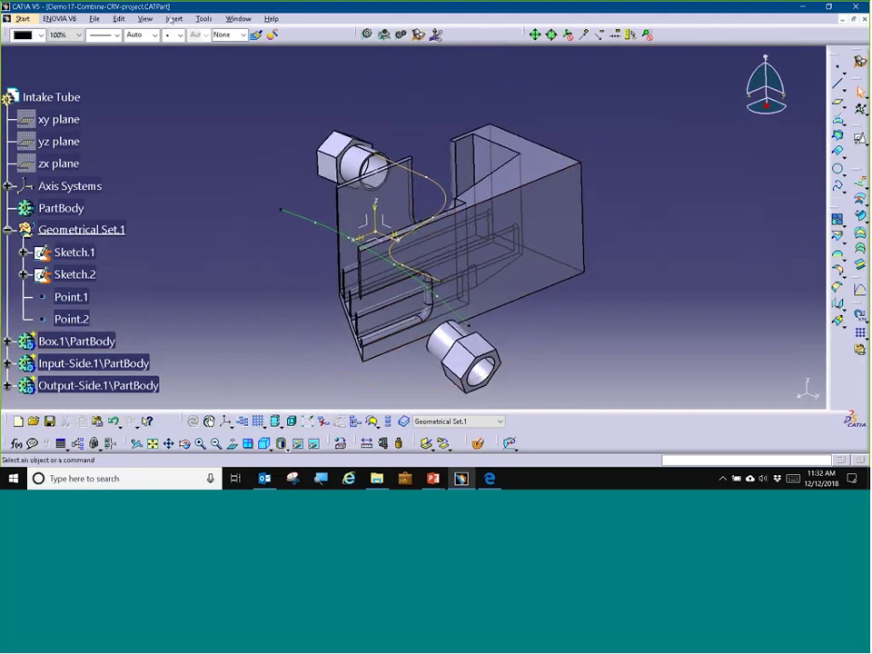
Create a Combine curve of type Normal from Sketch.1 and Sketch.2 to join the two fittings.
left_click(173, 18)
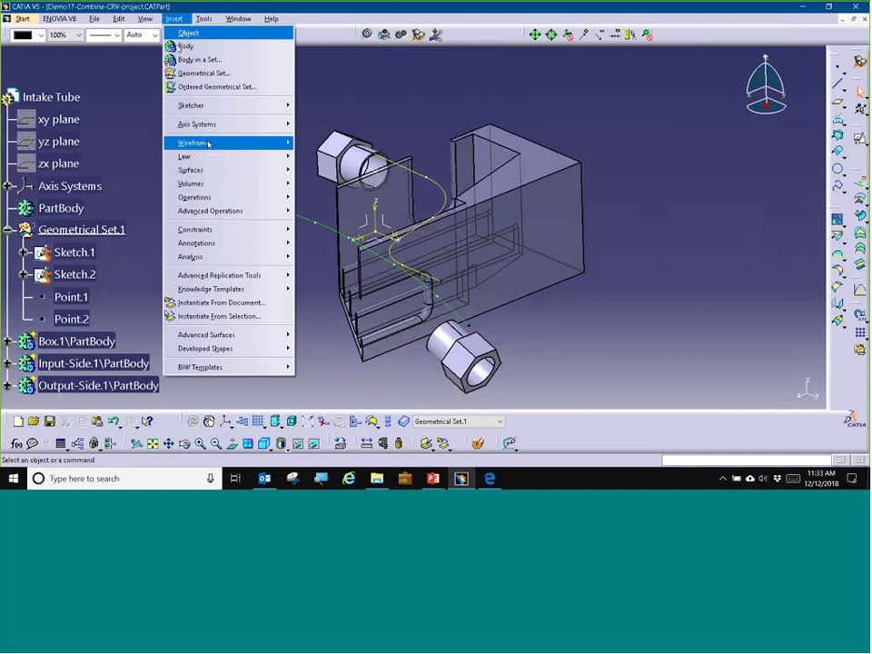
mouse_move(208, 144)
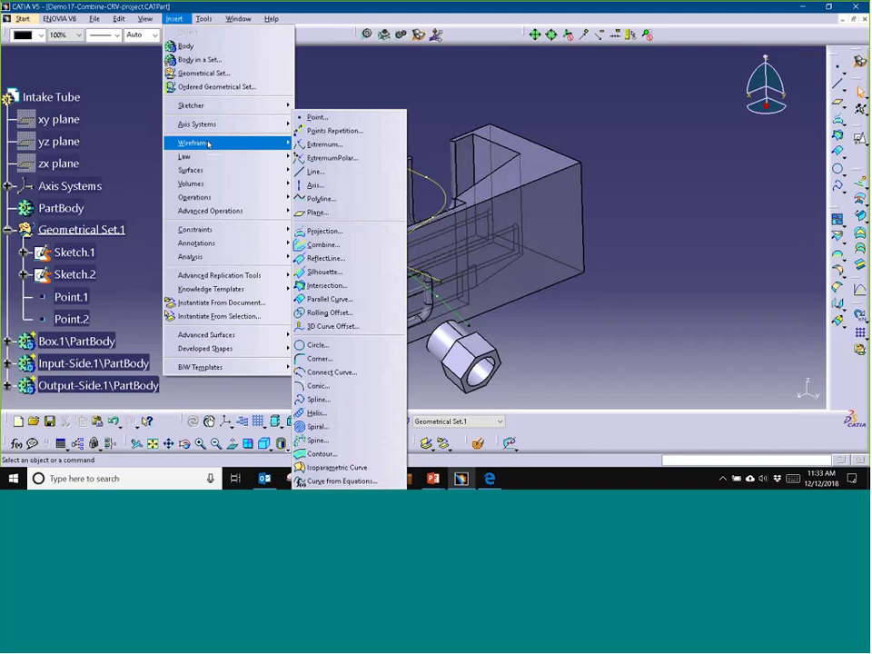
left_click(323, 246)
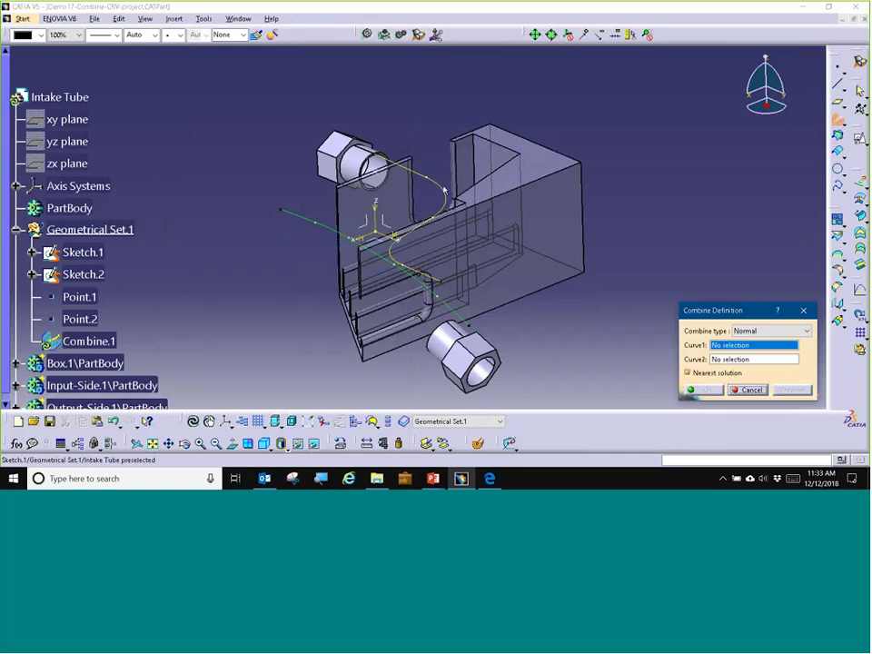
left_click(445, 190)
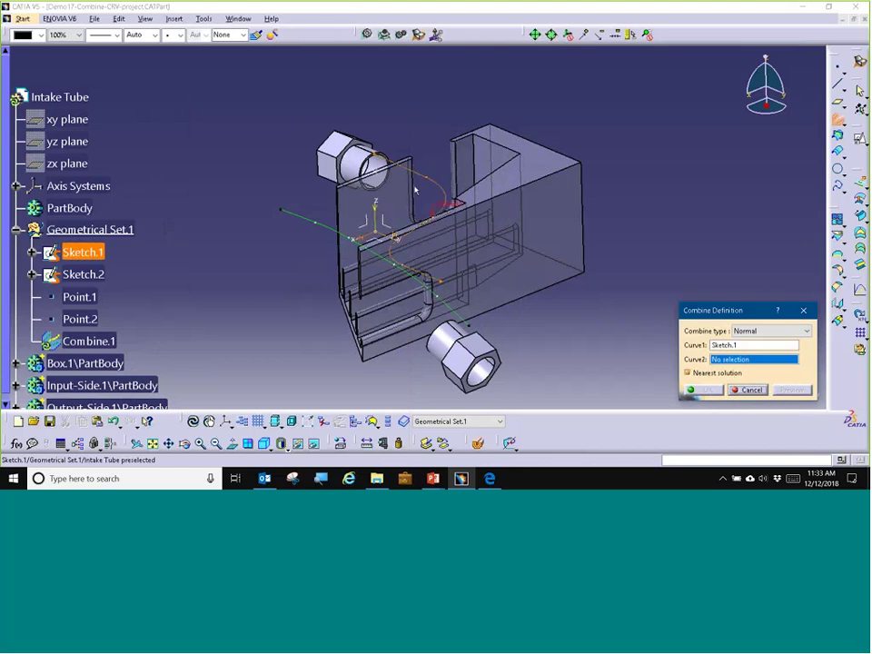
left_click(336, 233)
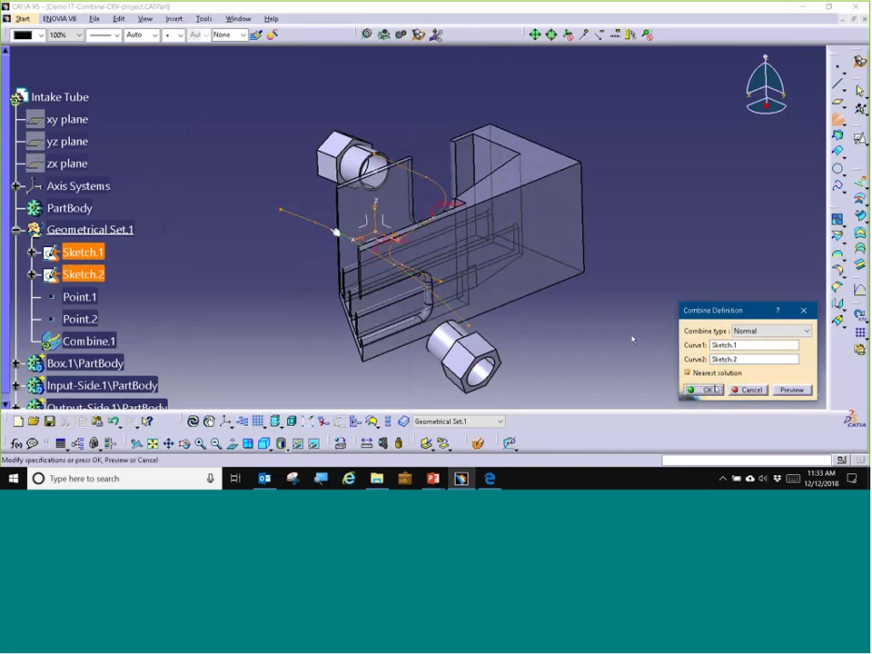
left_click(705, 389)
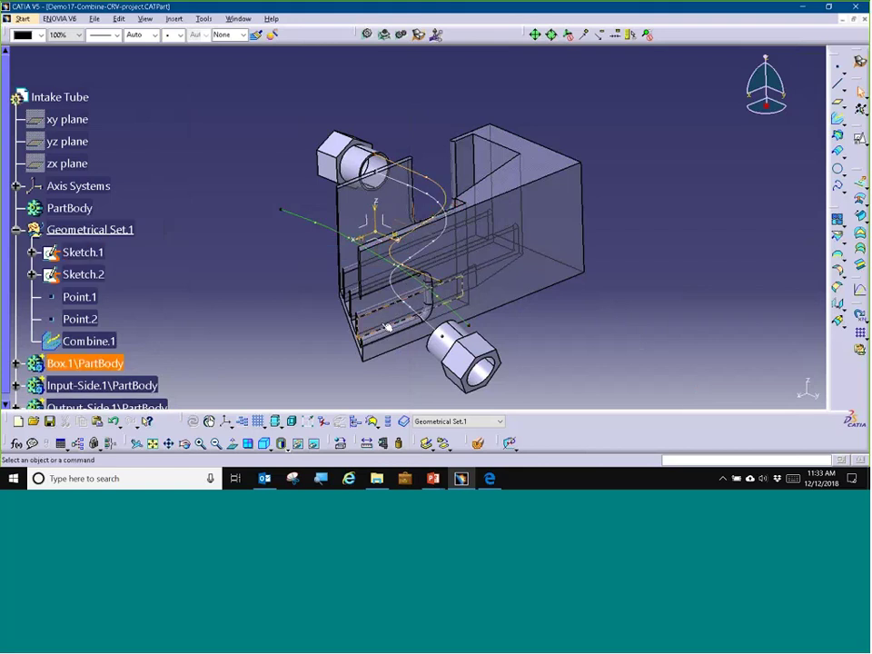
Extrude Sketch.2 as a surface along its sketch normal, 400 mm with mirrored extent.
middle_click_drag(388, 327, 506, 338)
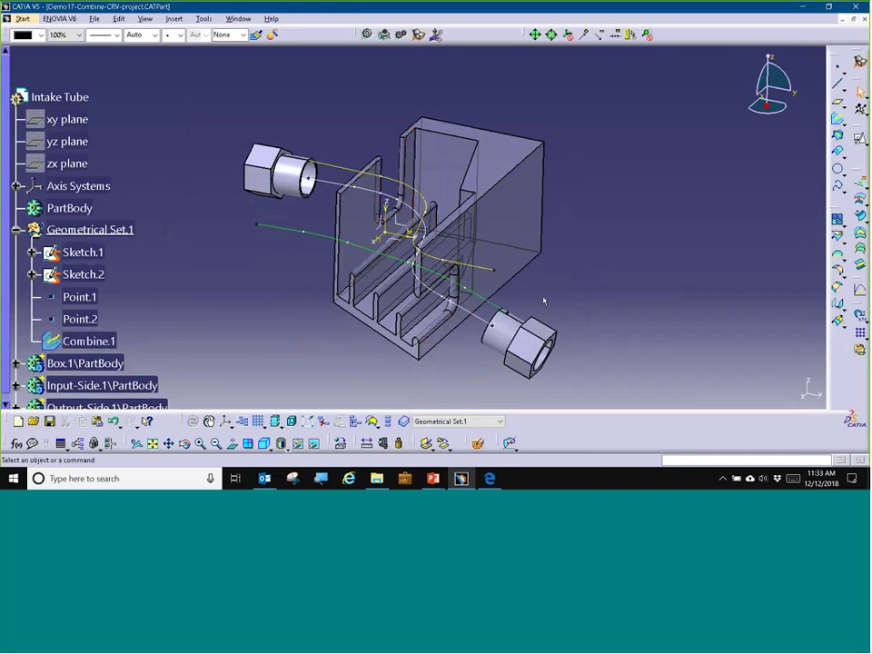
mouse_move(543, 300)
middle_mouse_down()
mouse_move(528, 312)
mouse_move(530, 296)
middle_mouse_up()
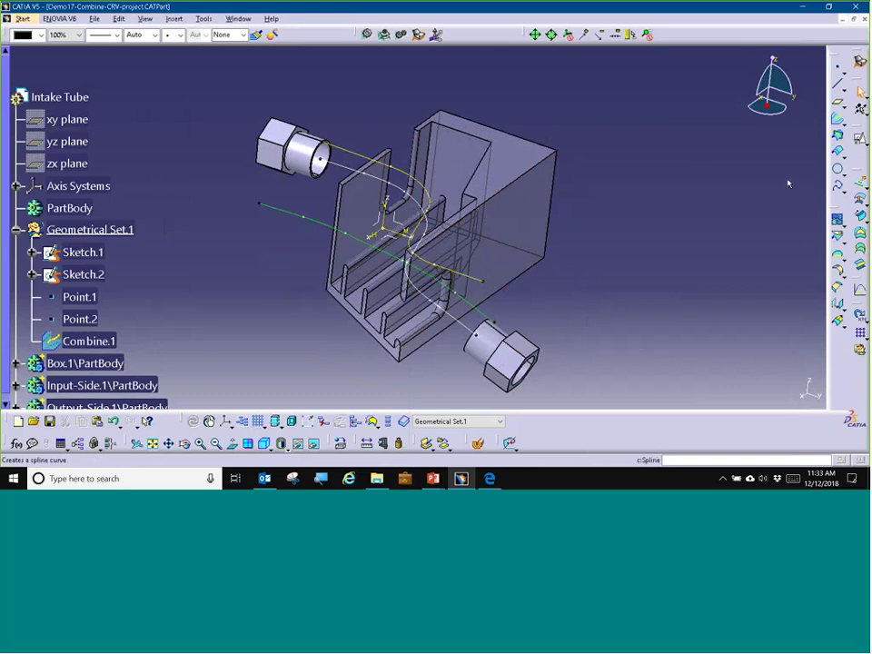
left_click(858, 188)
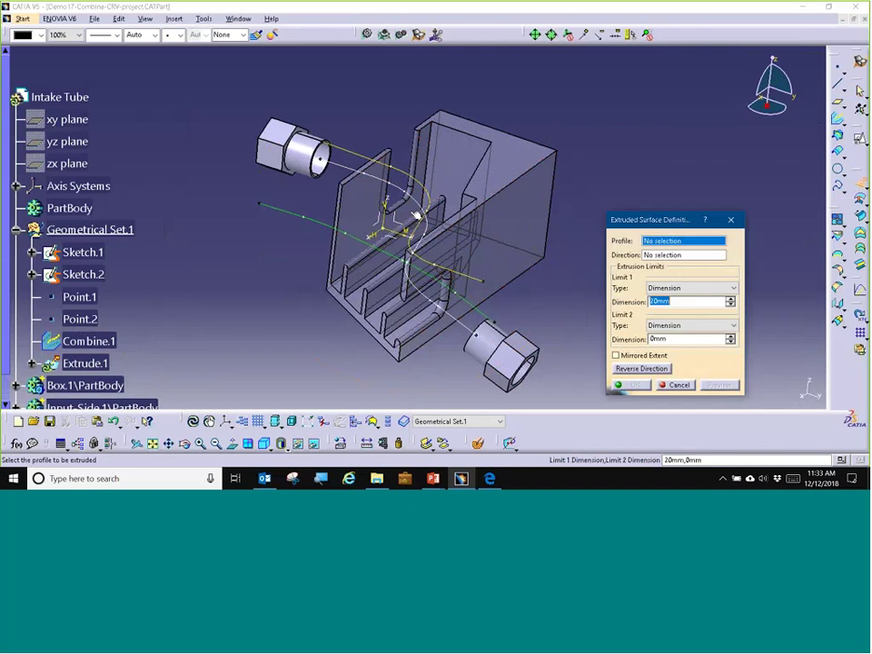
left_click(323, 223)
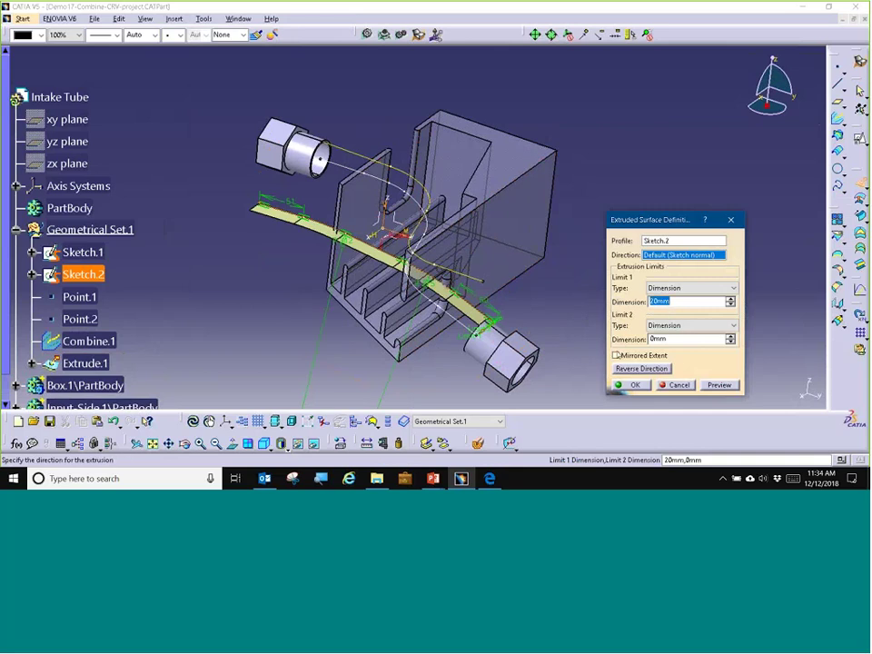
left_click(616, 355)
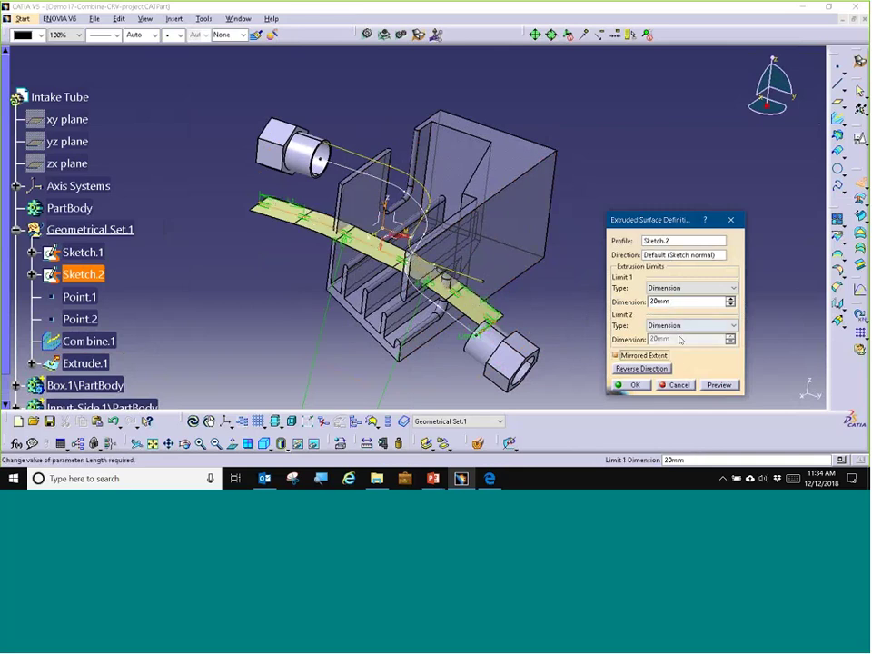
left_click_drag(676, 302, 618, 296)
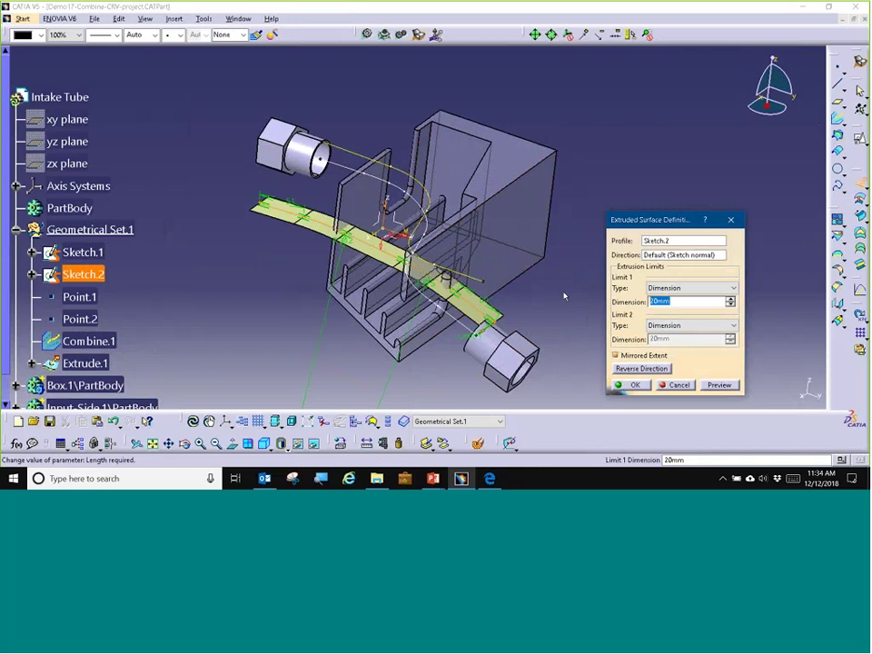
type("400")
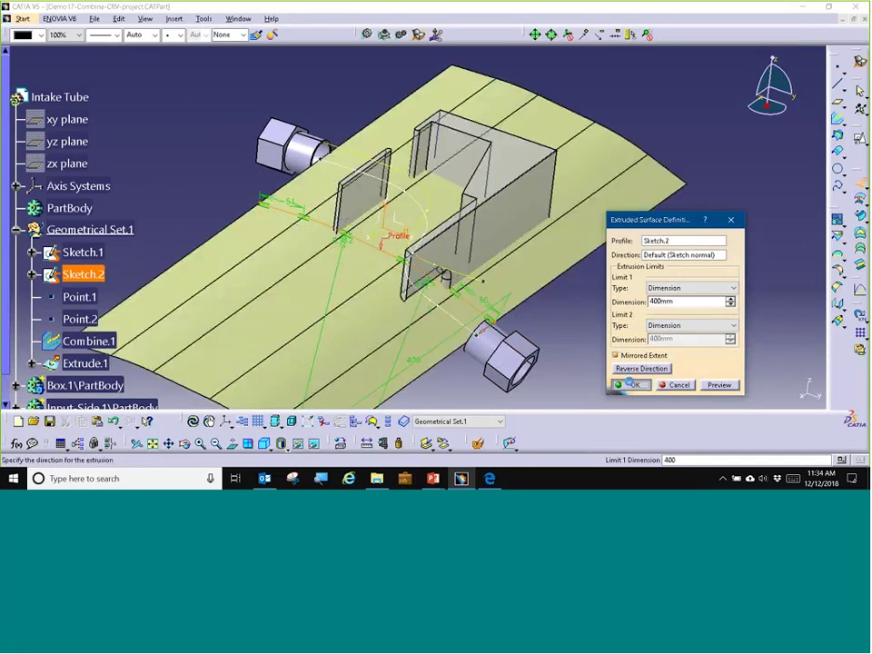
left_click(631, 386)
Colour the surface extruded from Sketch.2 bright yellow.
mouse_move(382, 249)
middle_mouse_down()
mouse_move(436, 214)
mouse_move(413, 218)
mouse_move(405, 254)
mouse_move(396, 251)
middle_mouse_up()
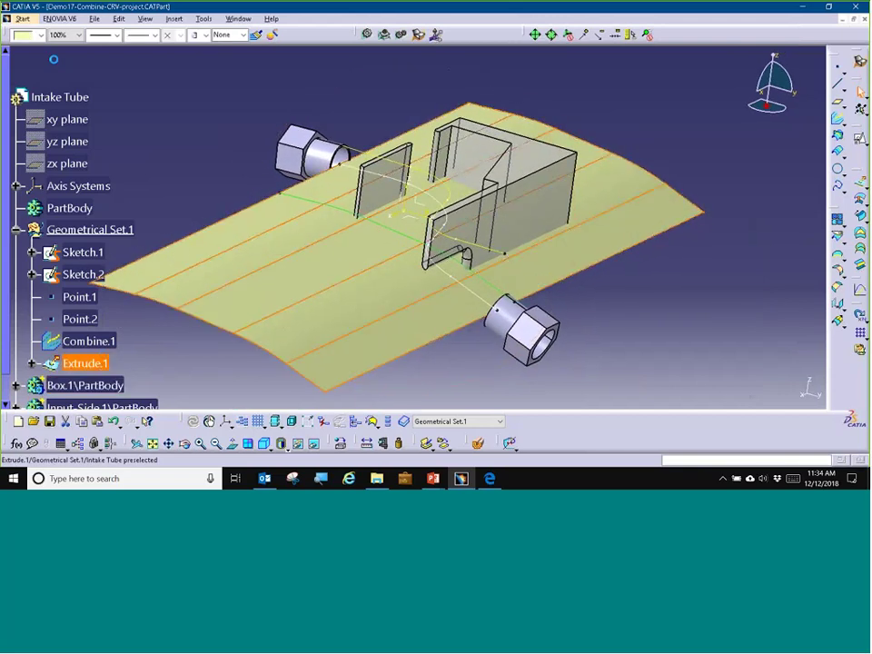
left_click(42, 34)
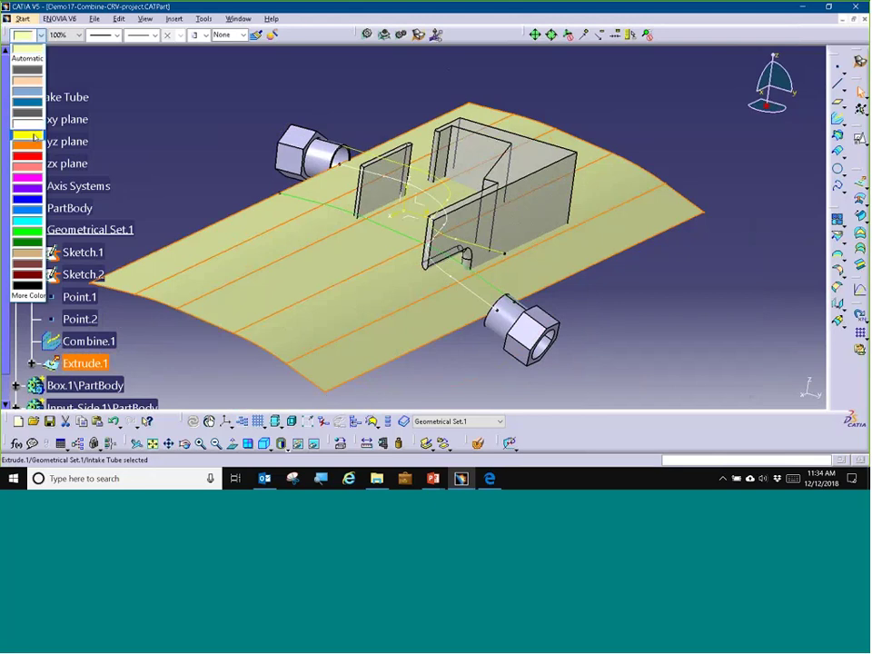
left_click(21, 97)
left_click(813, 147)
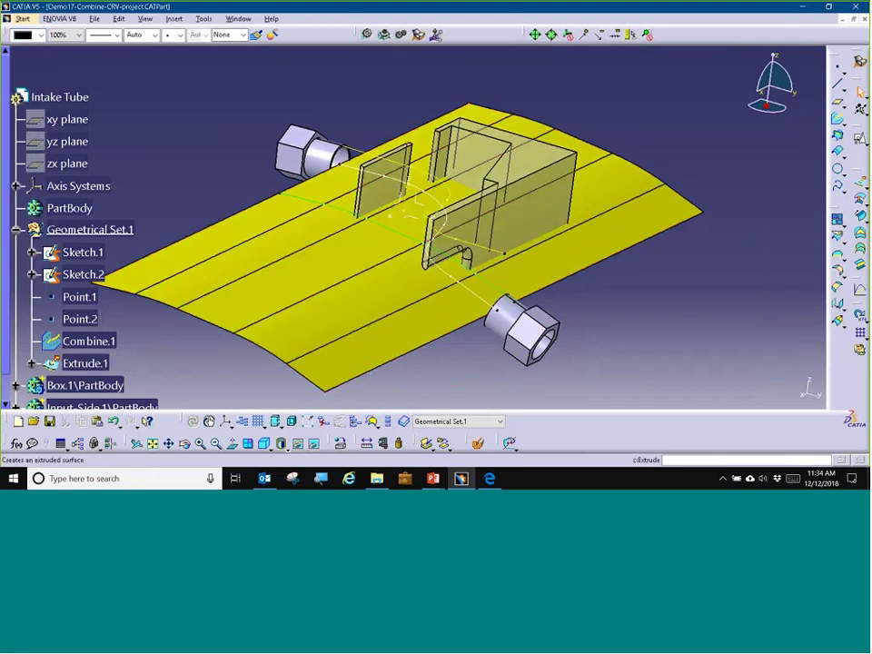
Extrude Sketch.1 as a surface along its sketch normal, 400 mm on both sides, crossing the yellow surface.
left_click(860, 185)
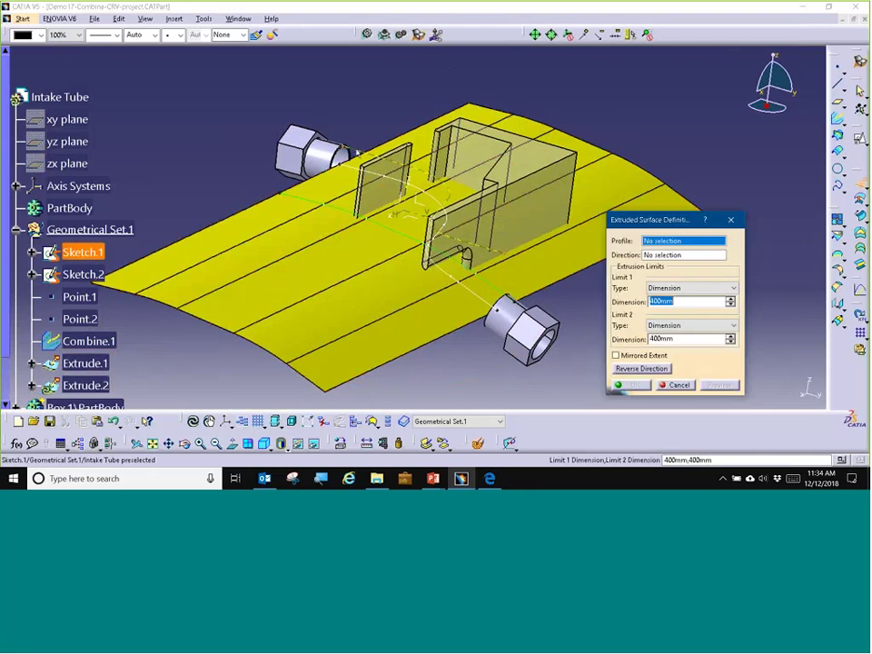
left_click(81, 251)
mouse_move(390, 249)
middle_mouse_down()
mouse_move(423, 248)
mouse_move(435, 236)
mouse_move(436, 170)
mouse_move(432, 180)
middle_mouse_up()
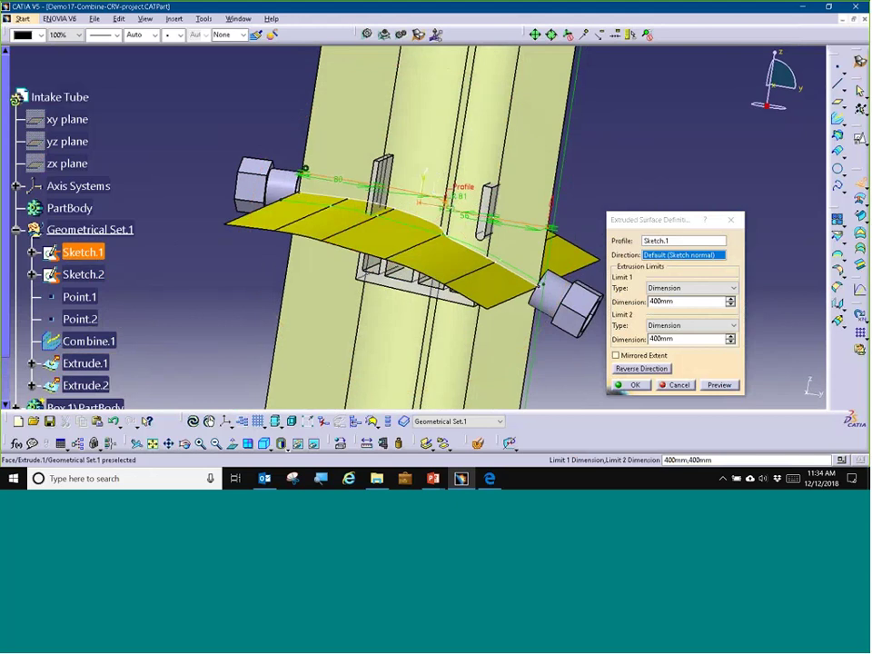
left_click(634, 385)
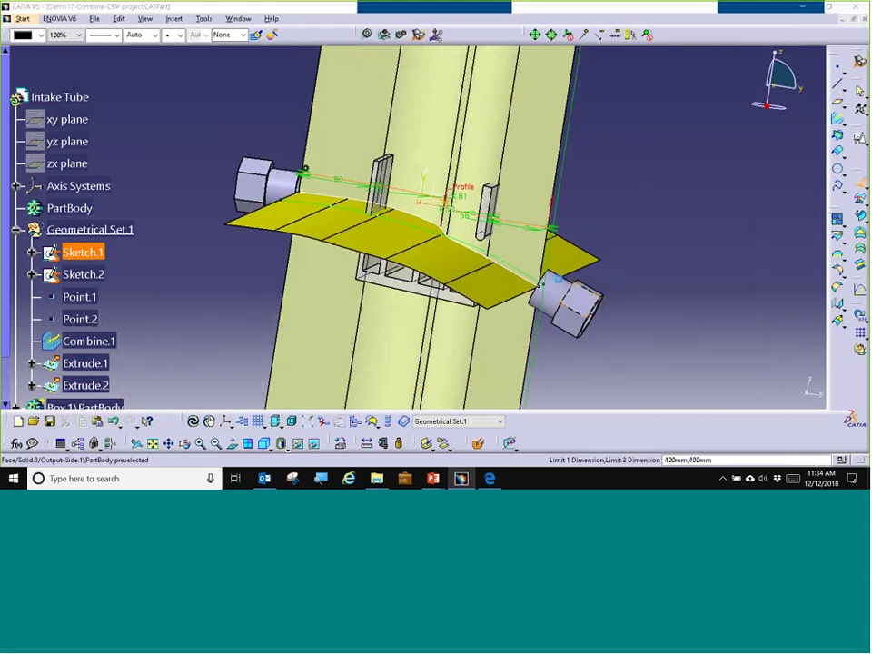
left_click(405, 226)
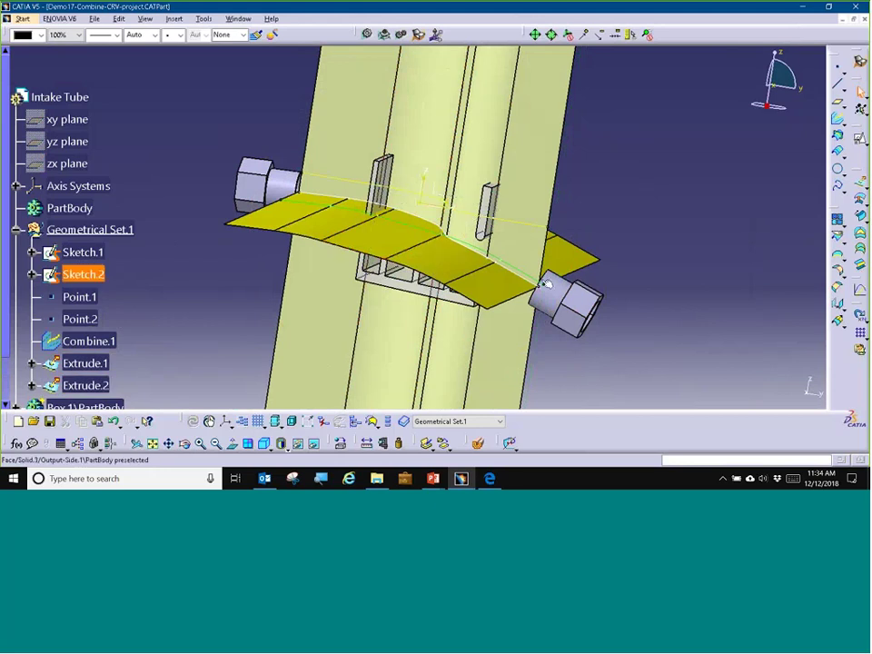
middle_click_drag(557, 278, 521, 277)
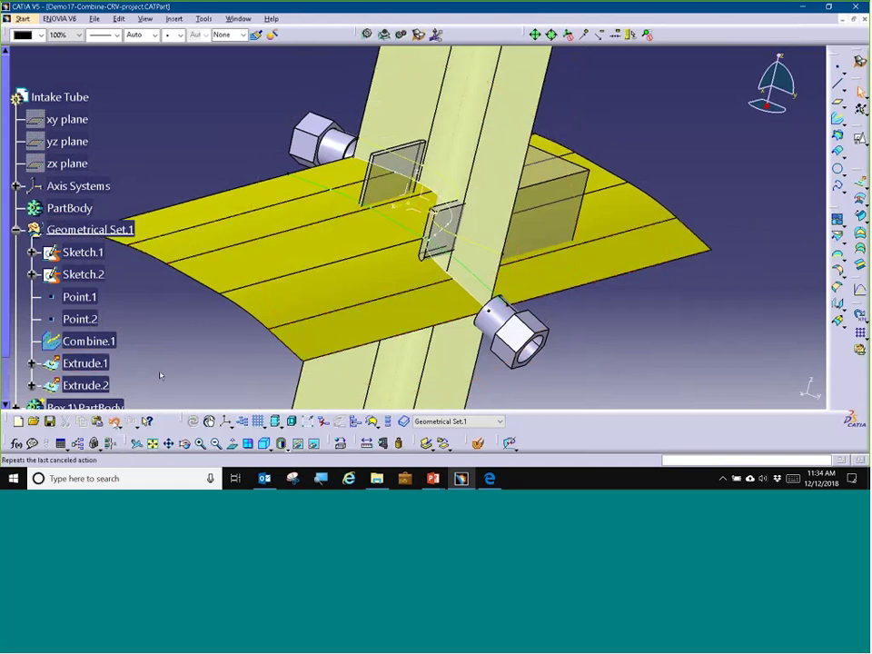
Undo both extruded surfaces and the yellow colouring, keeping the combined curve.
left_click(115, 421)
left_click(114, 420)
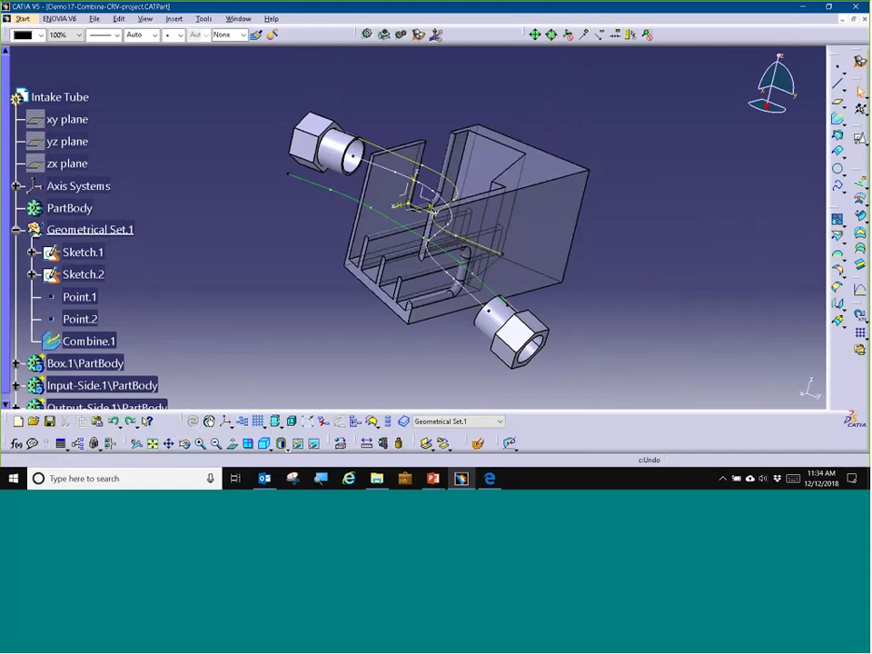
left_click(423, 257)
mouse_move(423, 257)
middle_mouse_down()
mouse_move(442, 286)
mouse_move(438, 251)
middle_mouse_up()
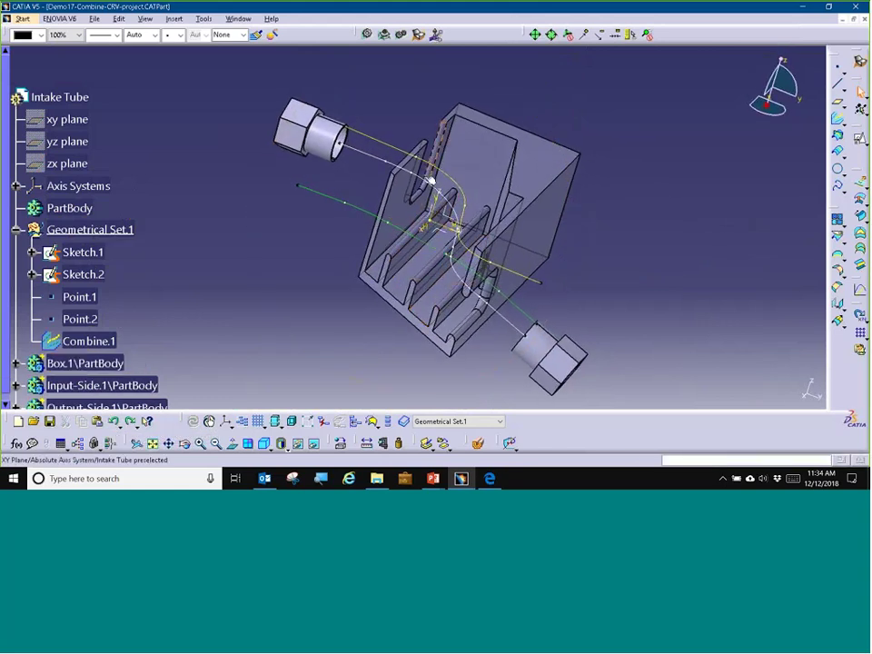
Set the radius of the arc next to the 80 mm straight segment in Sketch.1 to 83 mm.
middle_click_drag(477, 194, 470, 142)
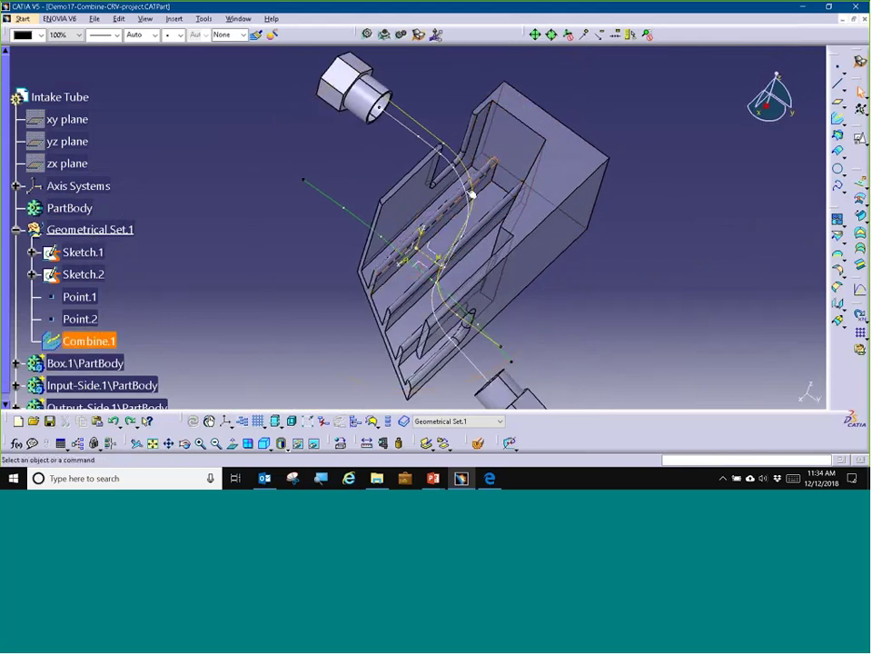
mouse_move(471, 218)
middle_mouse_down("ctrl")
mouse_move(479, 270)
mouse_move(465, 191)
middle_mouse_up("ctrl")
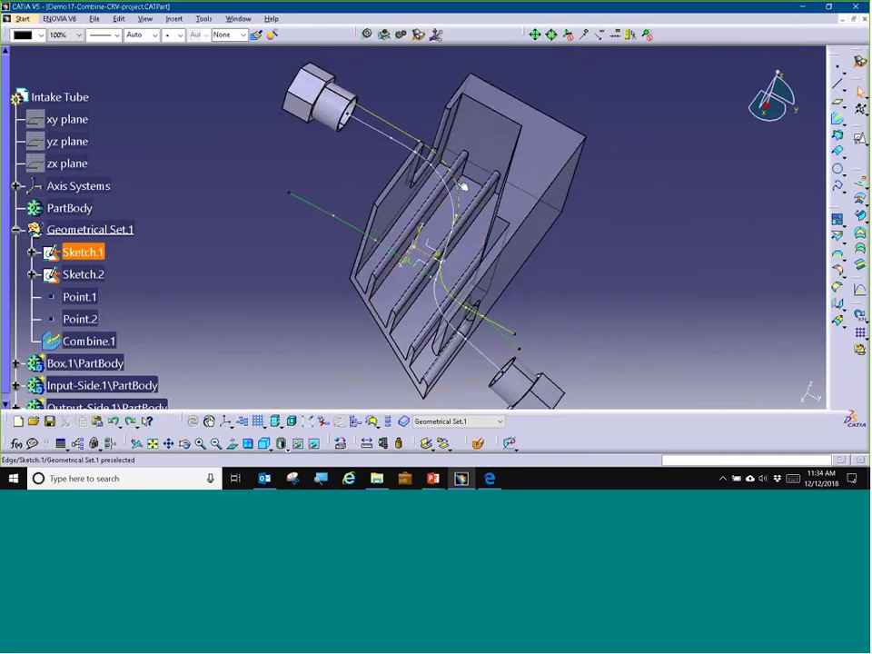
double_click(463, 186)
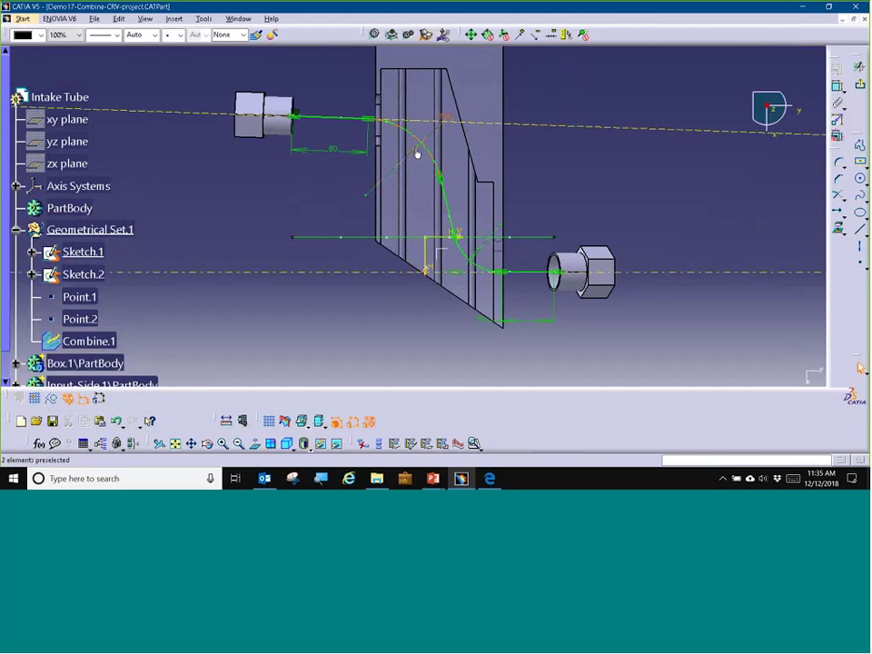
left_click(423, 137)
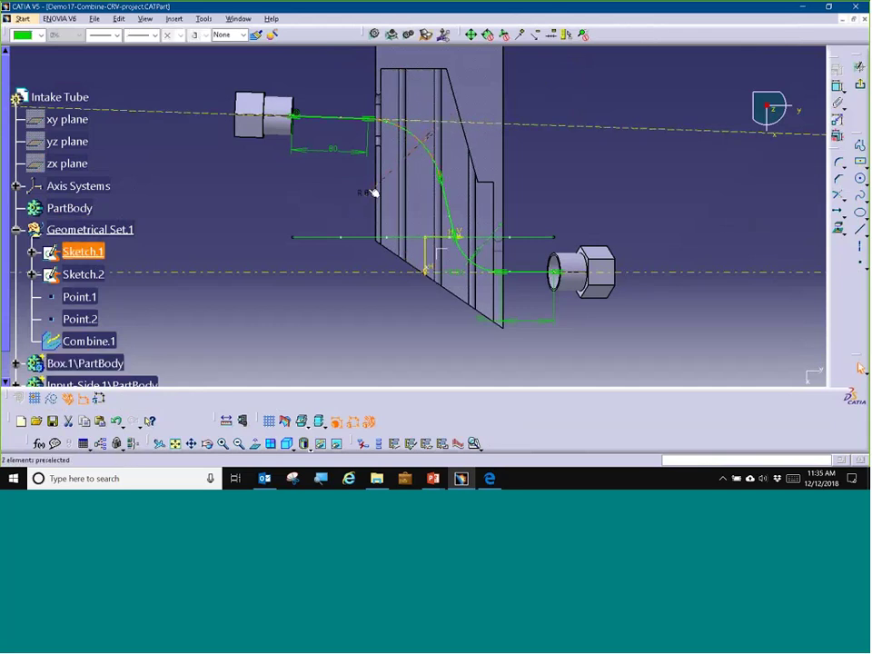
double_click(364, 192)
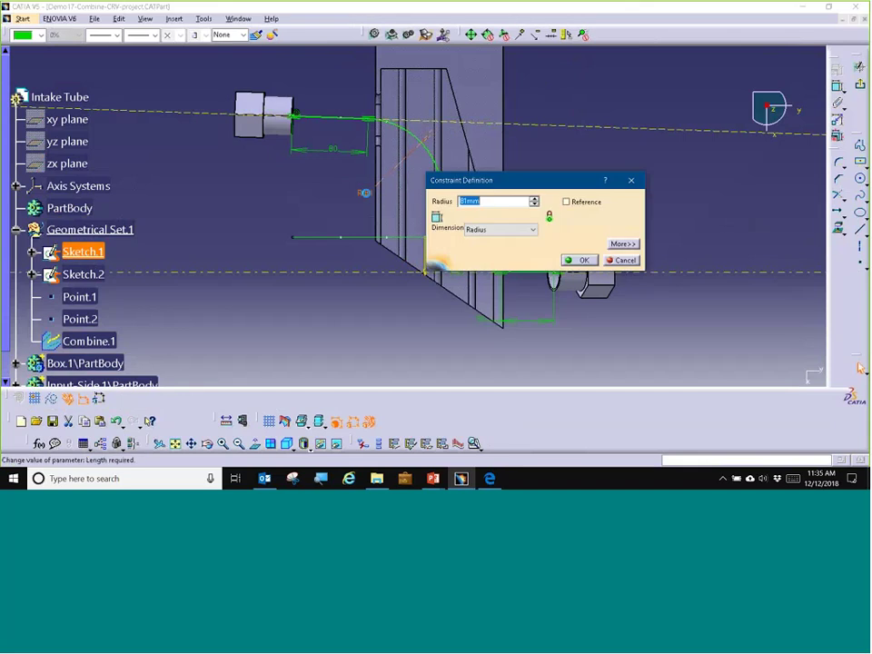
left_click(534, 198)
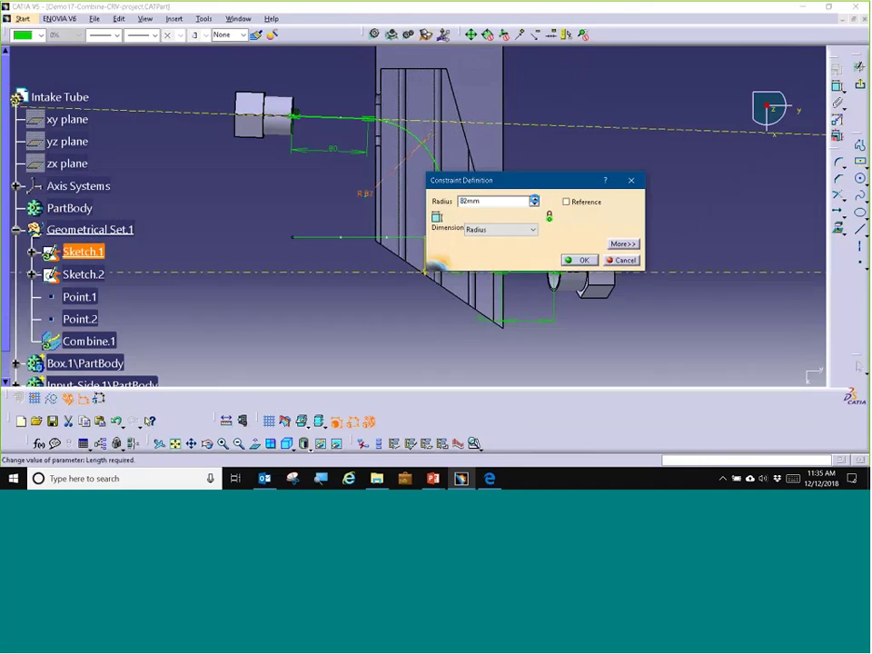
left_click(534, 198)
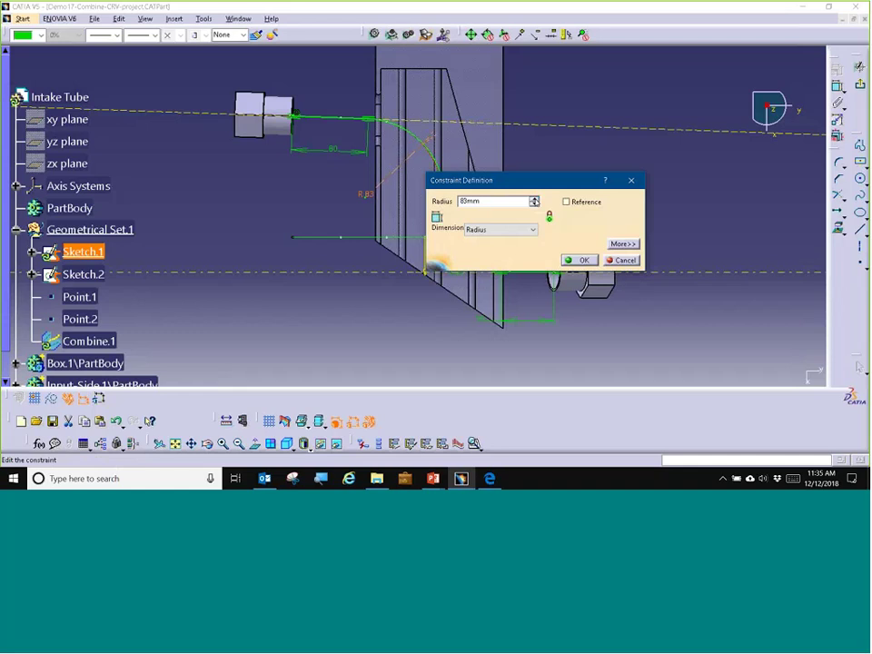
left_click(579, 260)
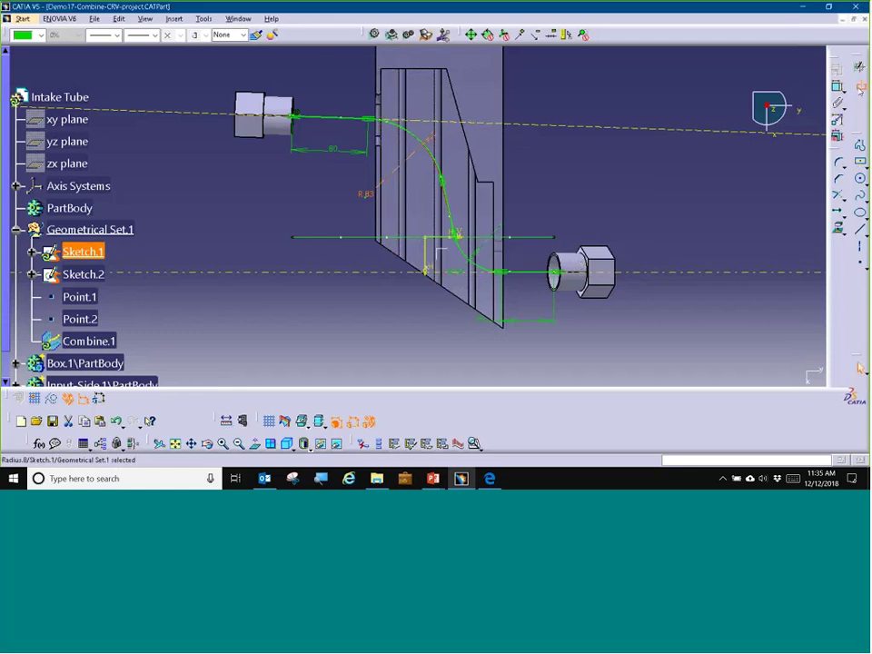
Exit Sketch.1 and inspect the updated combined curve running through the box between the two fittings.
left_click(860, 368)
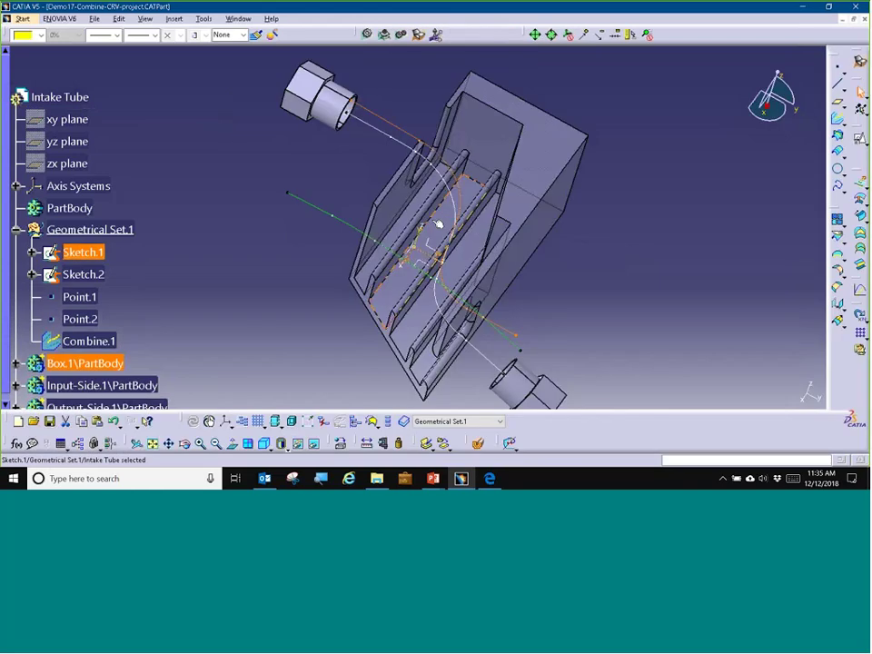
left_click(449, 178)
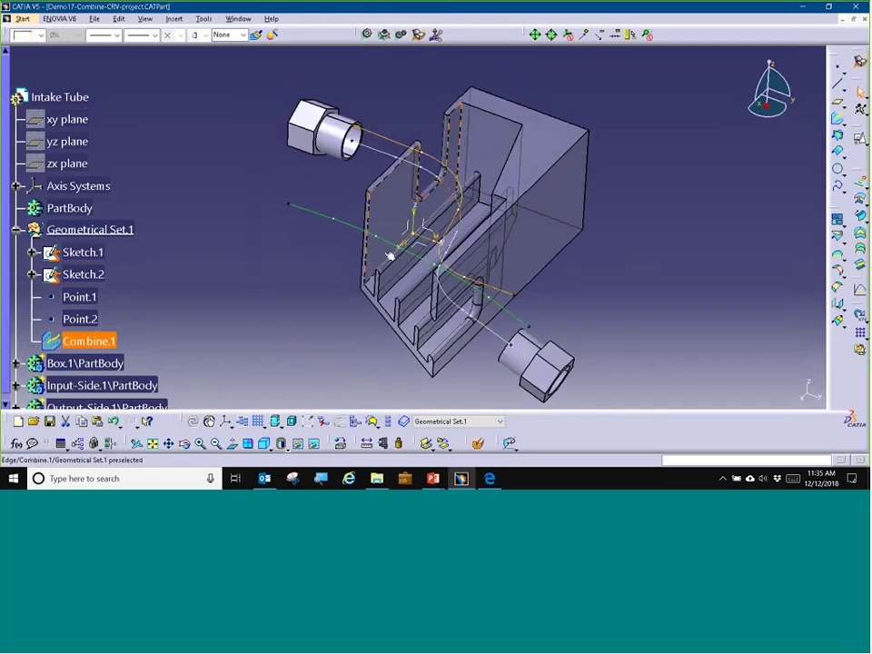
middle_click_drag(304, 238, 462, 295)
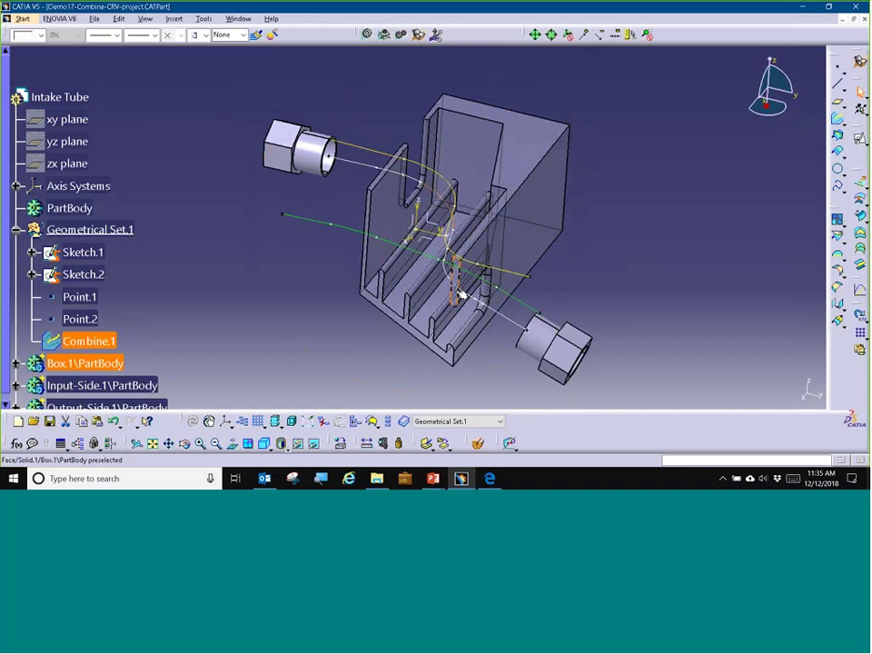
middle_click_drag(571, 259, 560, 273)
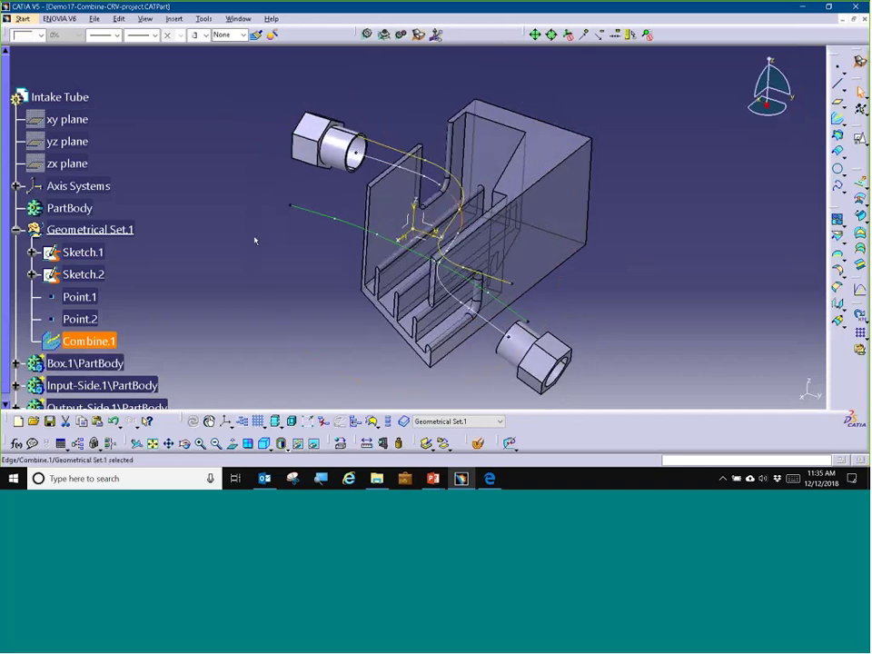
middle_click_drag(277, 203, 267, 185)
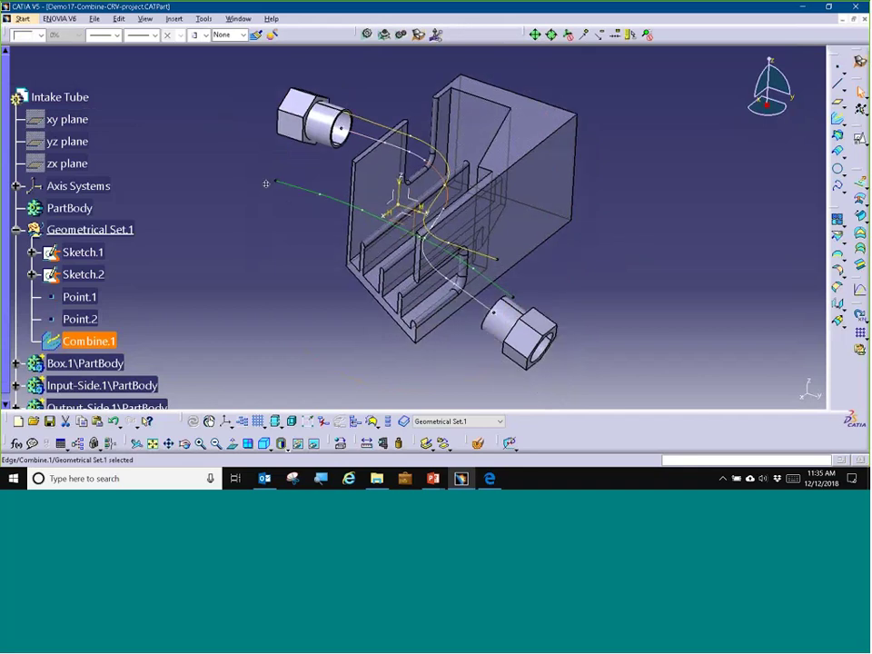
key("alt+Tab")
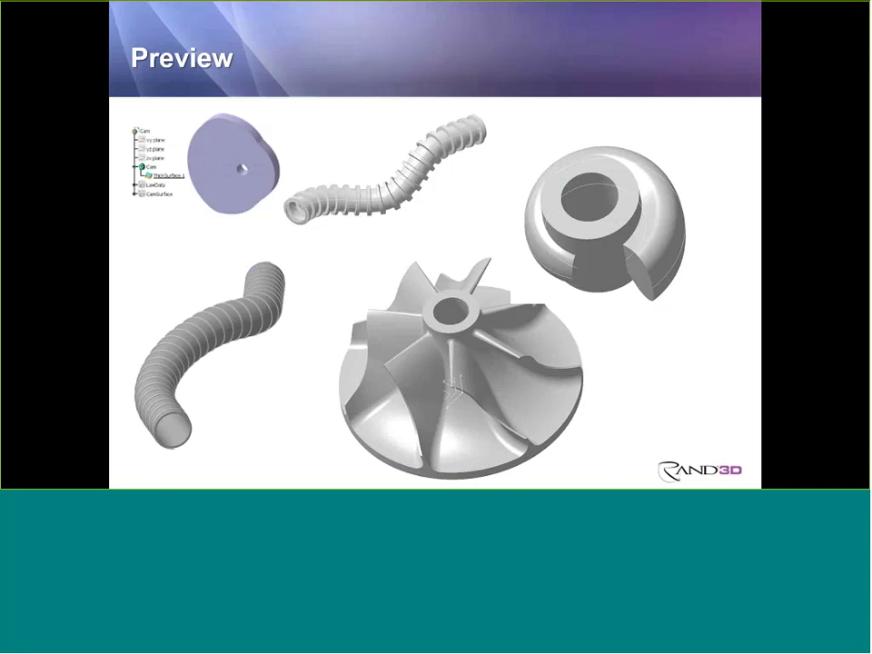
key("Right")
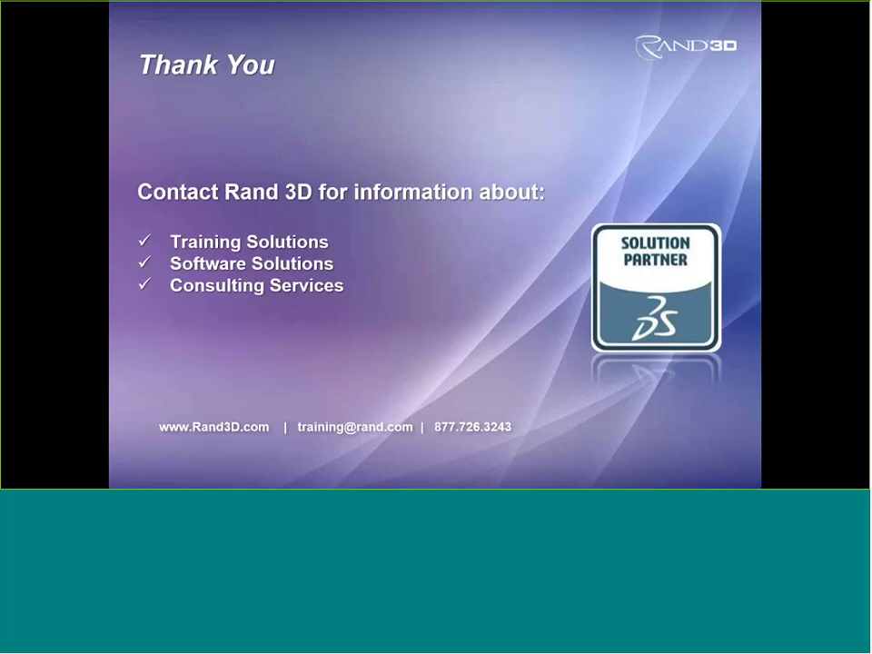